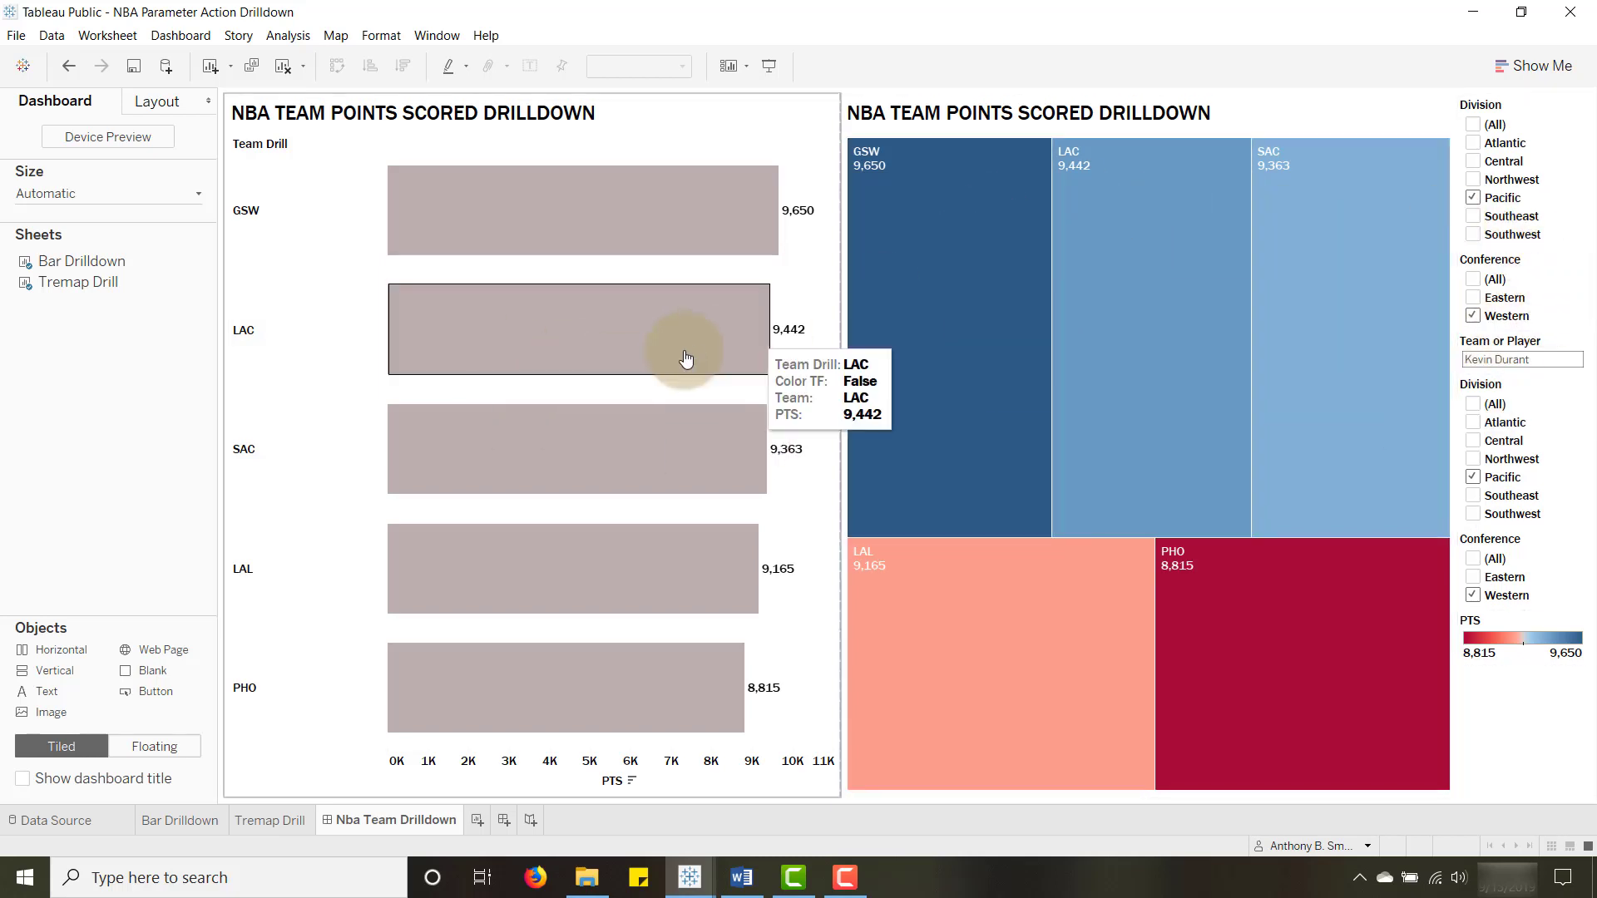
# Try the finished dashboard's drilldown on LAL and GSW in the bar chart, and PHO, SAC and GSW in the treemap
pyautogui.click(468, 581)
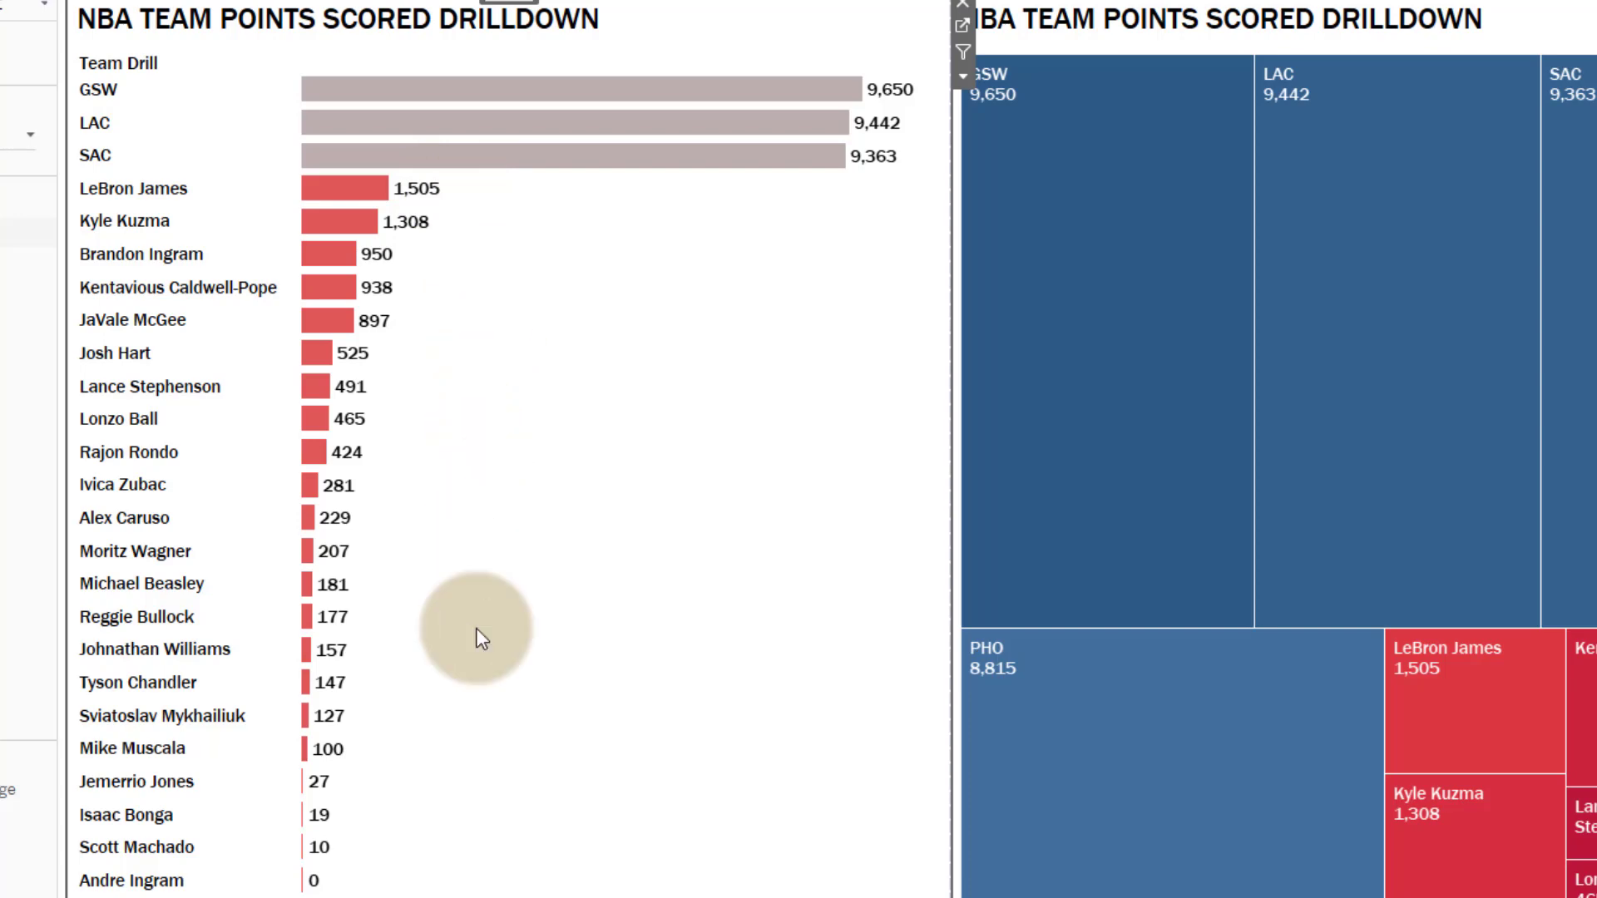
pyautogui.click(410, 89)
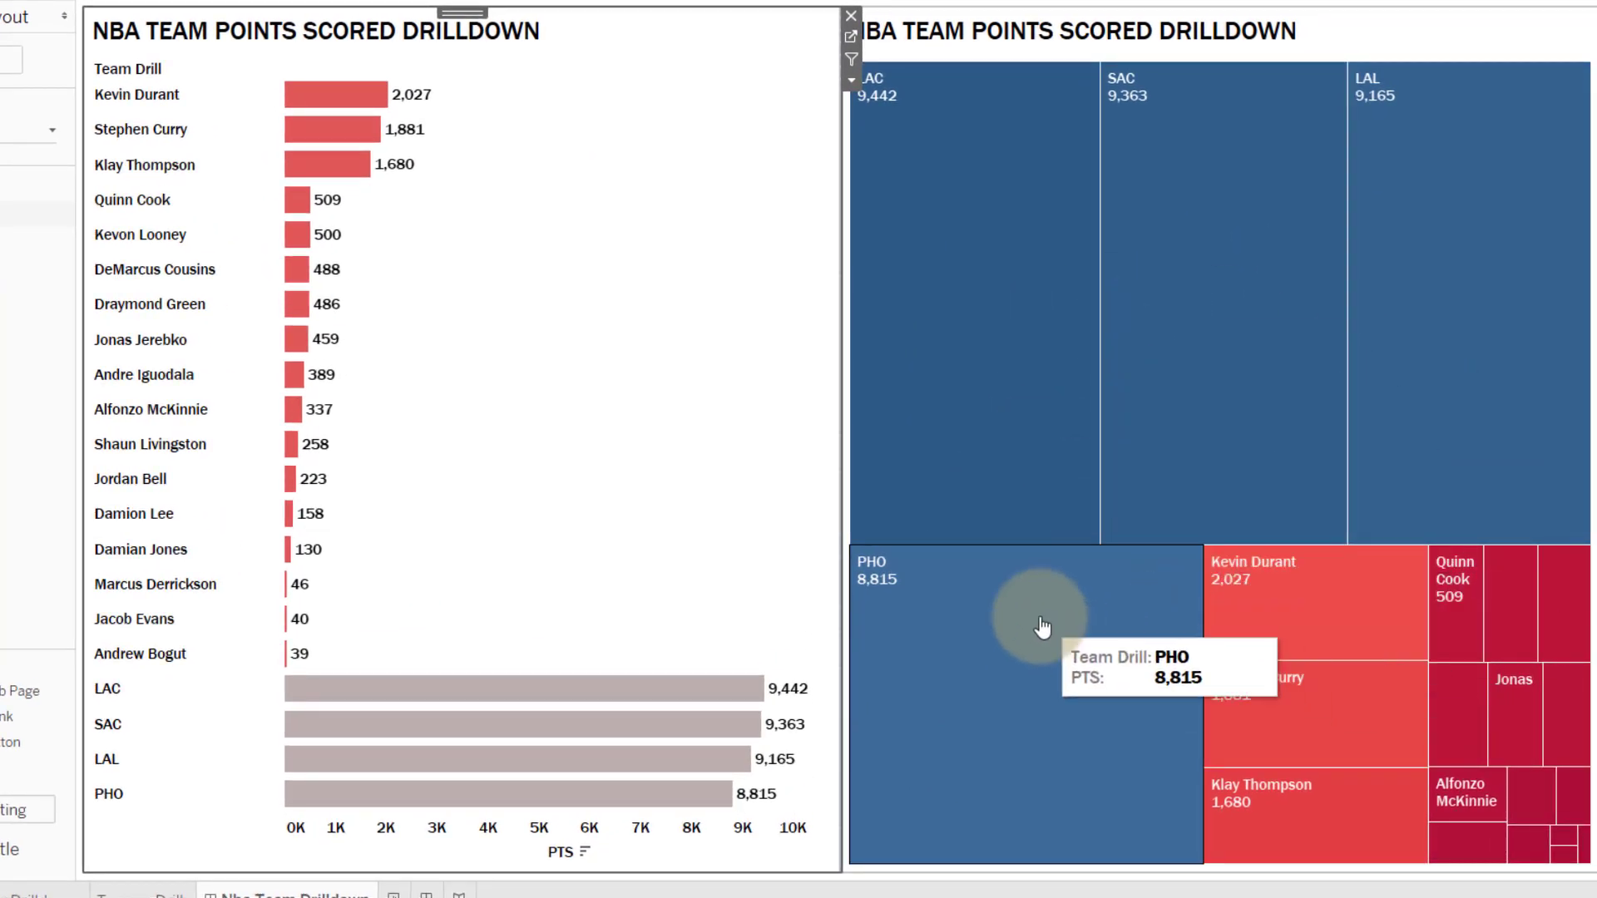
pyautogui.click(1033, 724)
pyautogui.click(1455, 242)
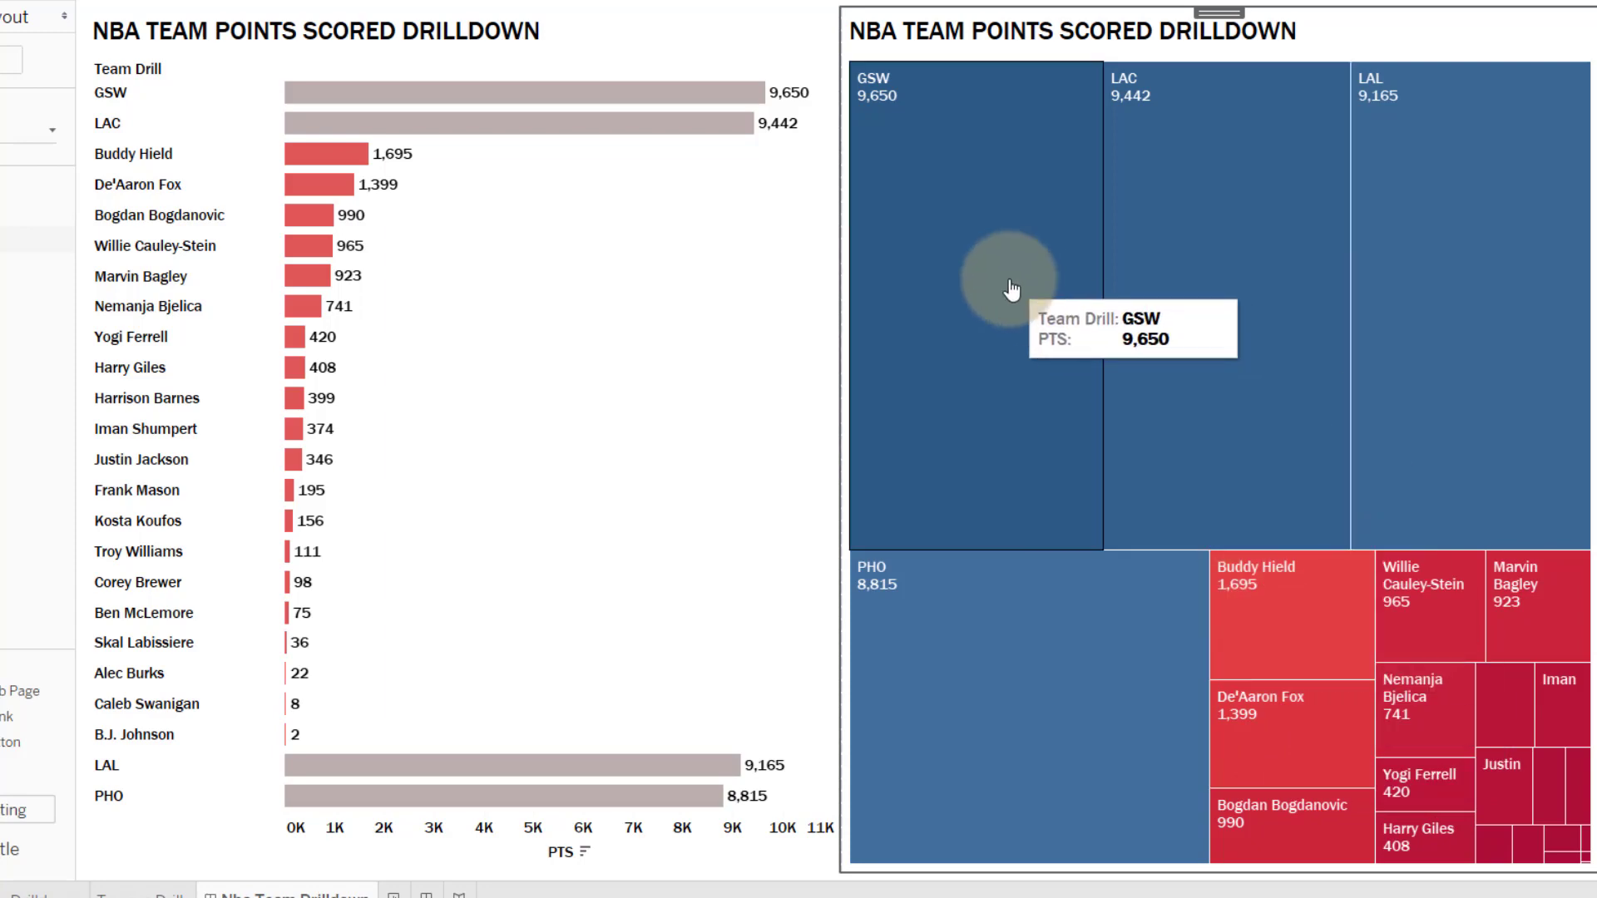
pyautogui.click(994, 284)
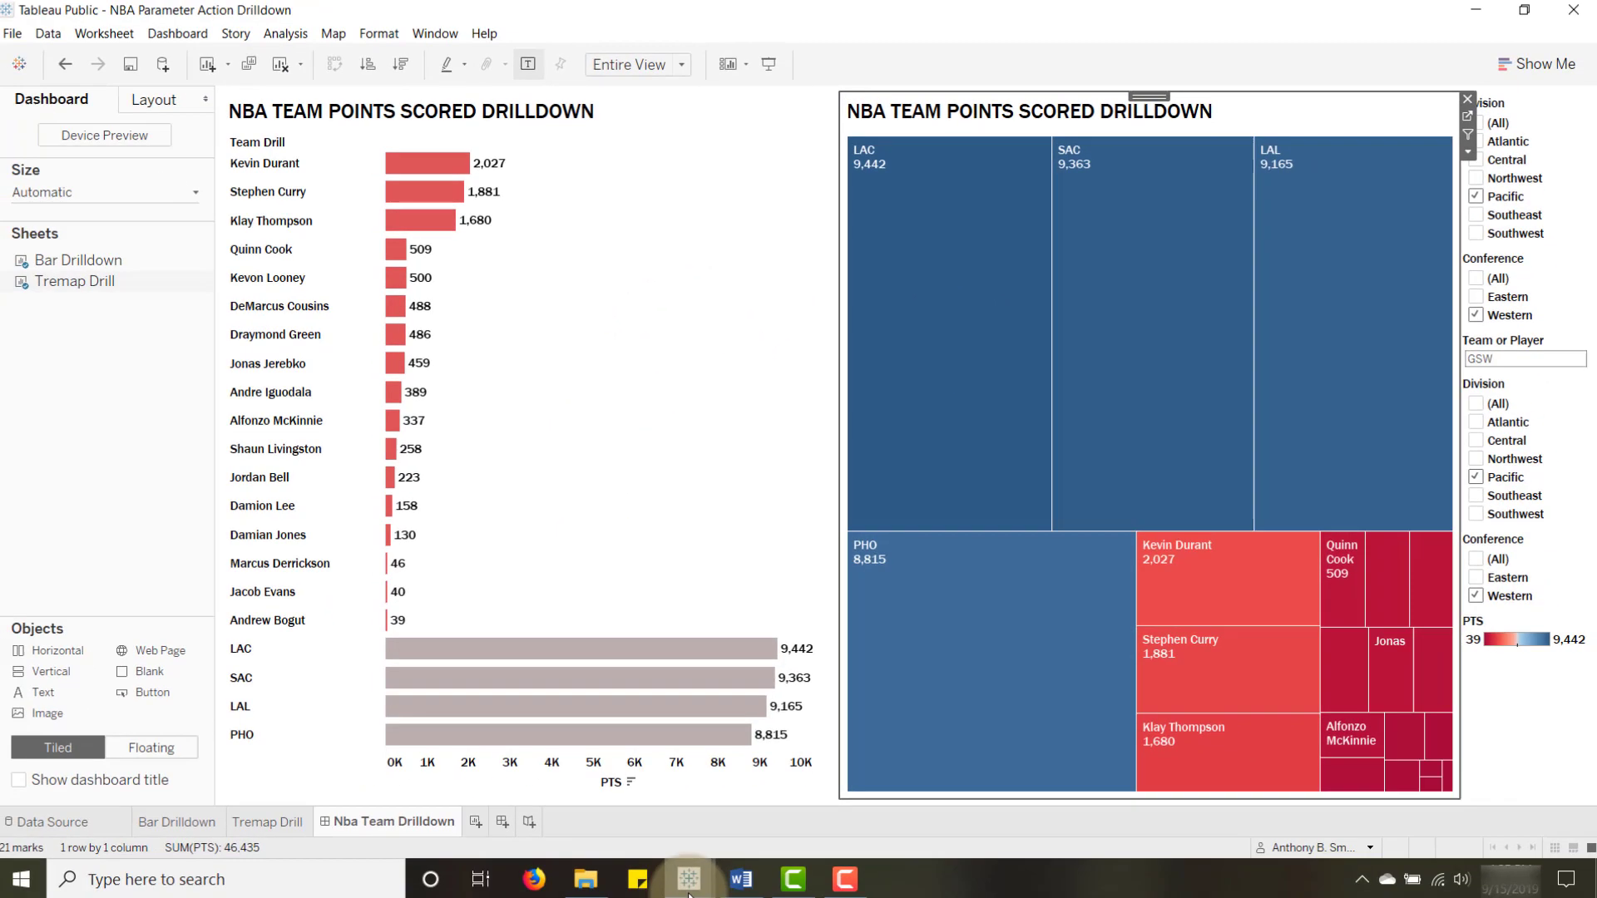
# Switch to the Book2 workbook and label the bars of the Bar Drilldown sheet with PTS
pyautogui.moveTo(689, 892)
pyautogui.click(767, 790)
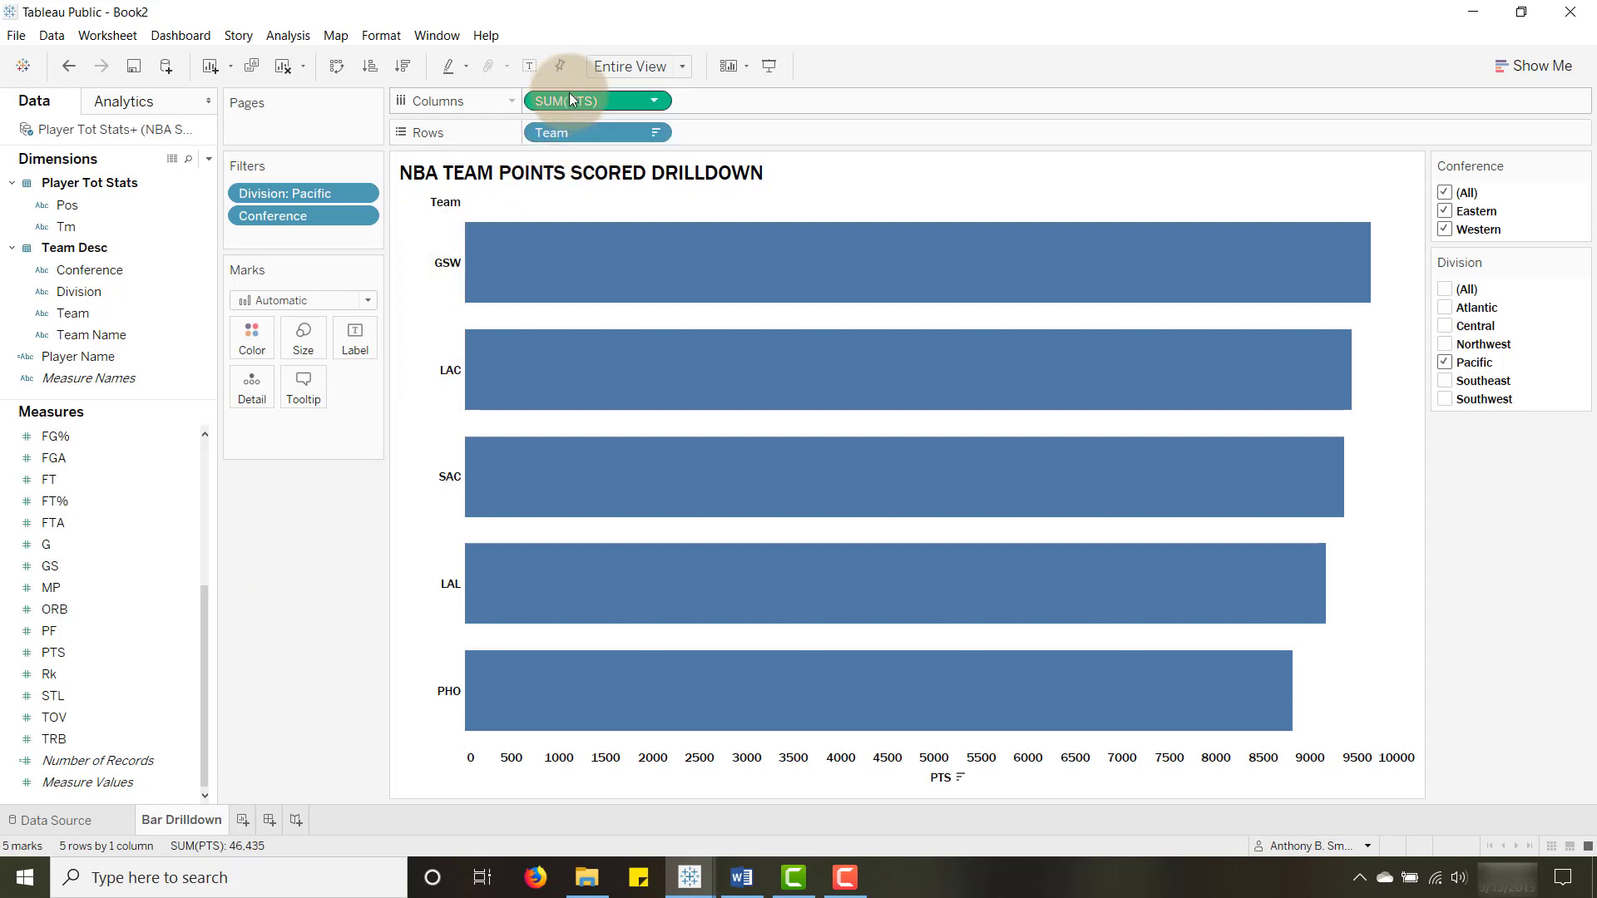
pyautogui.moveTo(604, 98); pyautogui.dragTo(634, 143)
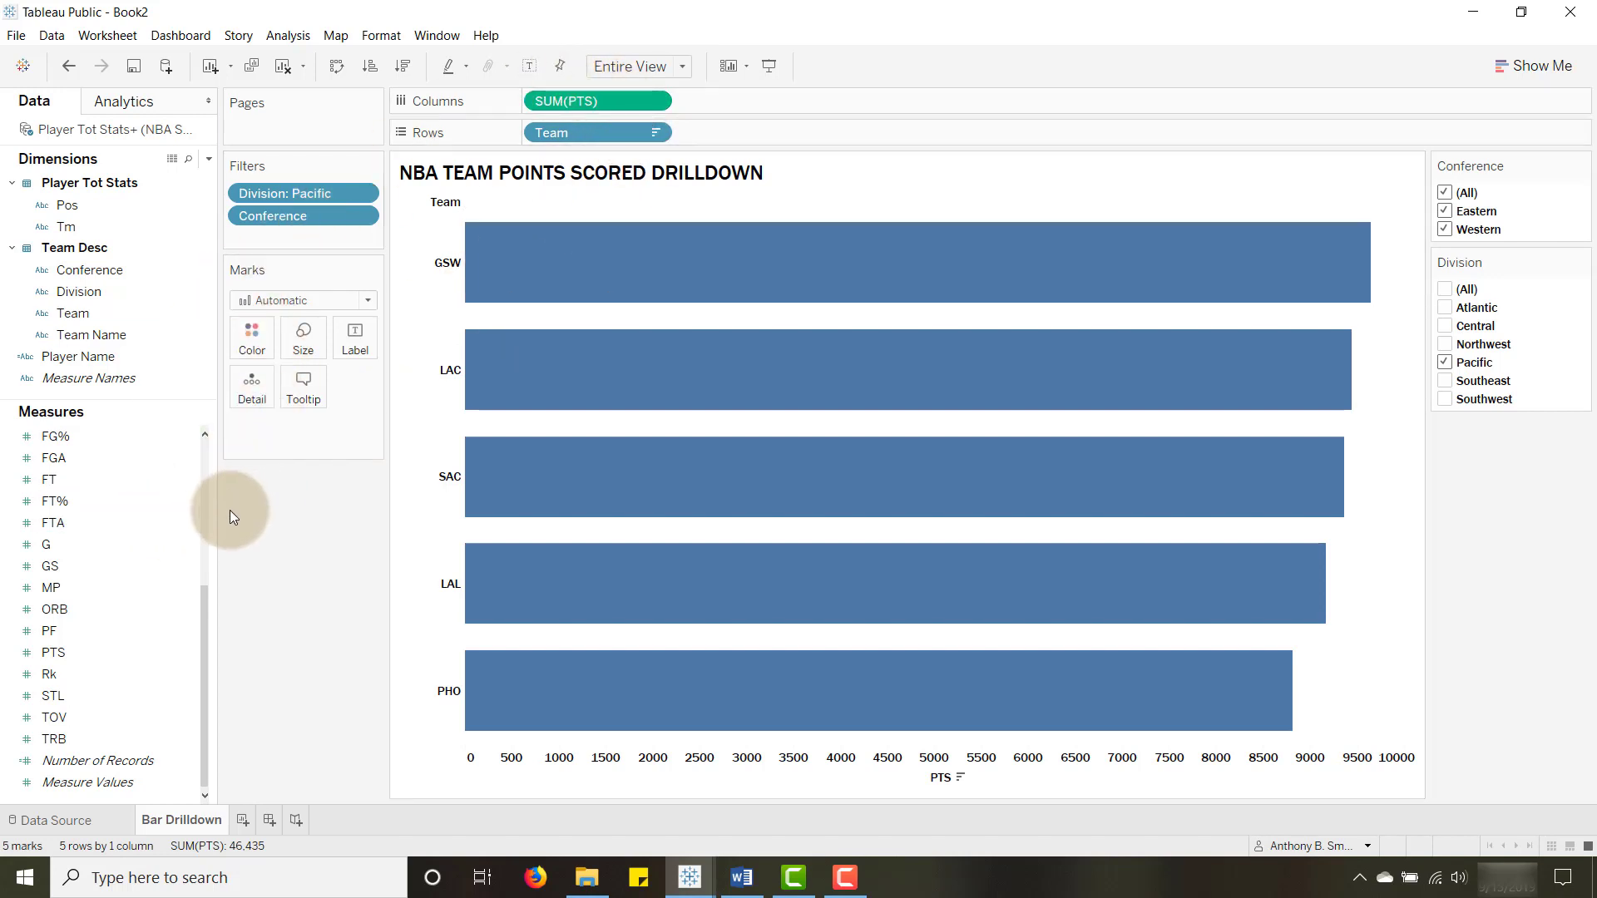
pyautogui.moveTo(45, 658); pyautogui.dragTo(353, 339)
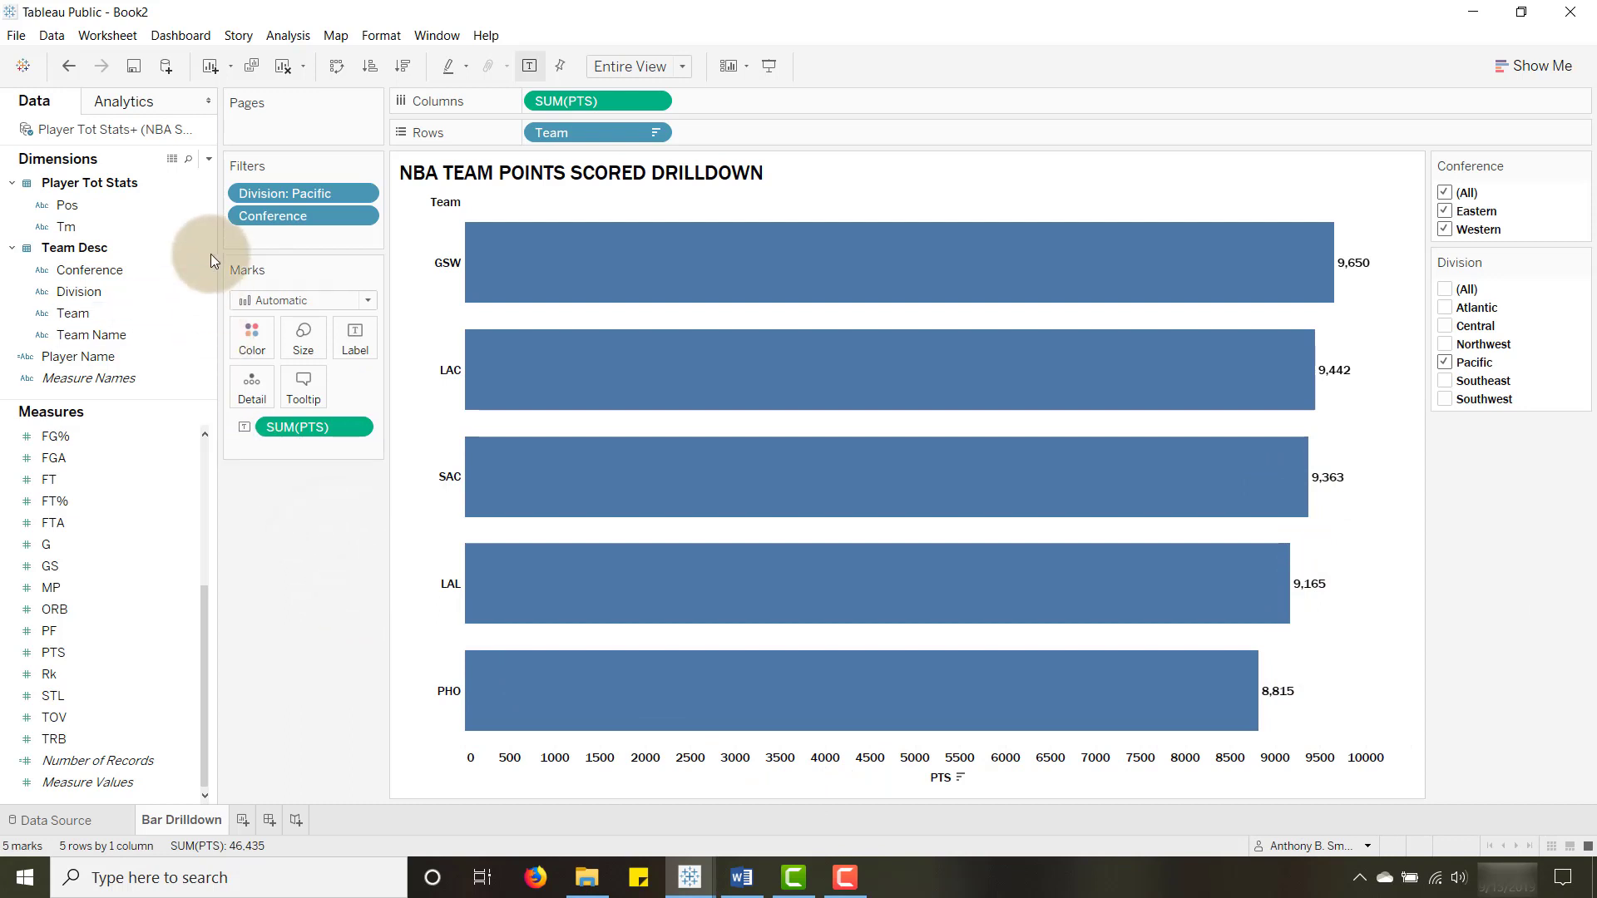
# Create a parameter named Team or Player and try to give it the current value LAL
pyautogui.click(208, 159)
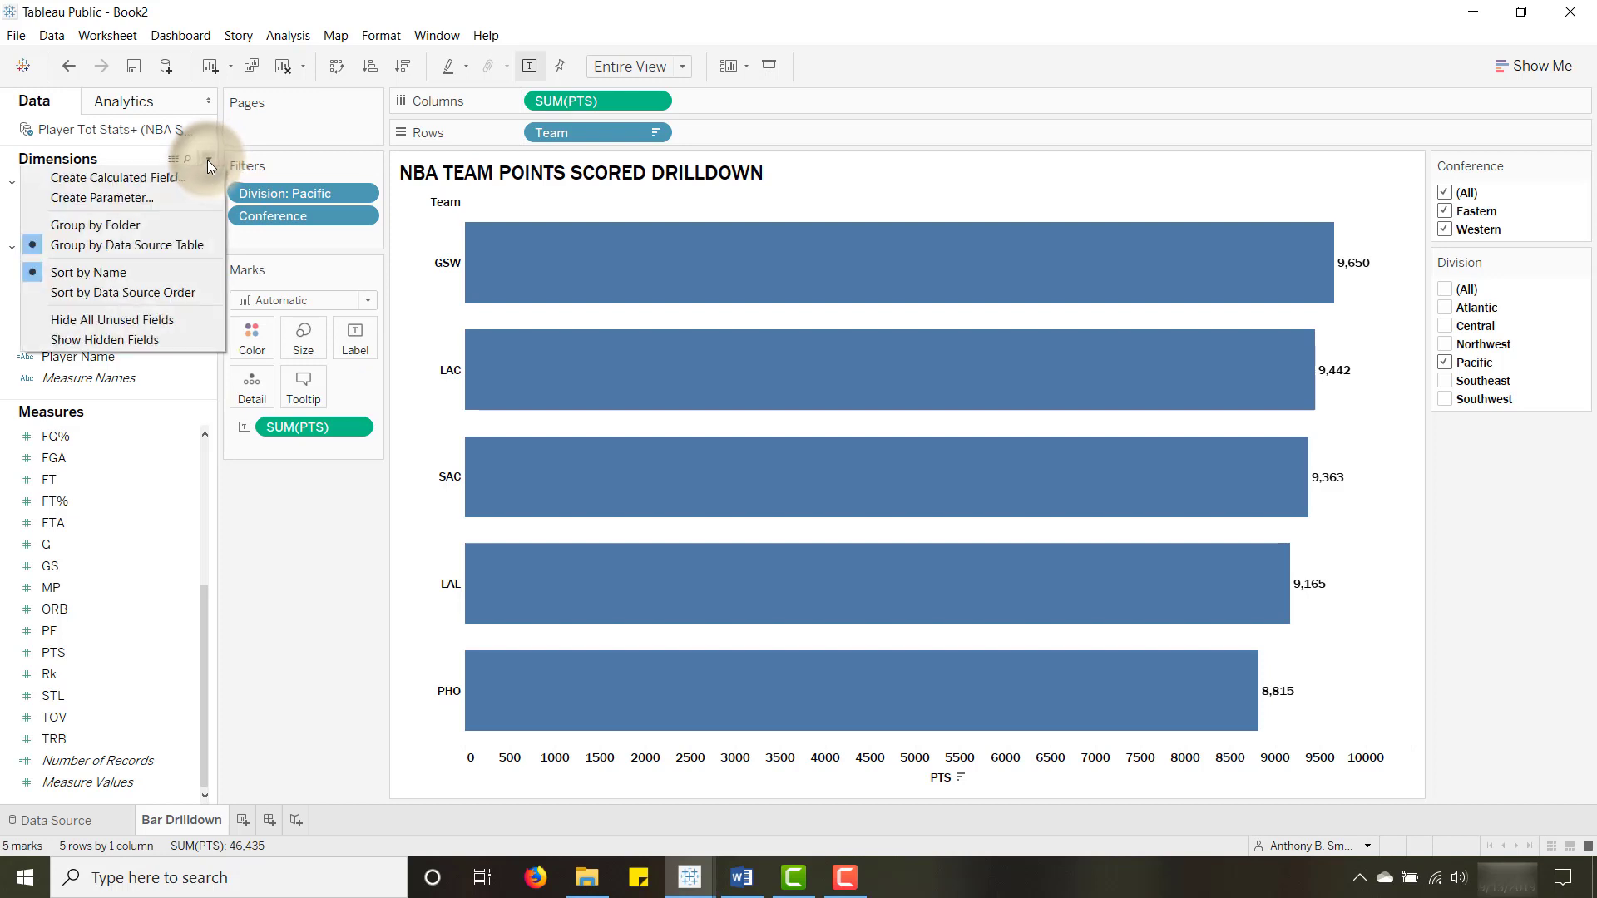
pyautogui.click(131, 198)
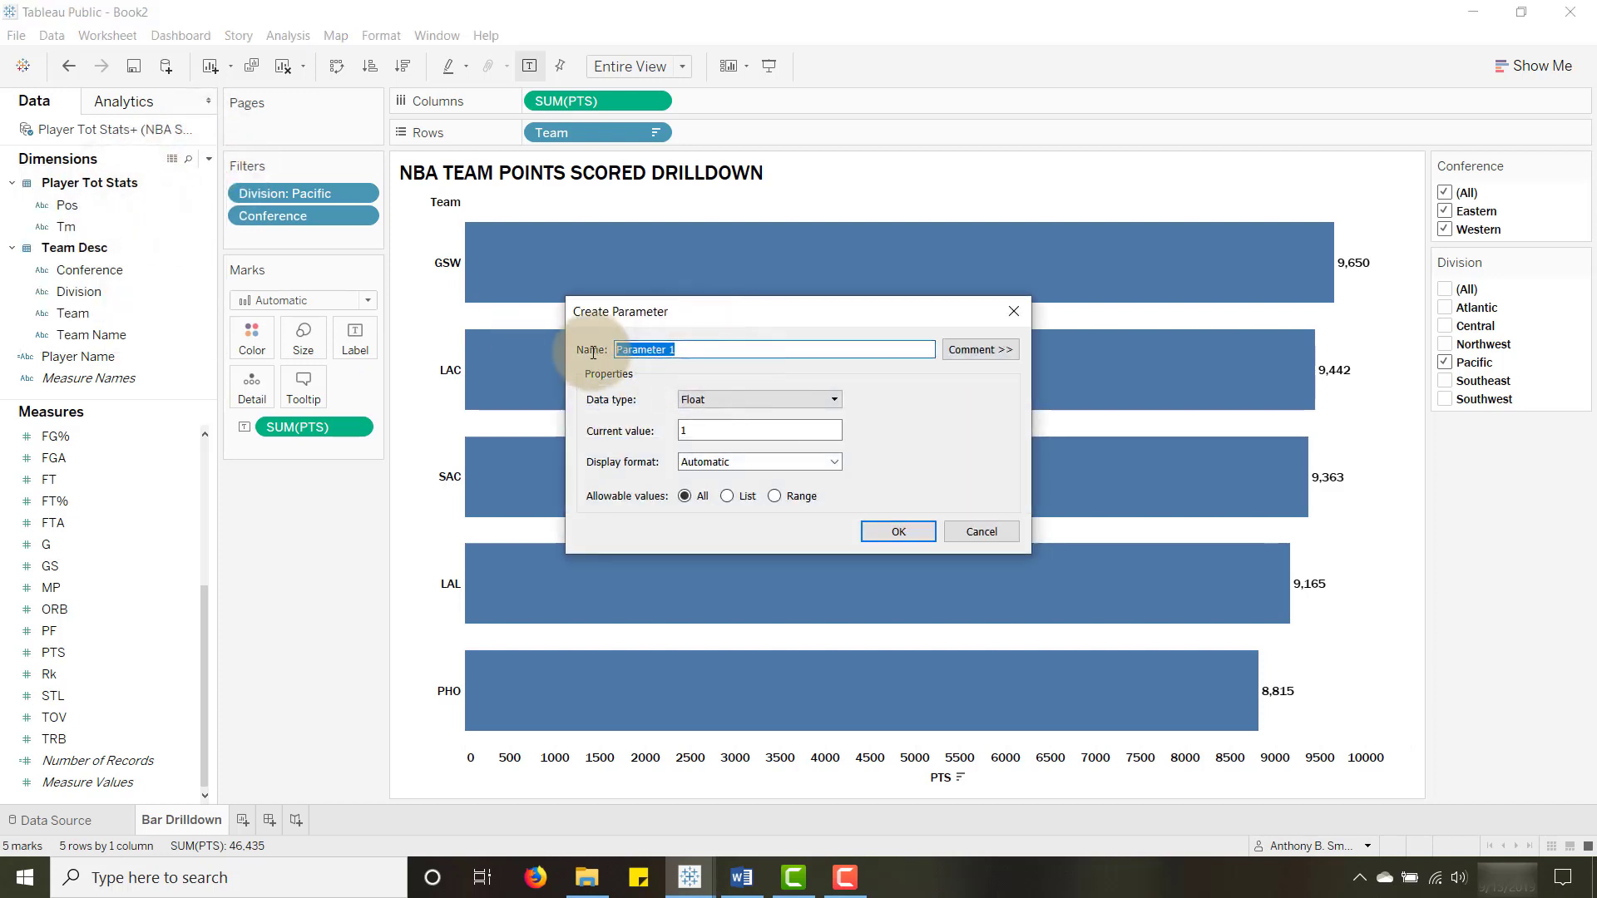
pyautogui.write('Team or Pla')
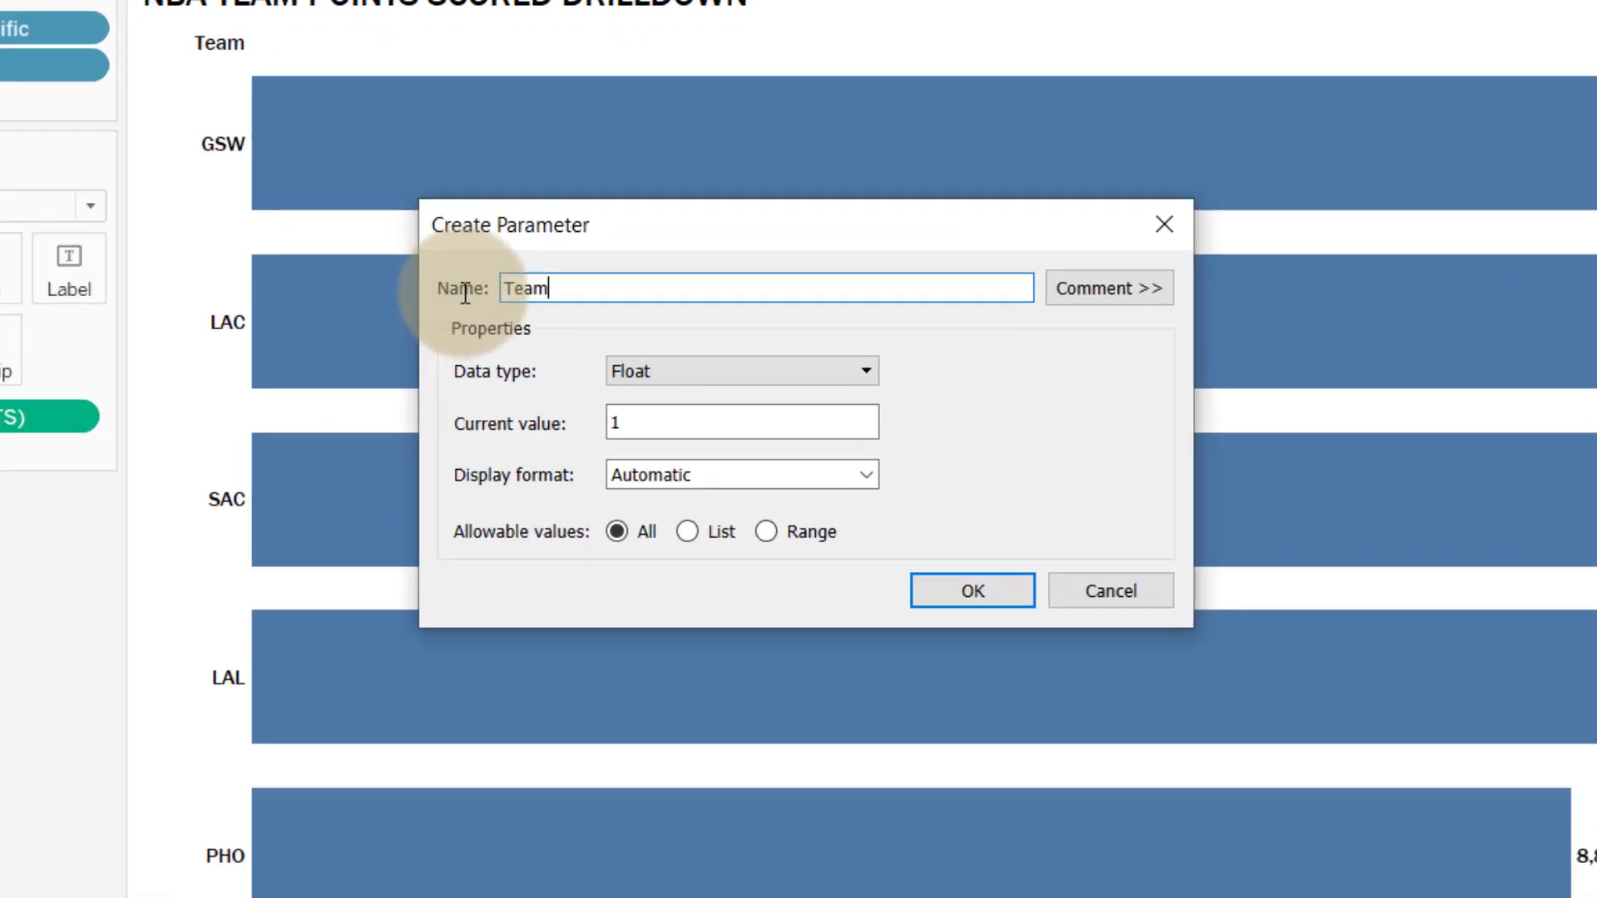
pyautogui.write('yer')
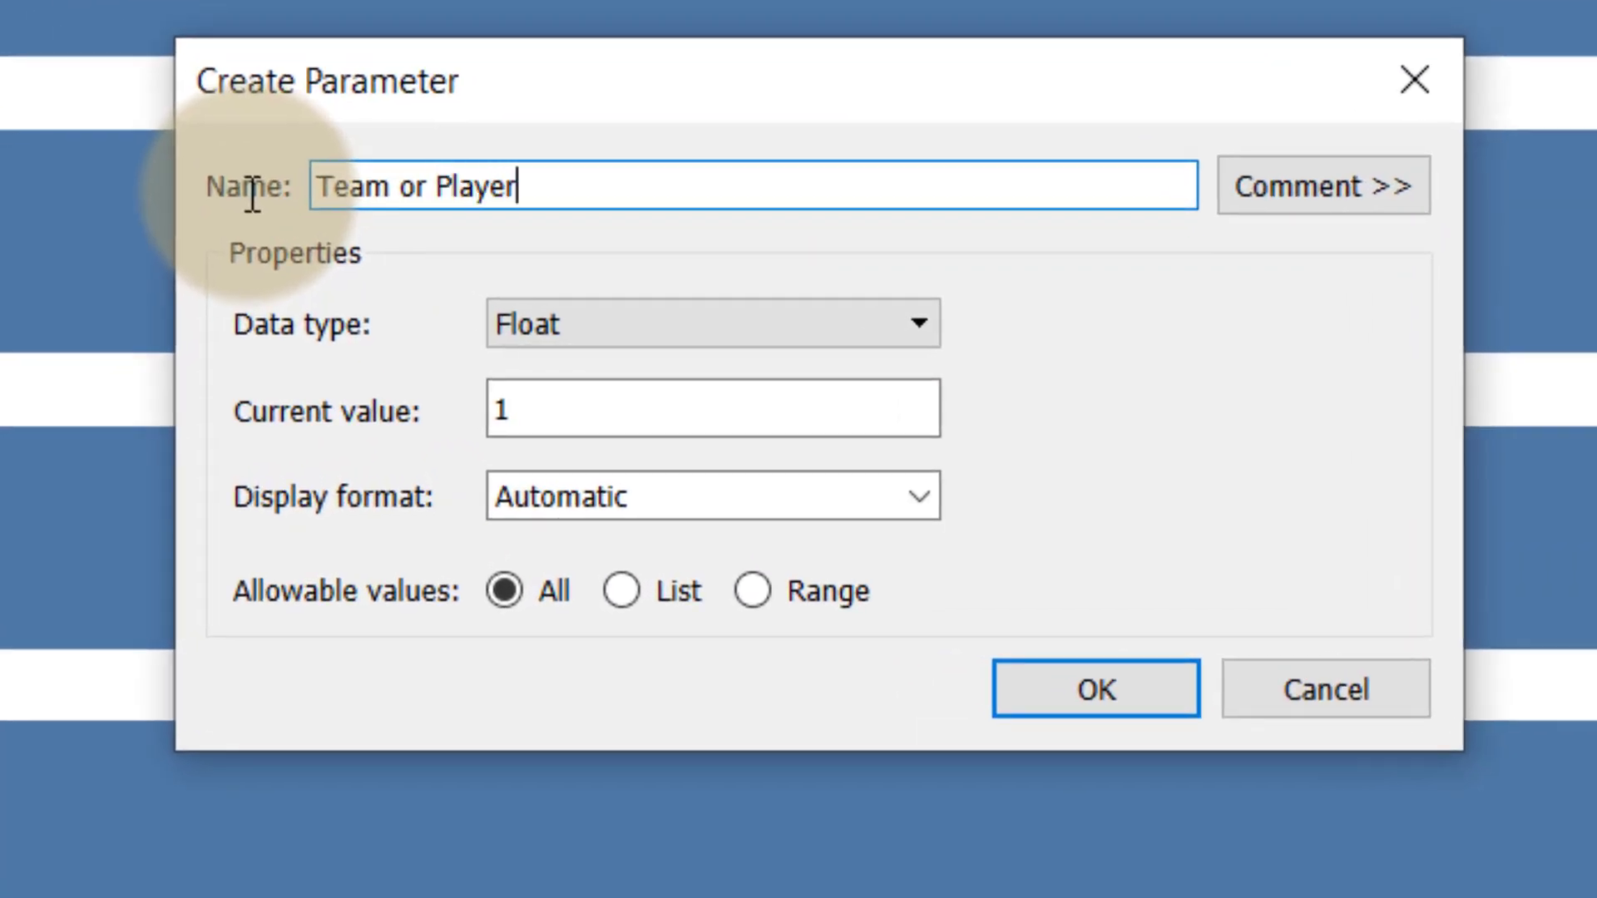
pyautogui.click(559, 407)
pyautogui.write('LAL')
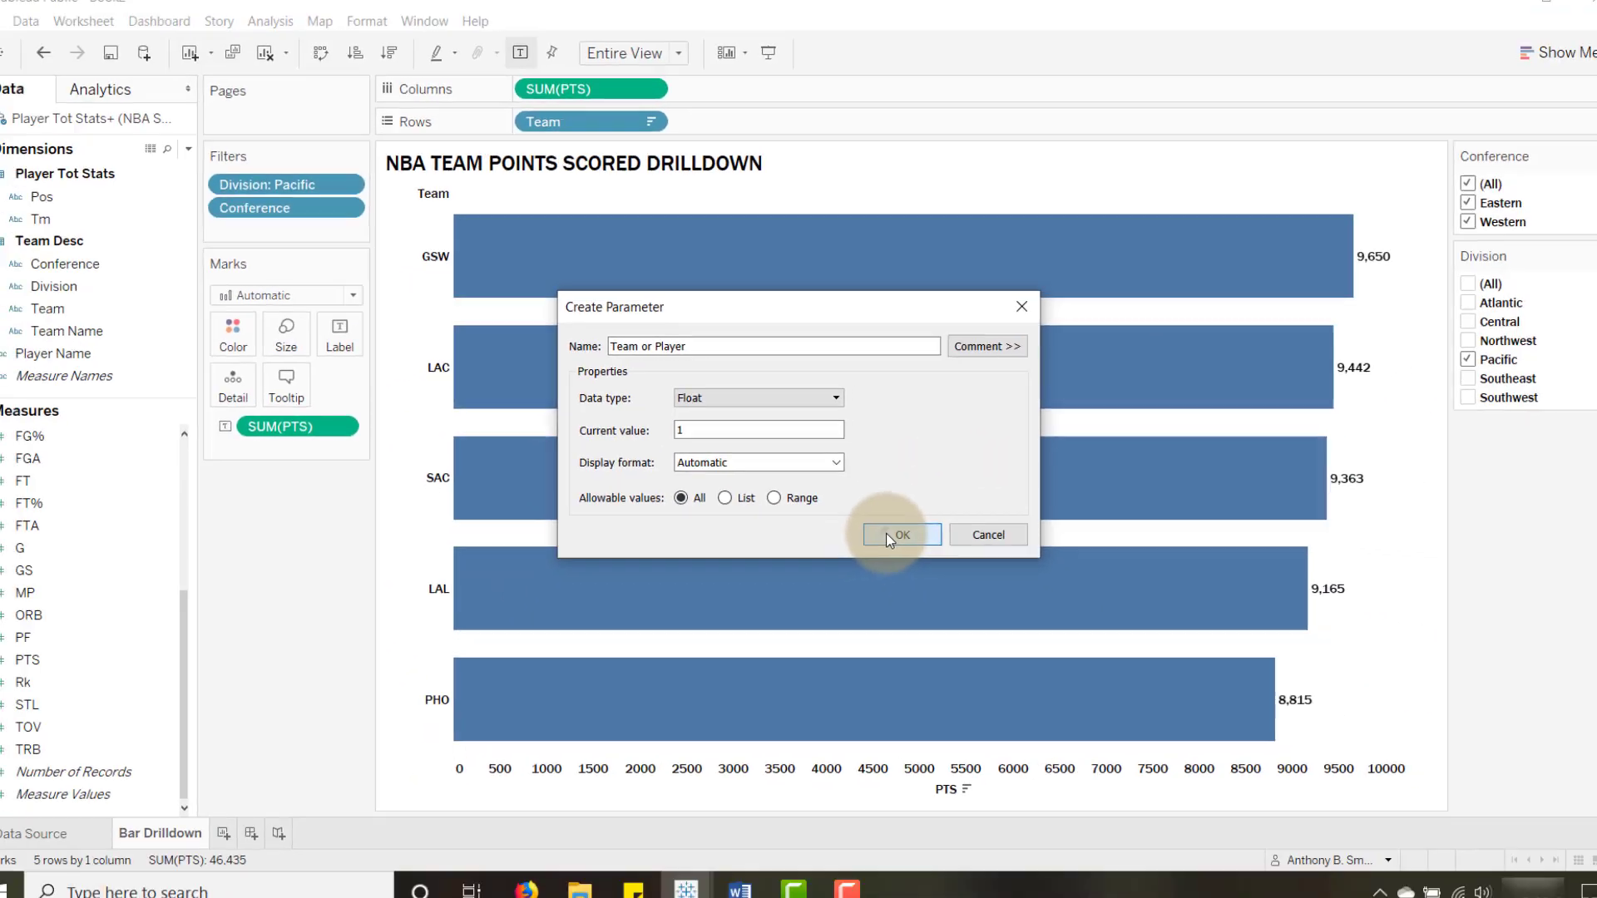
pyautogui.click(1077, 689)
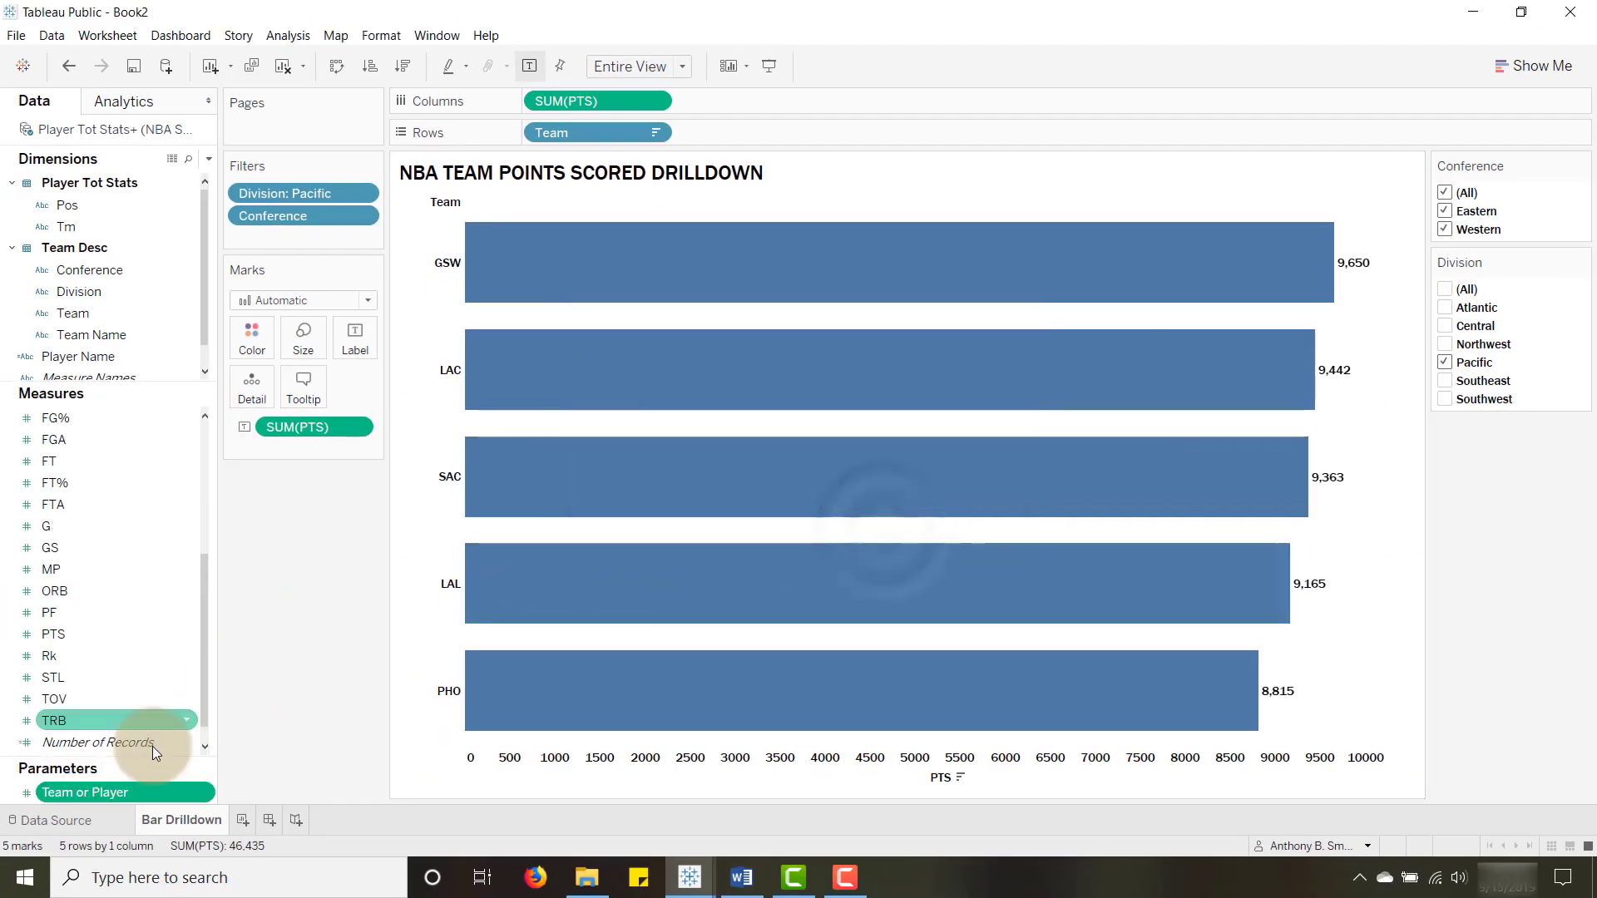
# Show the Team or Player parameter control on the sheet and try to enter text beginning with L
pyautogui.rightClick(103, 796)
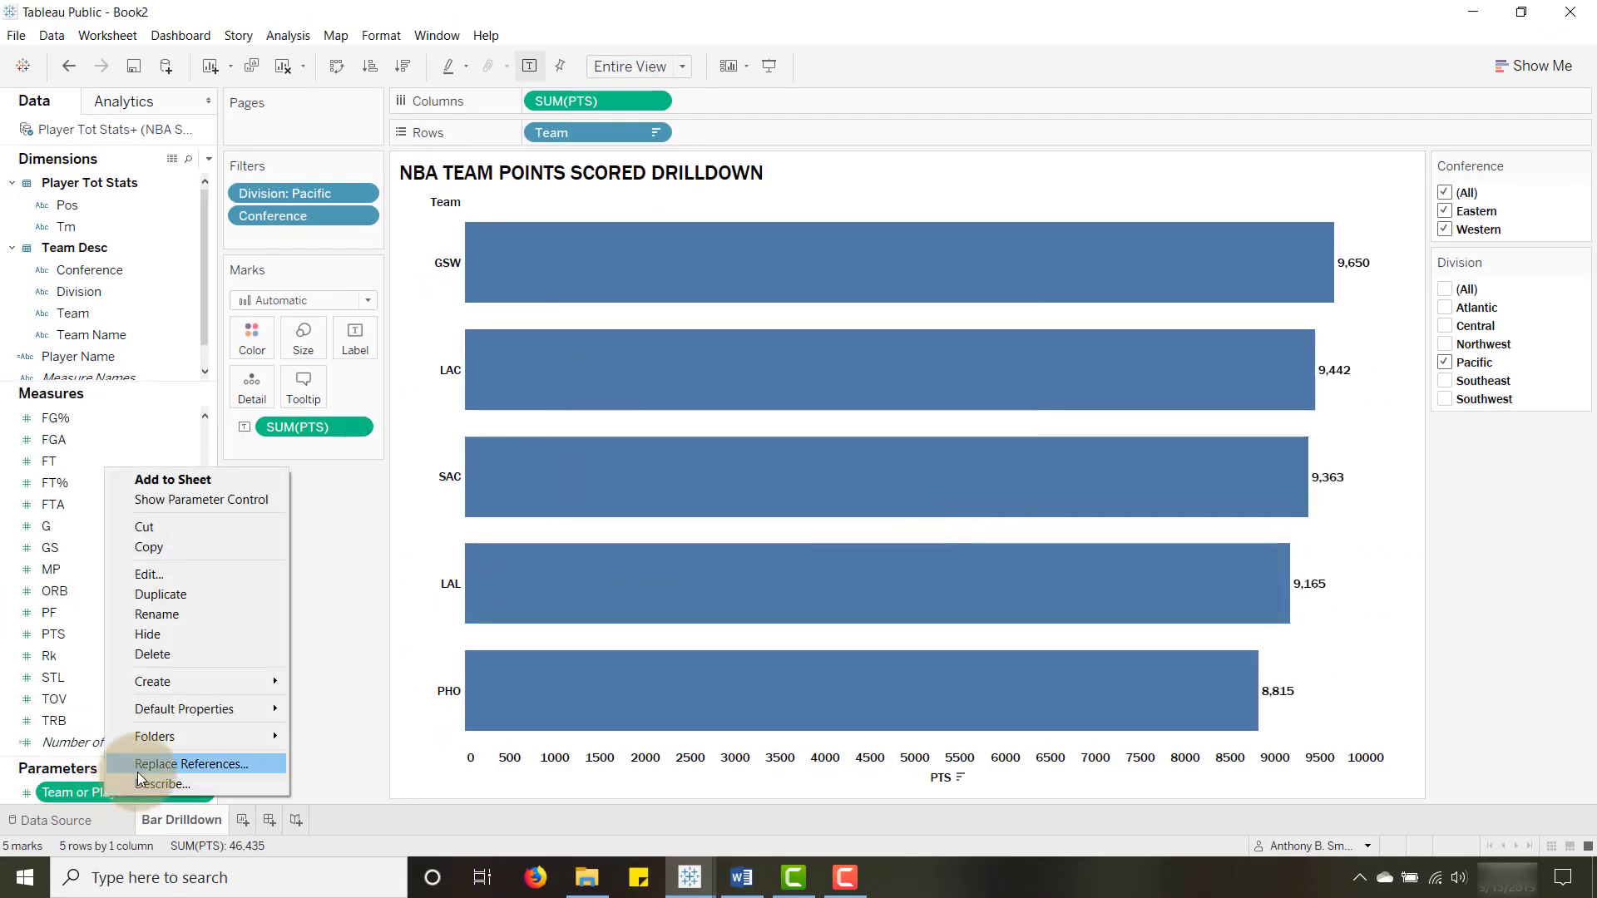
pyautogui.click(195, 499)
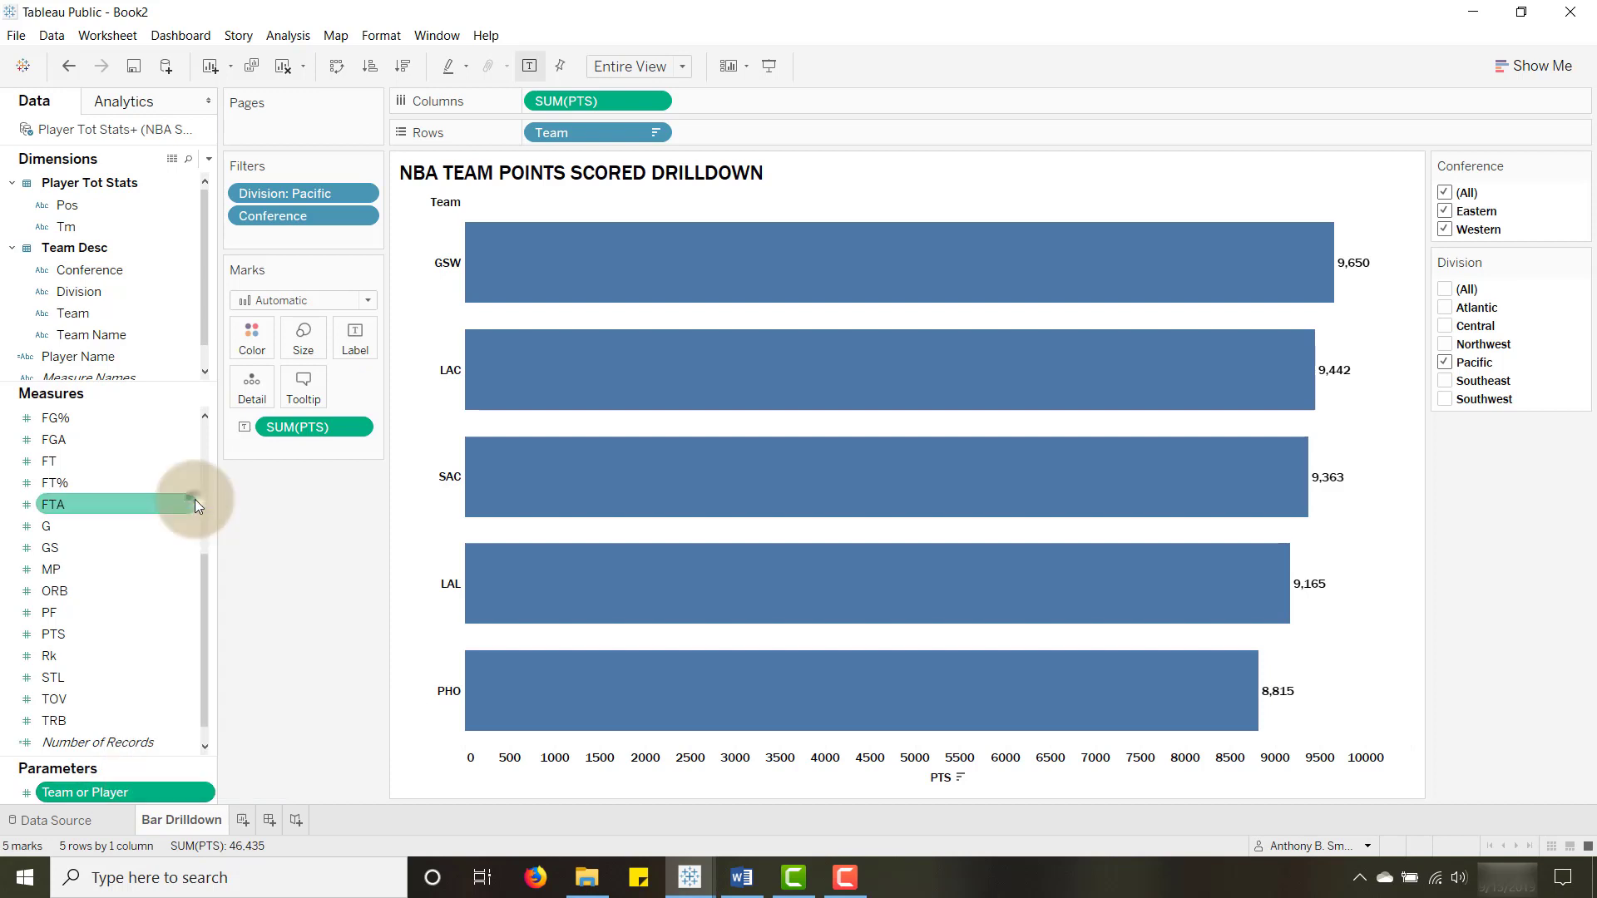
pyautogui.click(1463, 457)
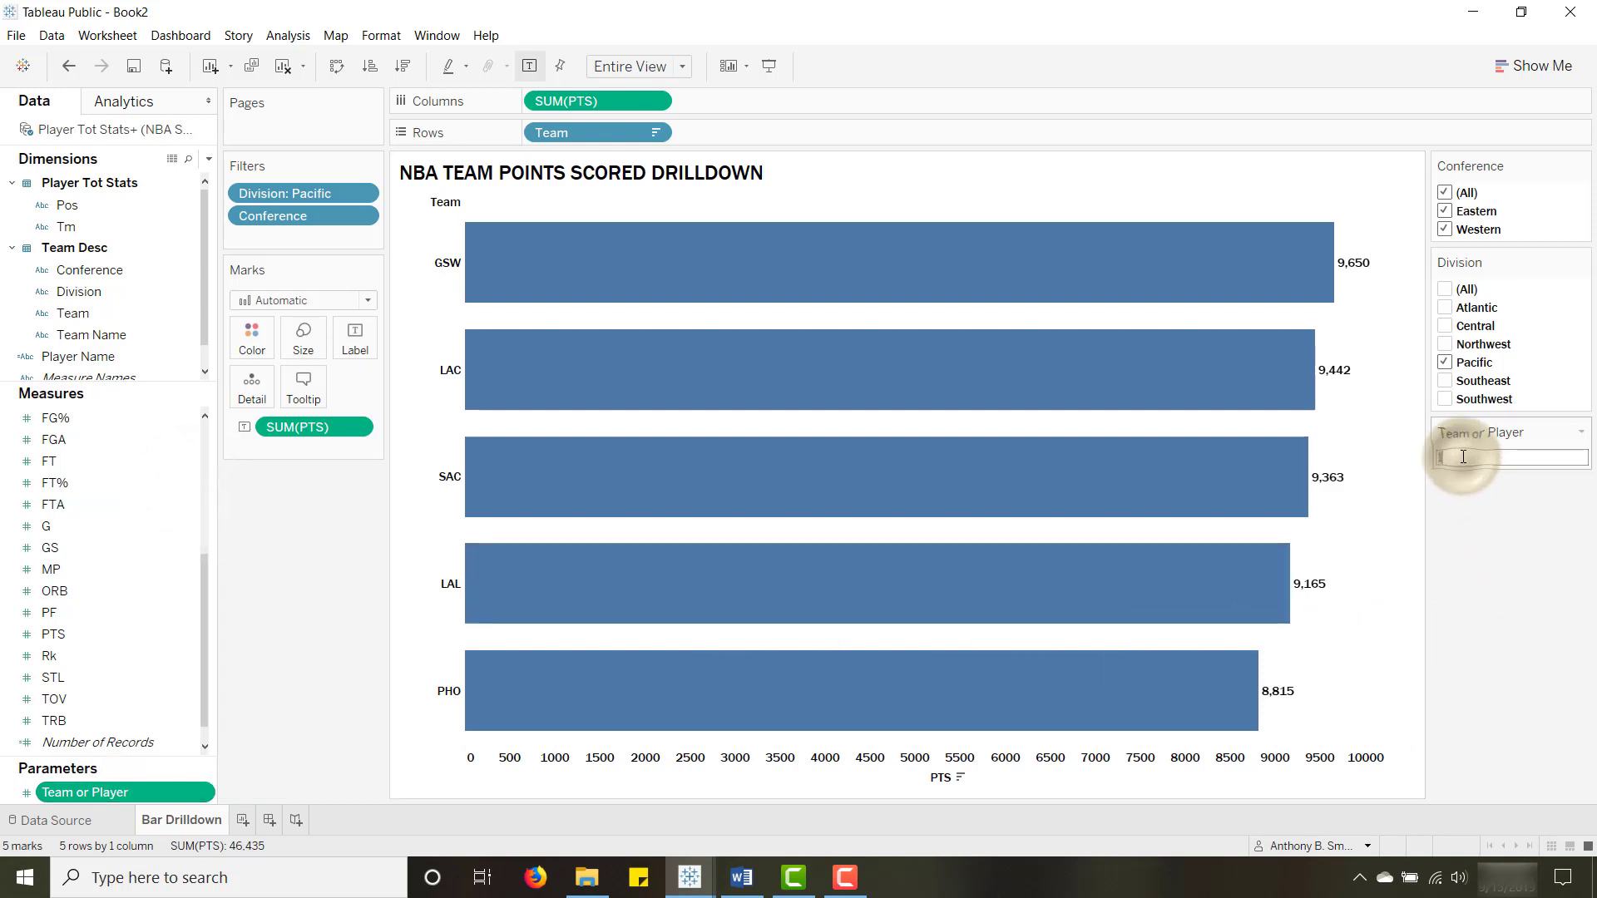
pyautogui.write('L')
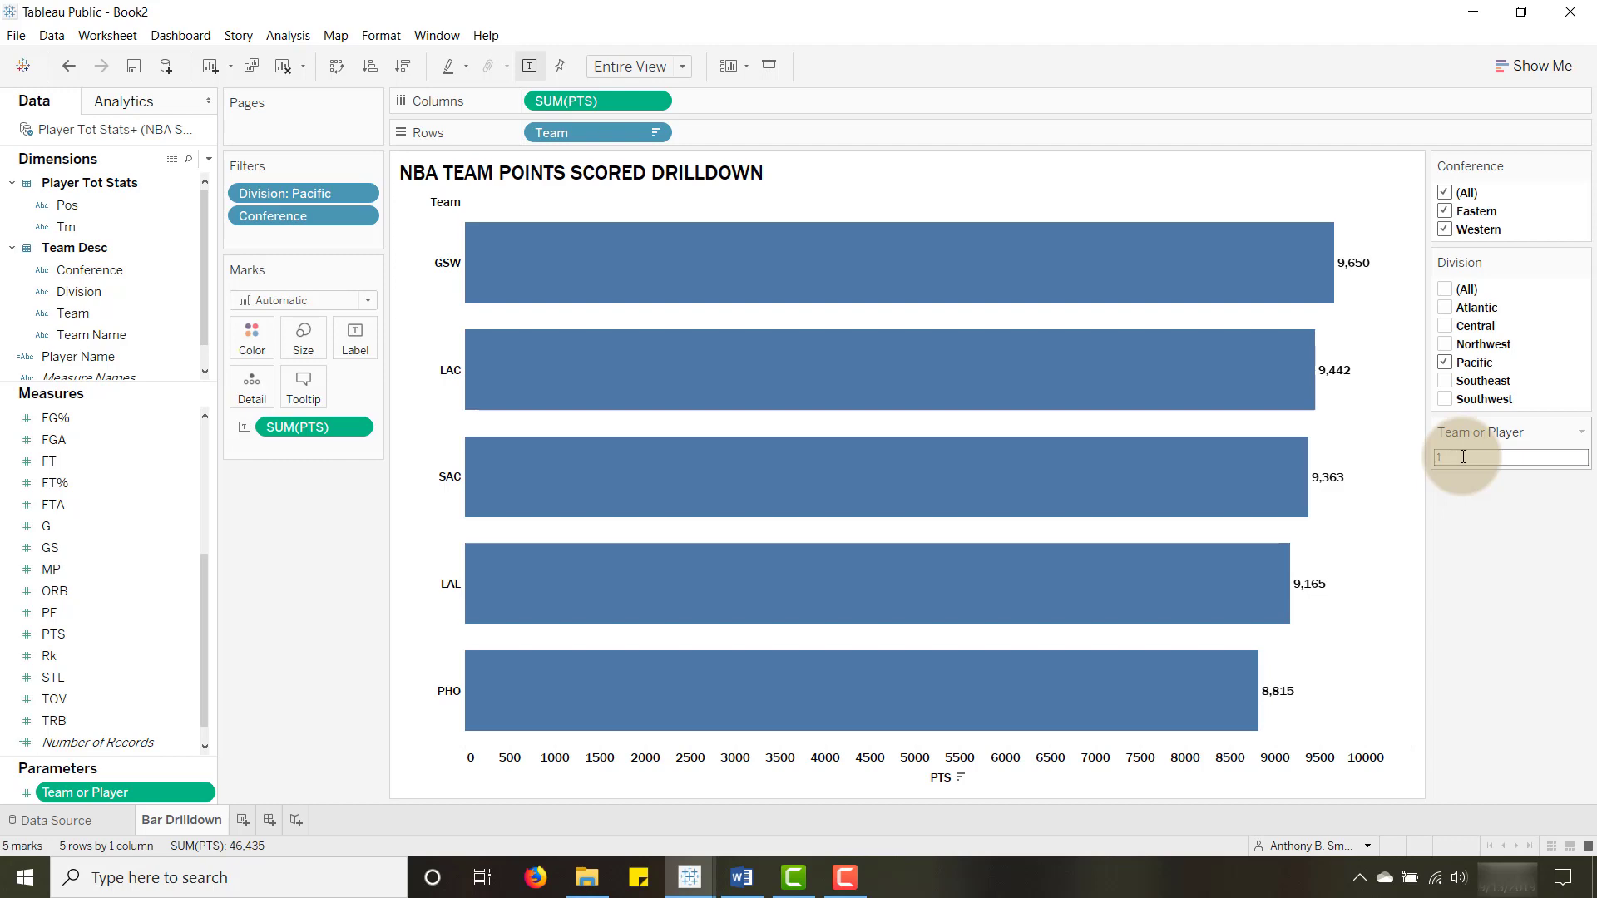
# Edit the Team or Player parameter to use the String data type with the current value LAL
pyautogui.rightClick(124, 794)
pyautogui.click(165, 571)
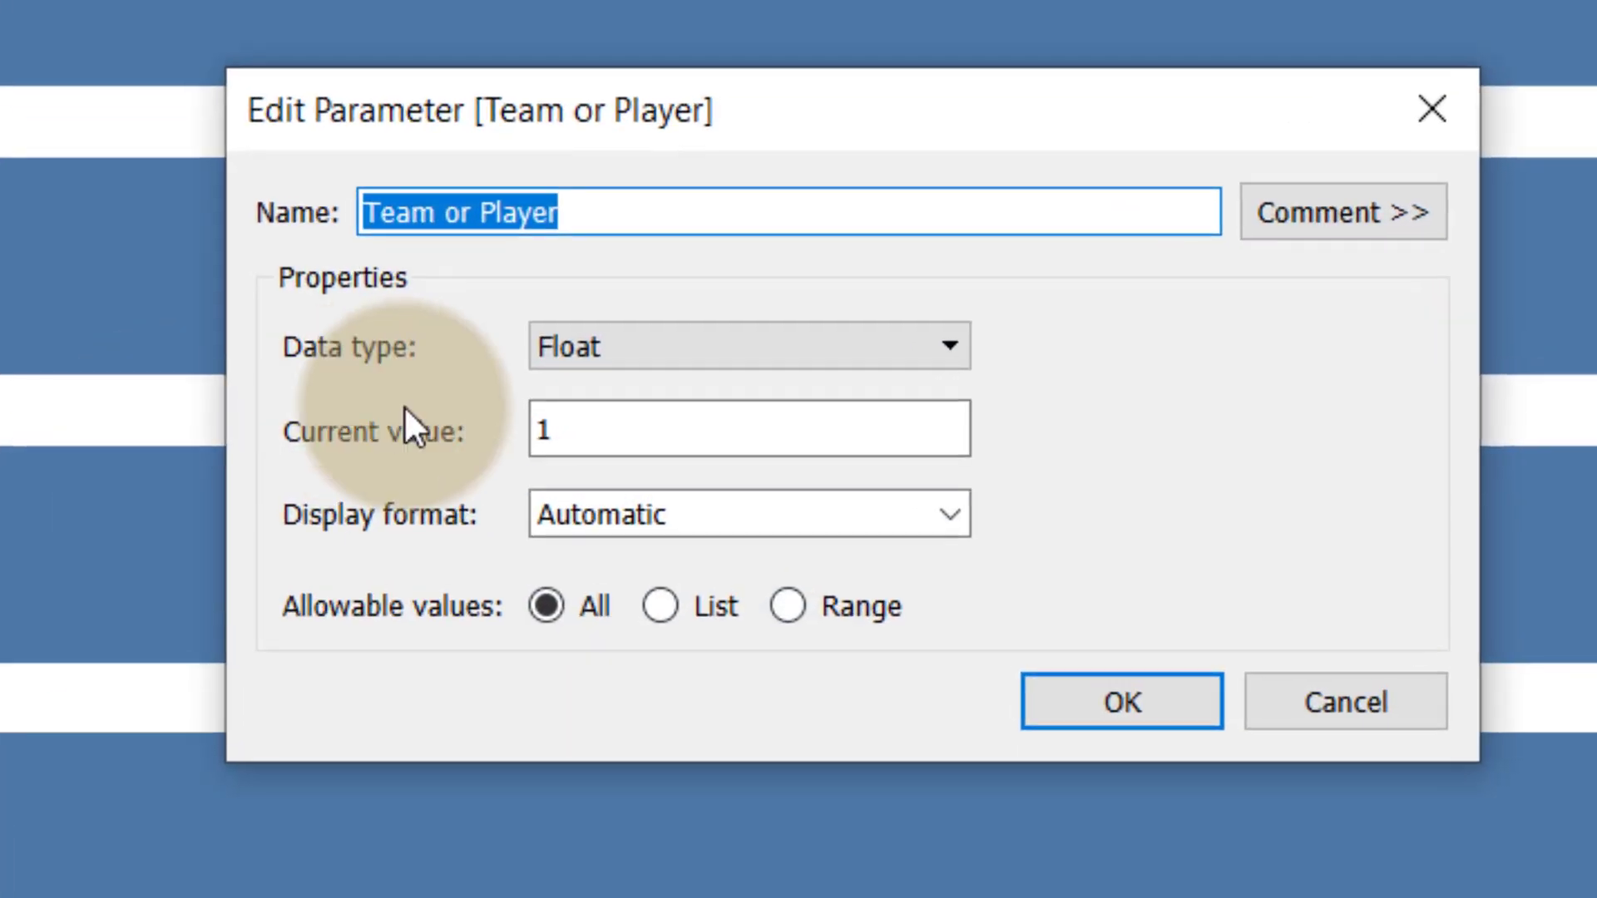
pyautogui.click(670, 341)
pyautogui.click(606, 463)
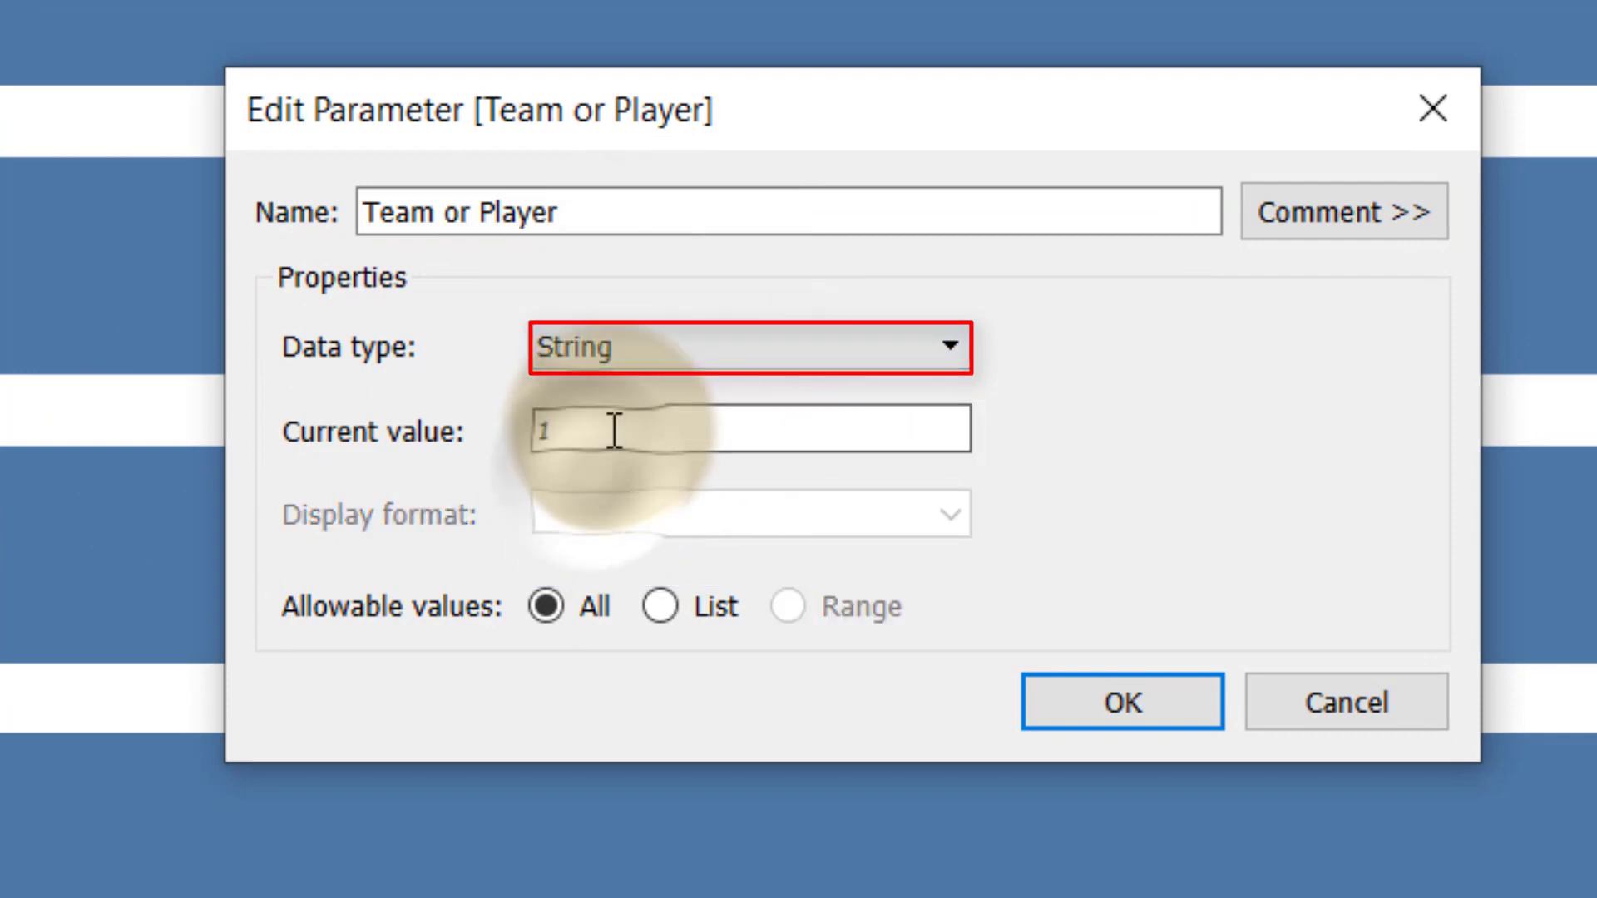
pyautogui.doubleClick(540, 450)
pyautogui.write('LAL')
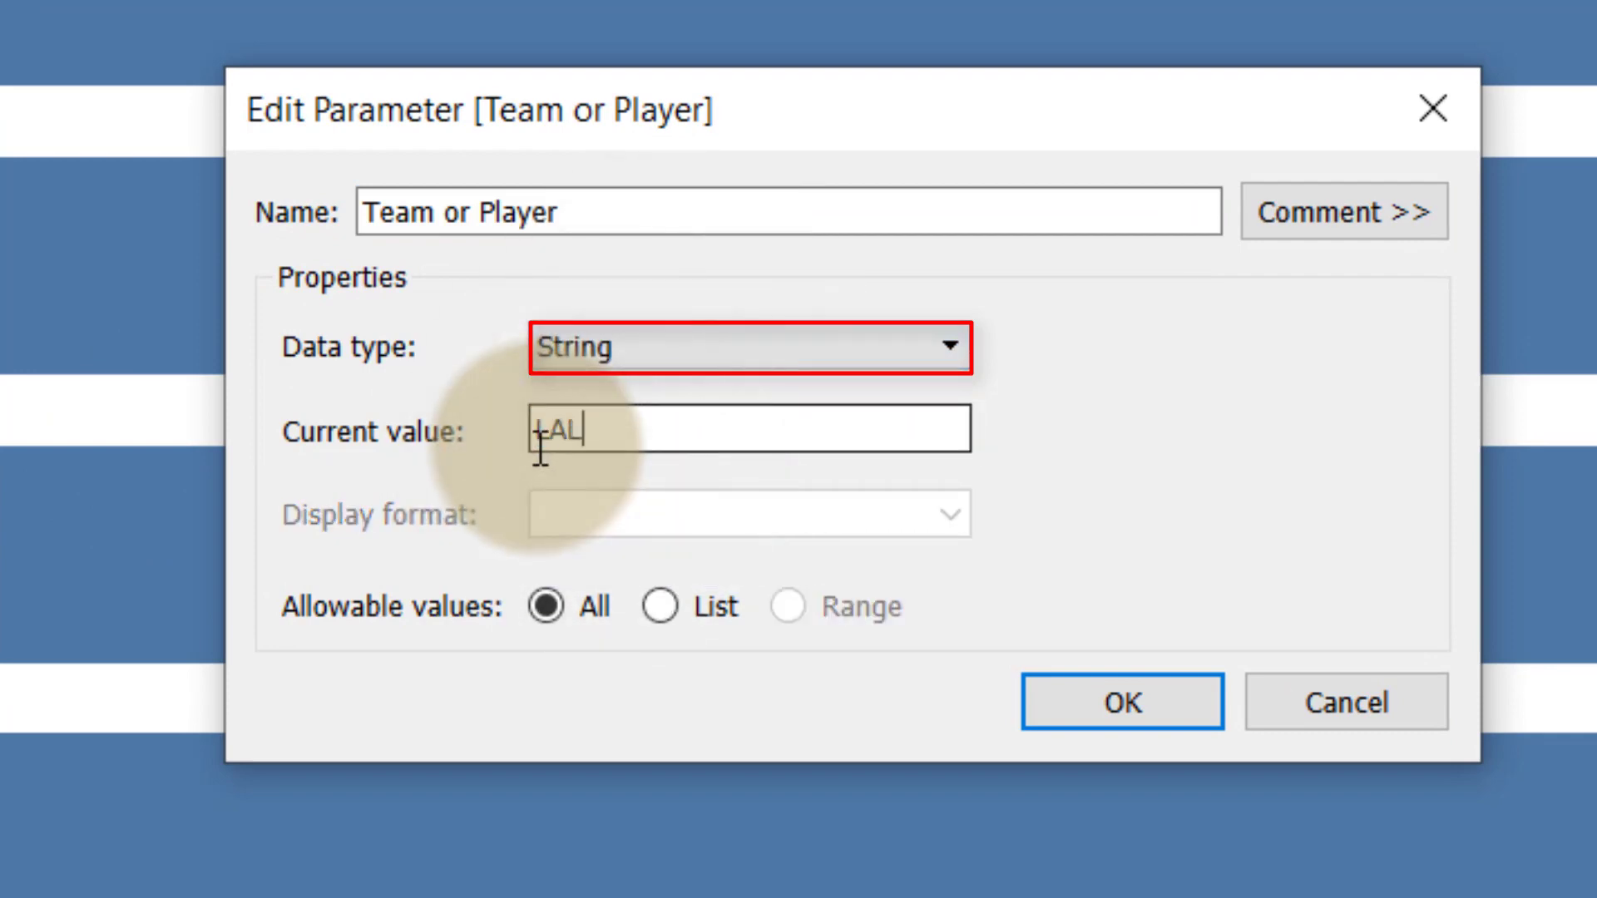
pyautogui.click(1061, 703)
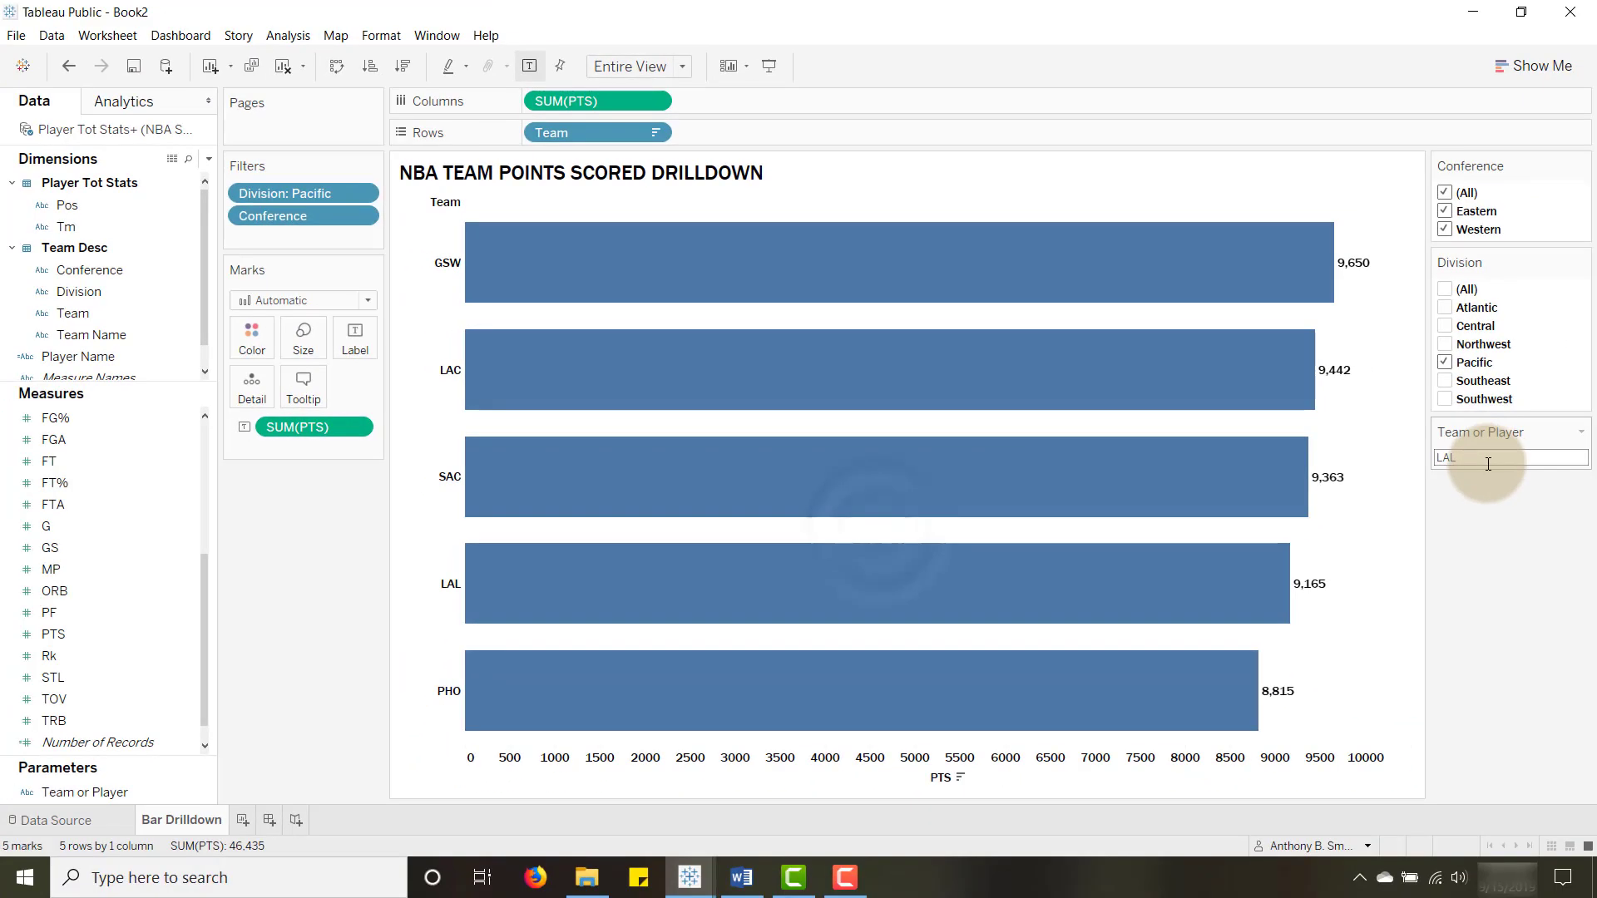
# Start a new calculated field and name it Team Drill
pyautogui.click(741, 877)
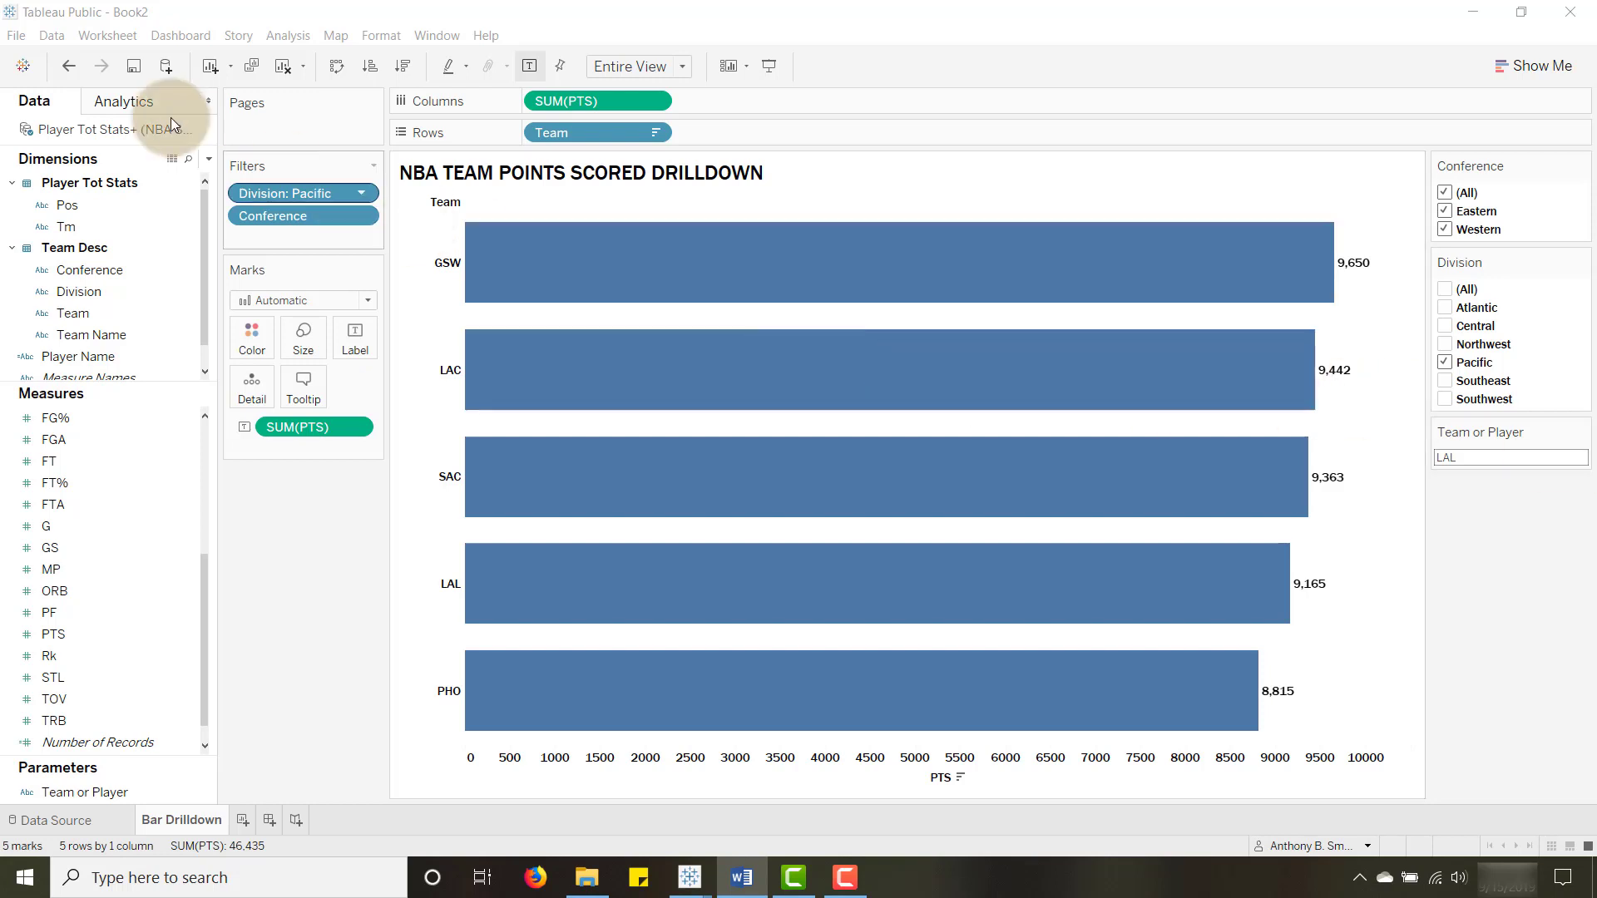
pyautogui.click(208, 160)
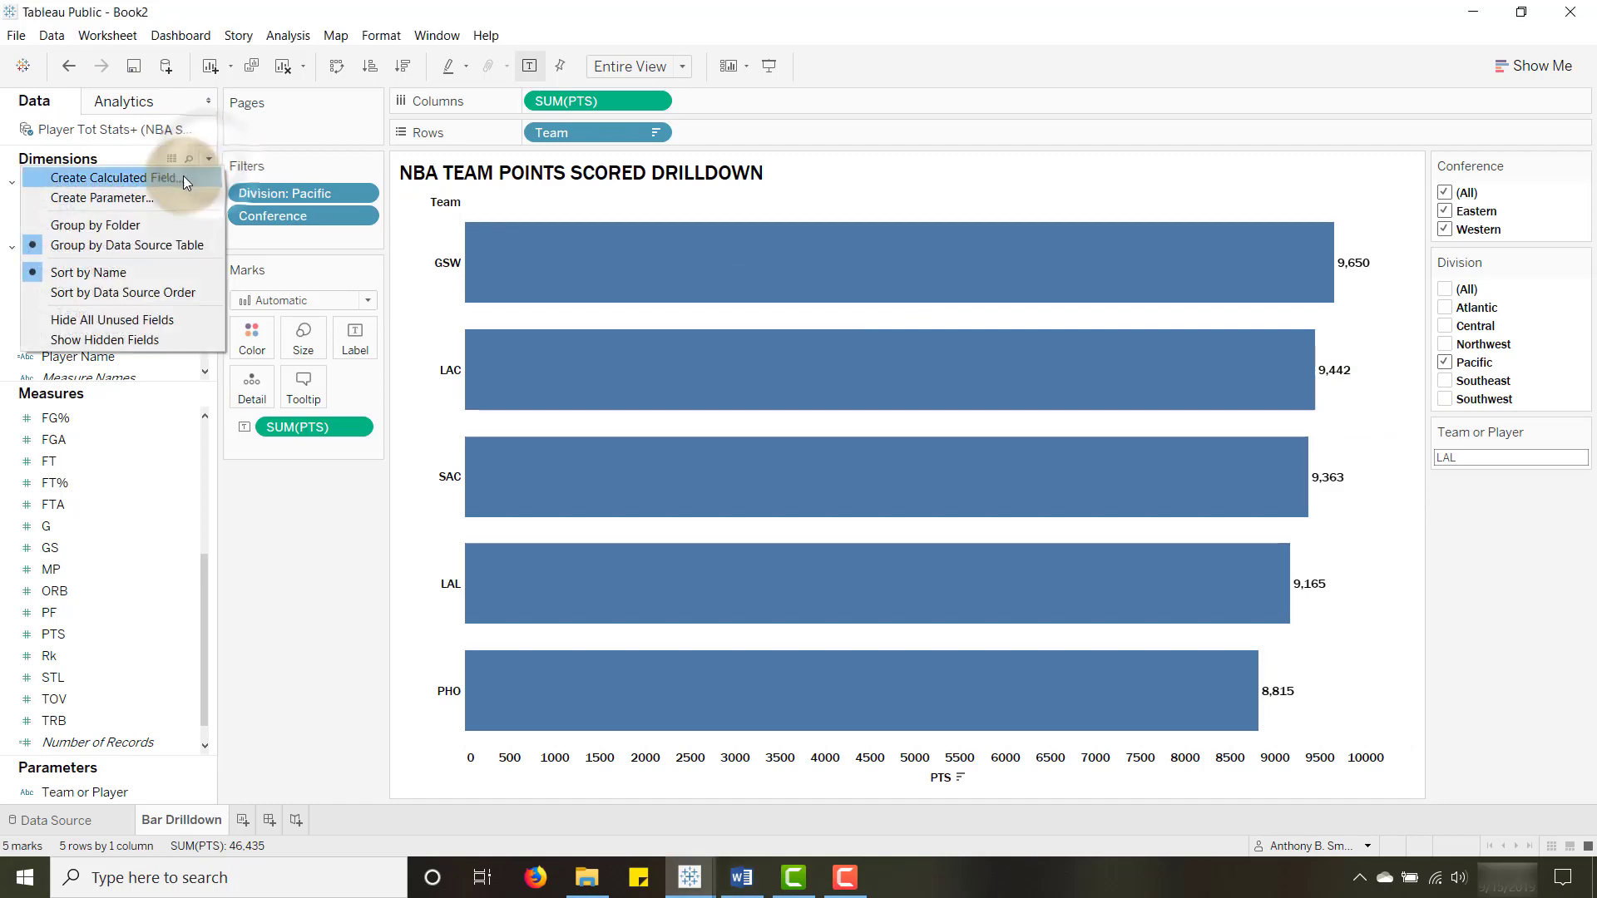
pyautogui.click(183, 171)
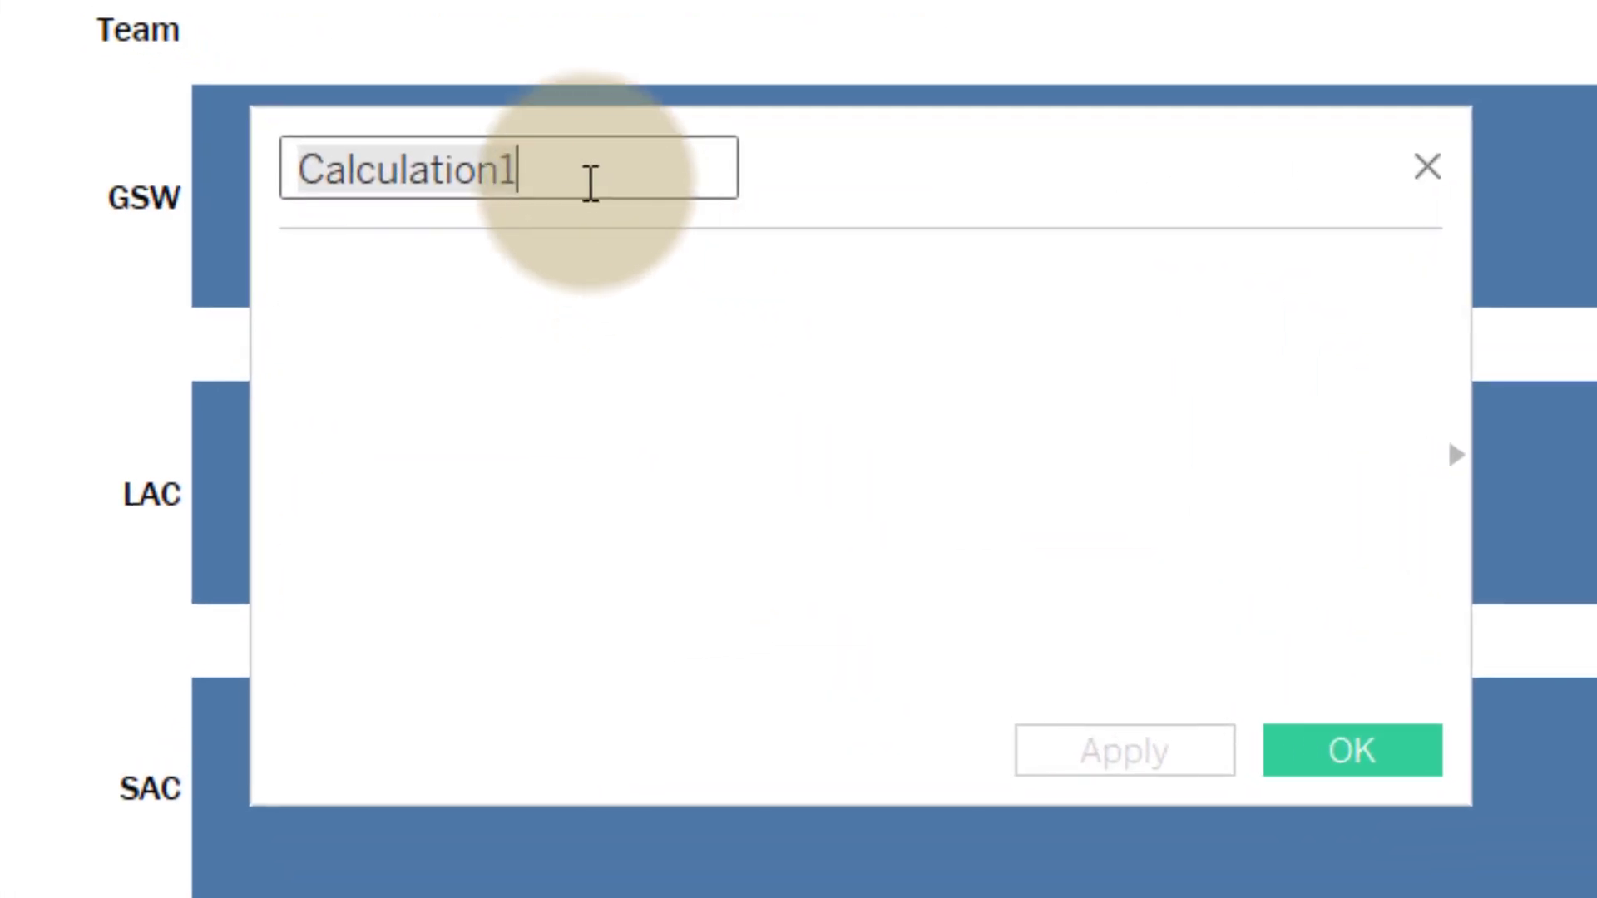
pyautogui.moveTo(590, 183); pyautogui.dragTo(294, 172)
pyautogui.write('Team Drill')
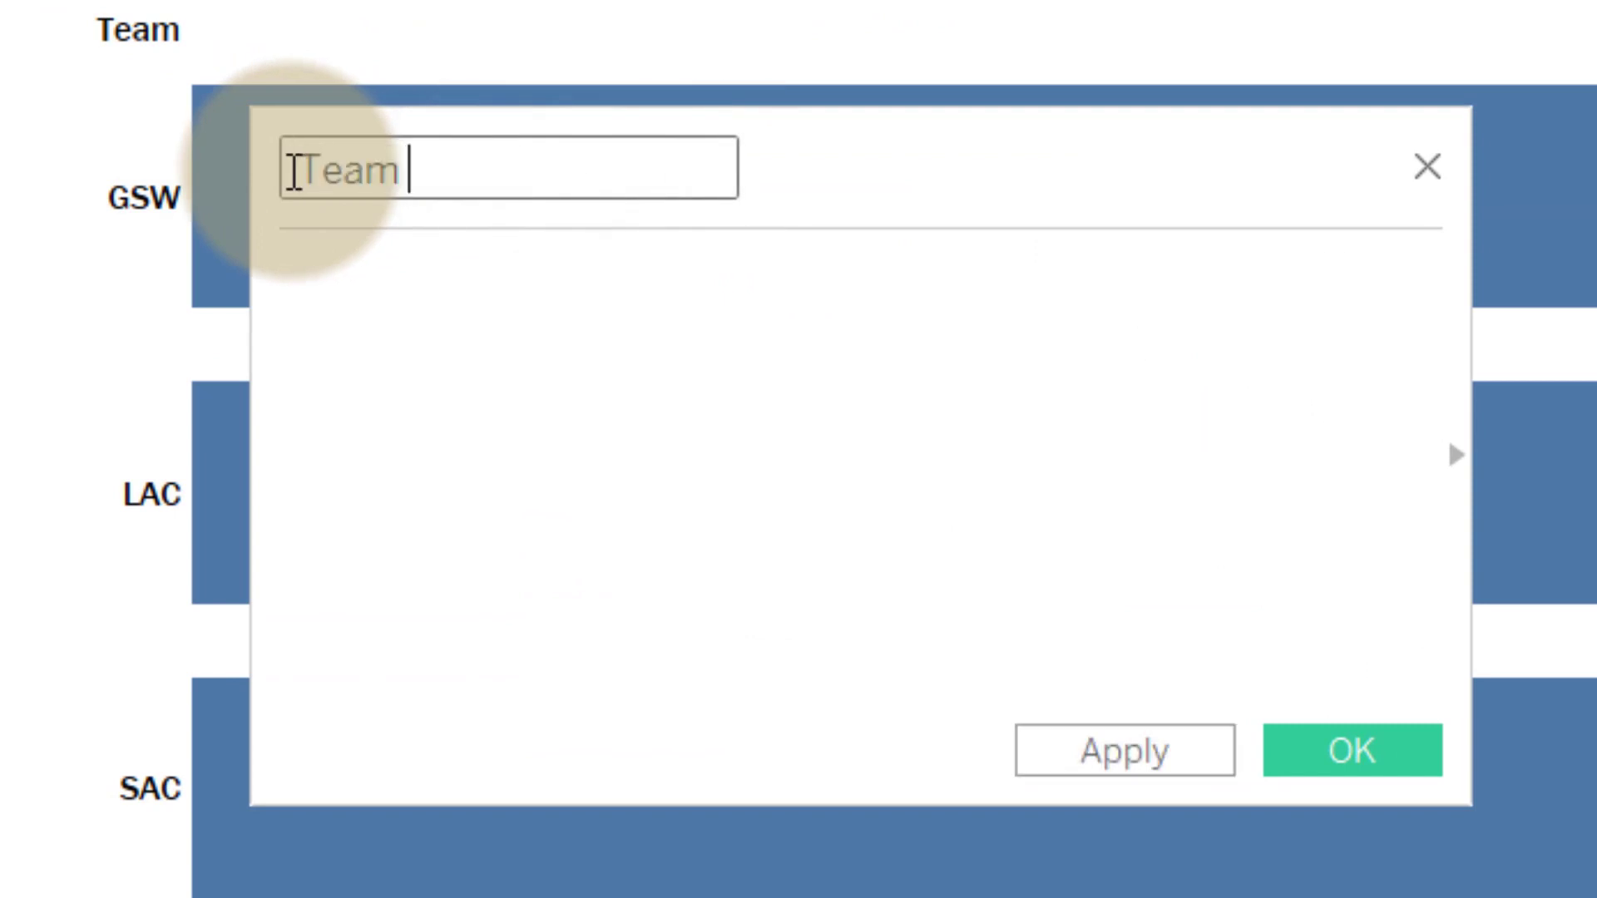
# Begin the Team Drill formula with the condition If [Team or Player] = [Team]
pyautogui.click(415, 316)
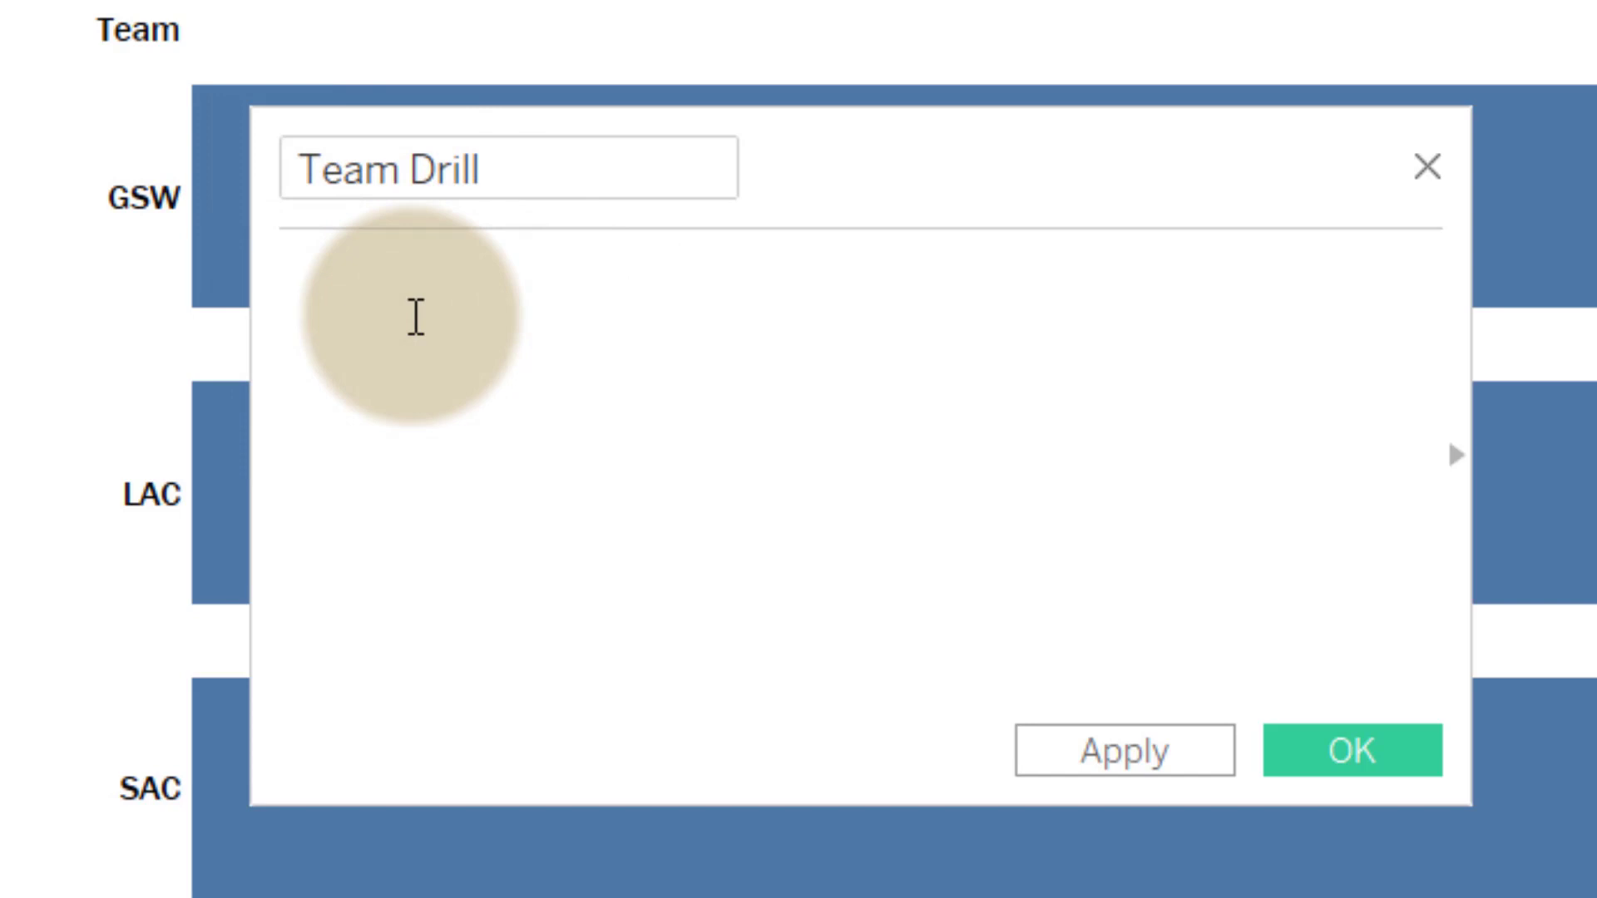
pyautogui.write('If Tea')
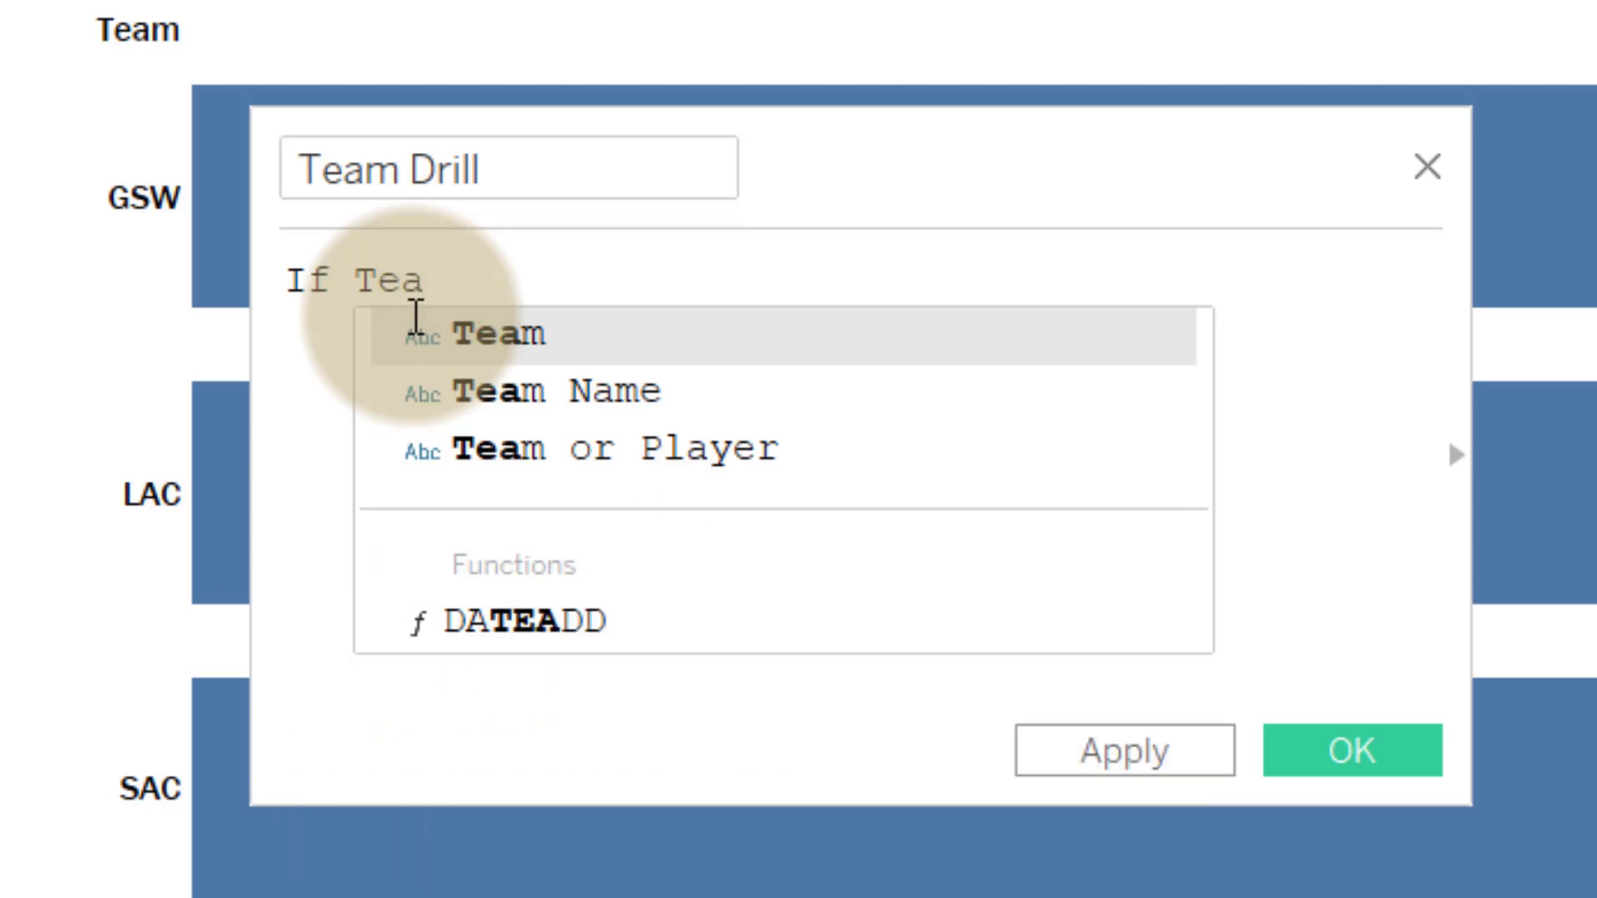
pyautogui.press('Down')
pyautogui.press('Down')
pyautogui.press('Return')
pyautogui.write('= [Team or Player] =')
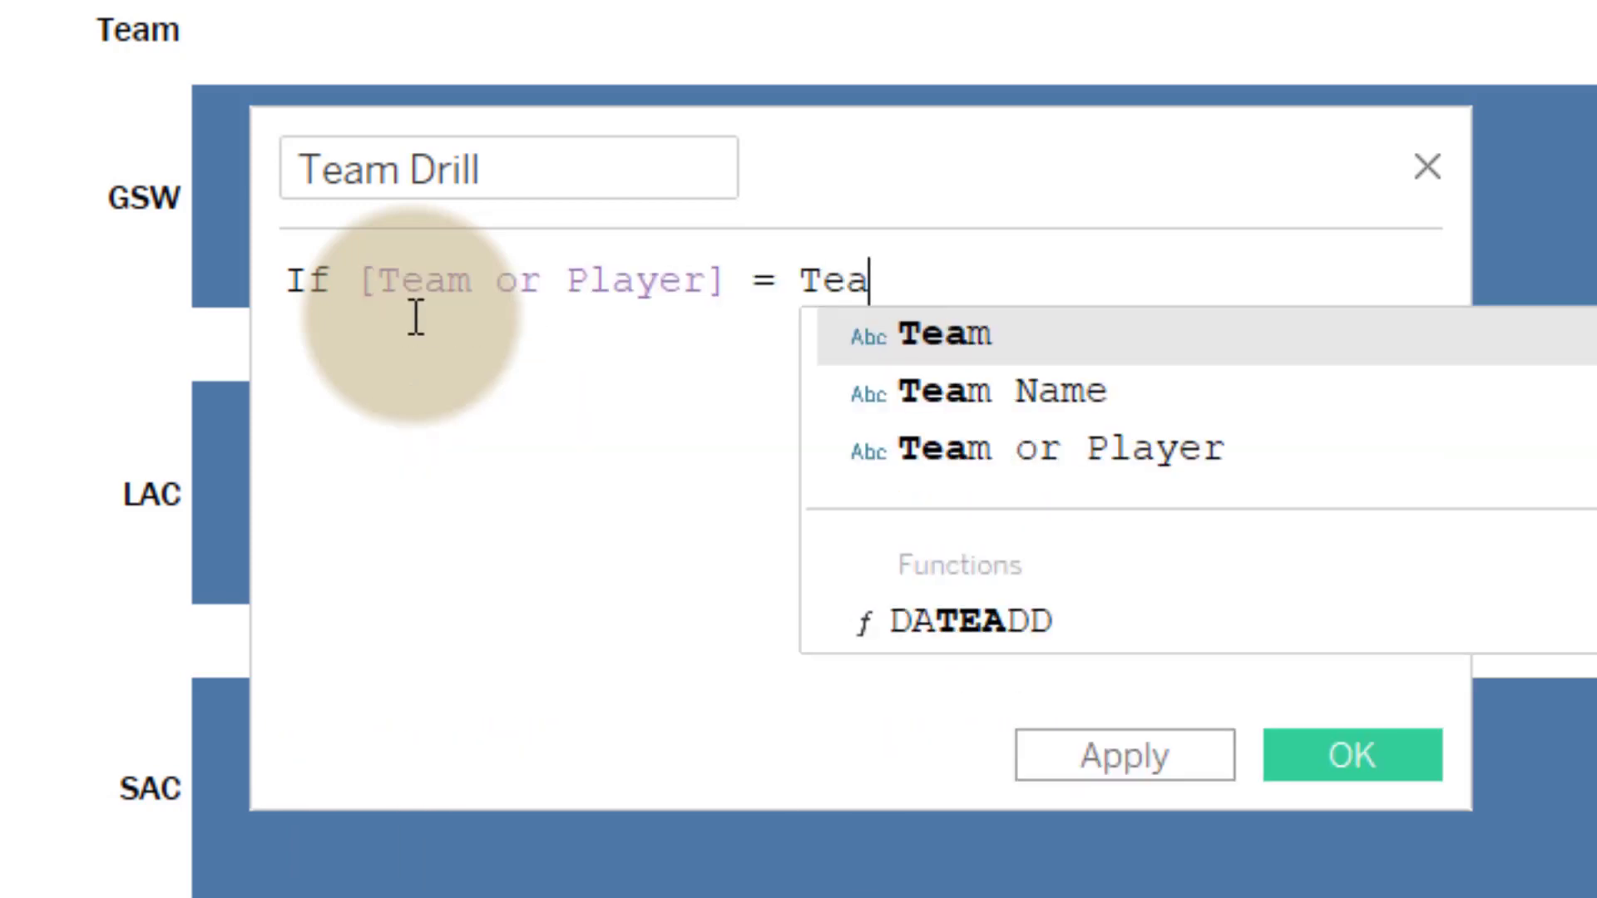
pyautogui.press('Return')
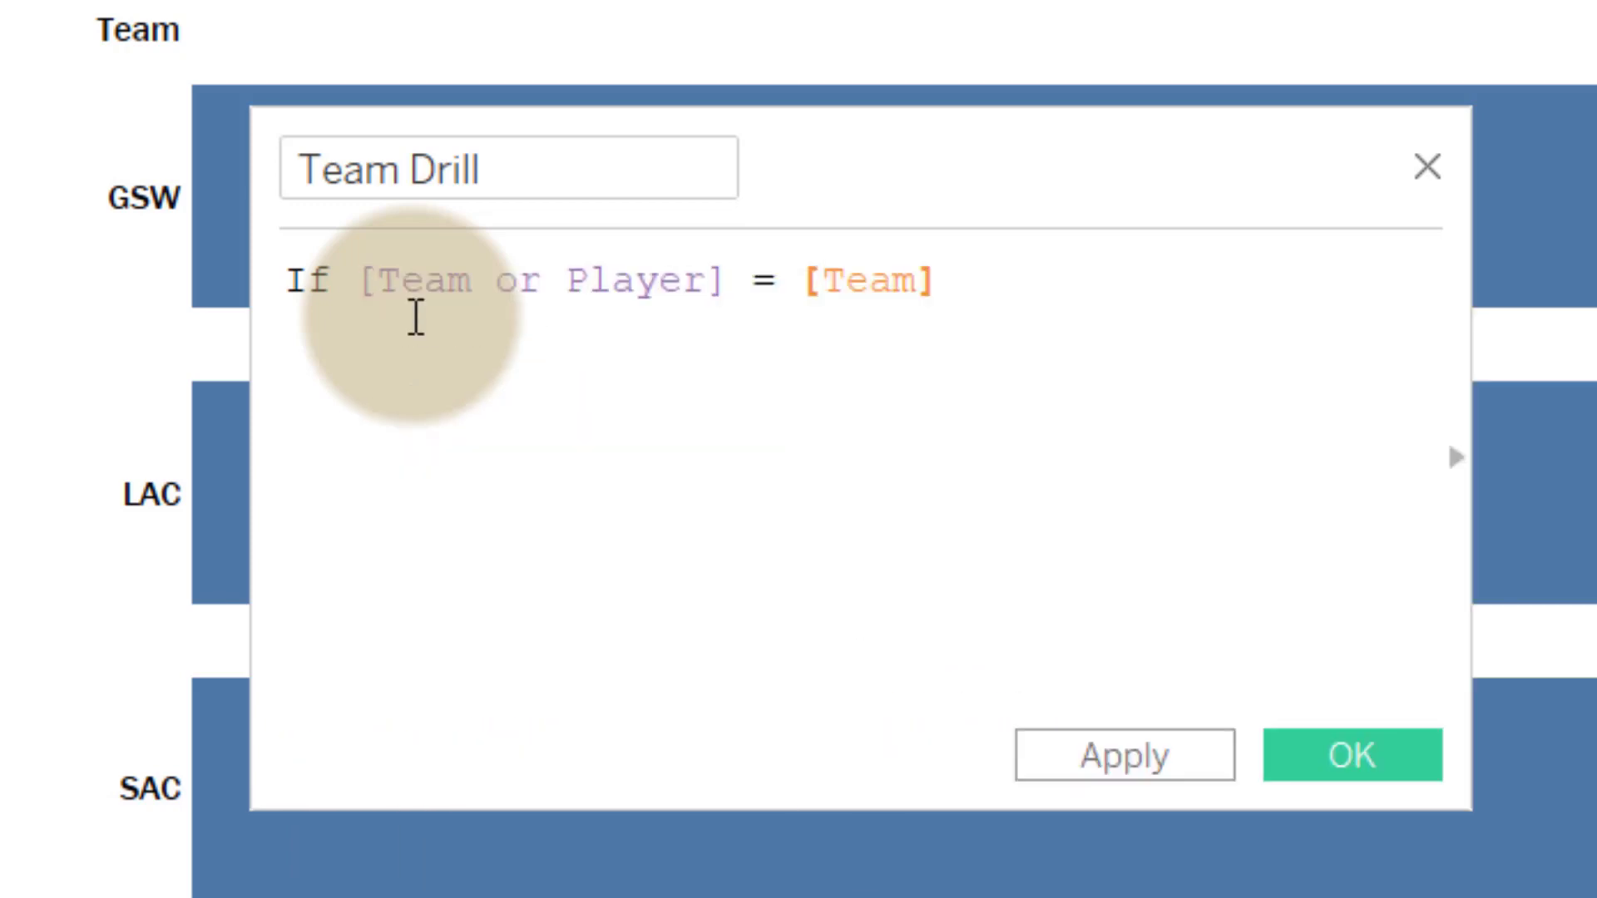
# Add the line Then [Player Name] to the Team Drill formula
pyautogui.press('Return')
pyautogui.write('Then')
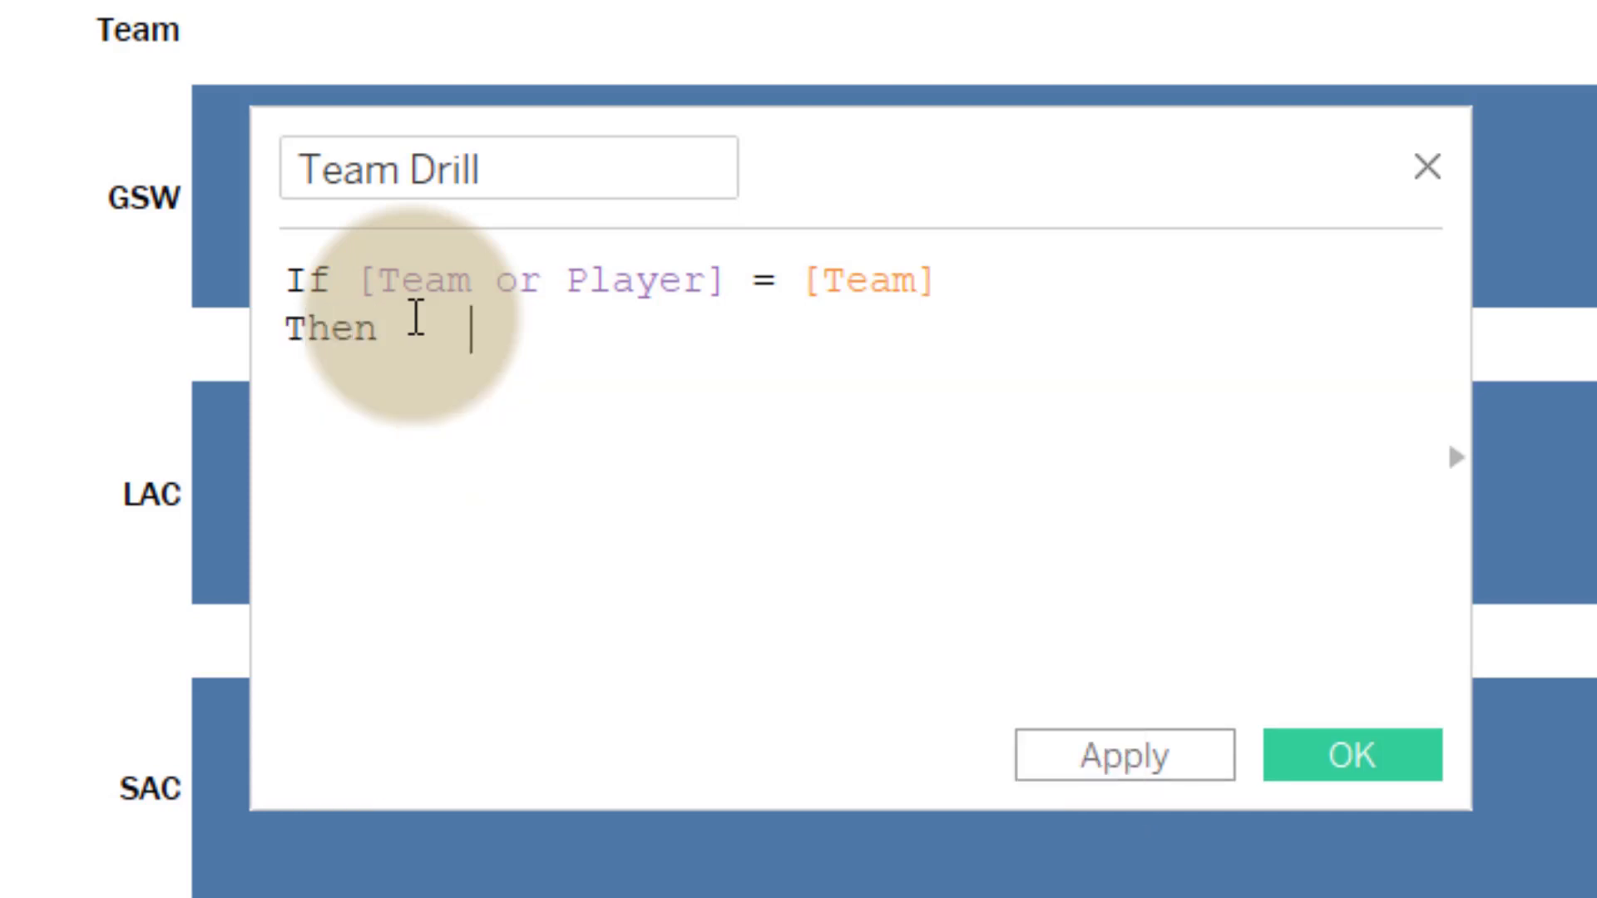
pyautogui.press('BackSpace')
pyautogui.press('BackSpace')
pyautogui.press('BackSpace')
pyautogui.write('Pla')
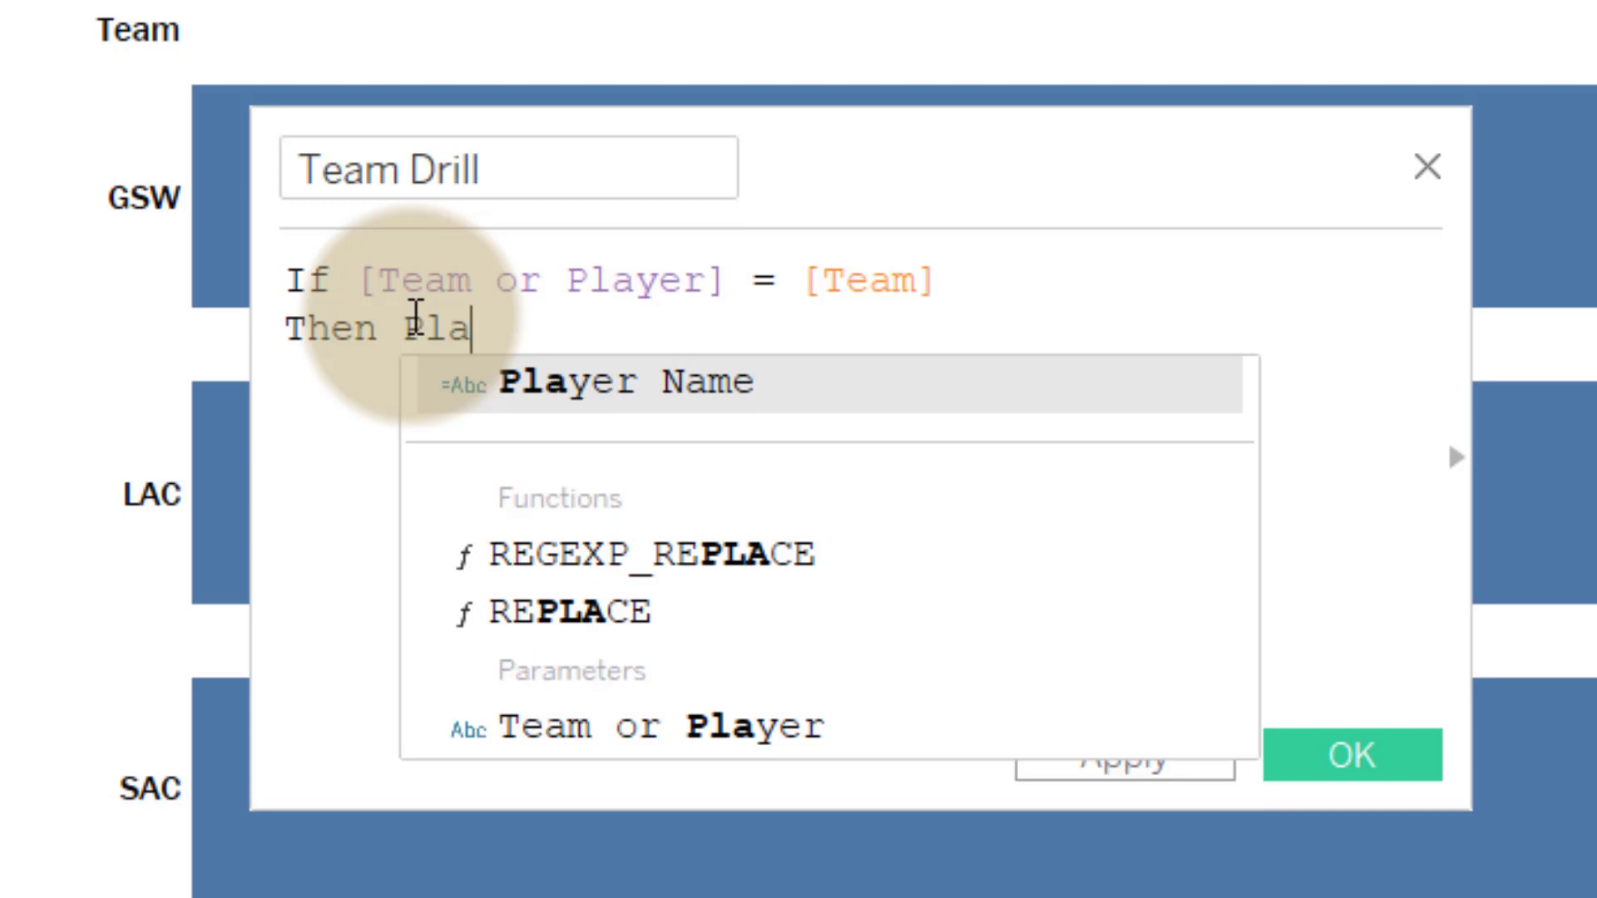
pyautogui.press('Return')
# Add the line ELSE [Team] to the Team Drill formula and start another line
pyautogui.press('Return')
pyautogui.write('ELSE TEa')
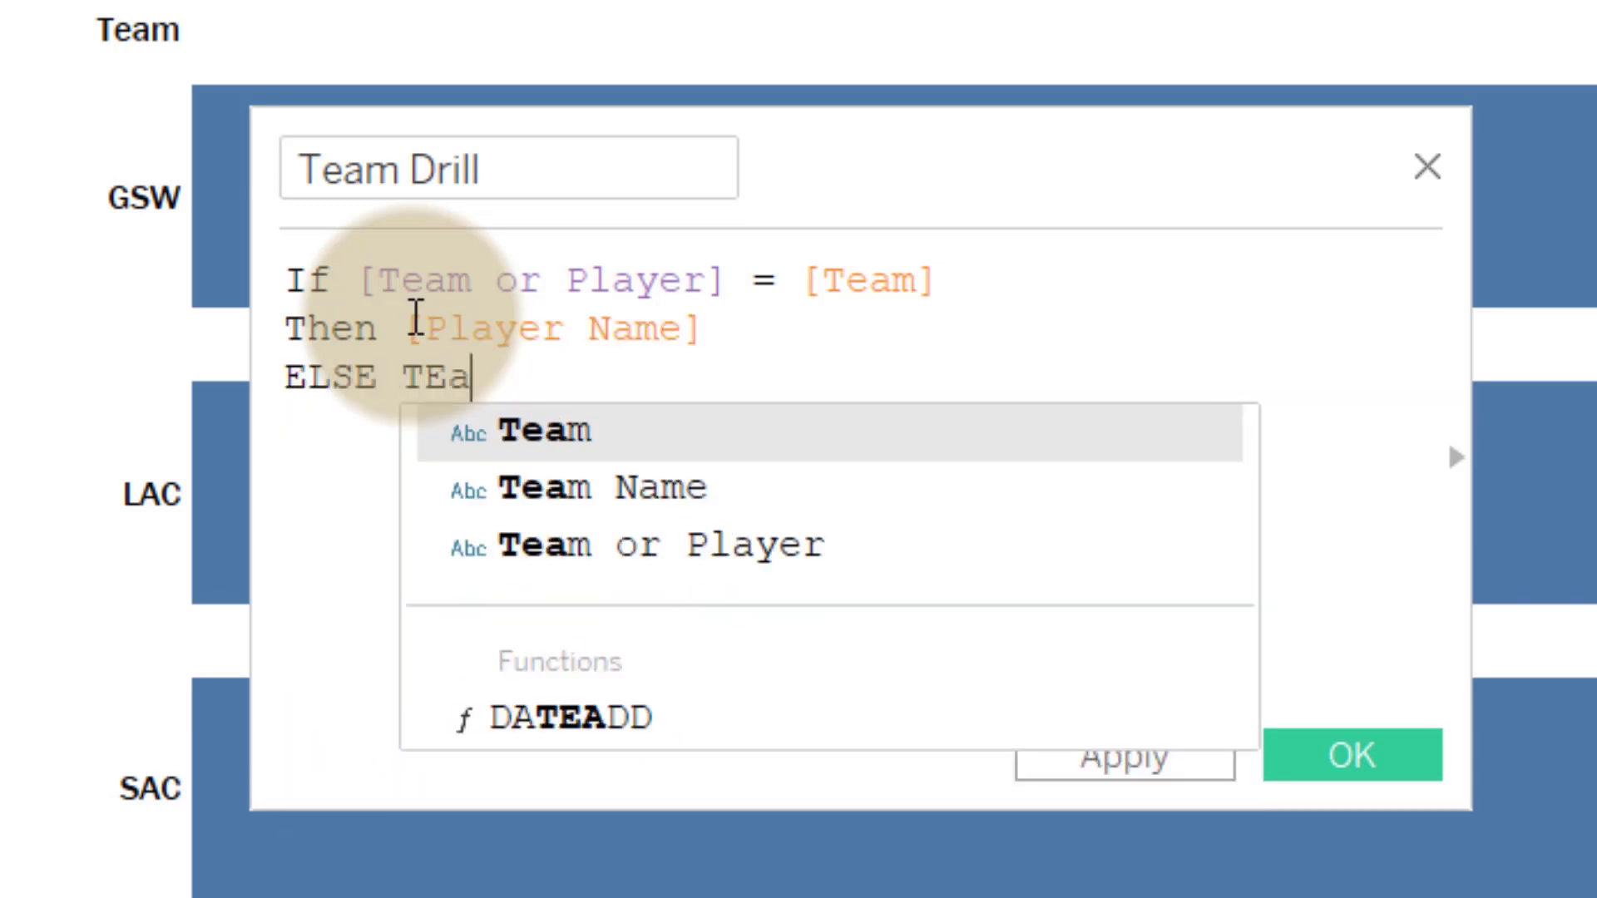
pyautogui.press('BackSpace')
pyautogui.press('BackSpace')
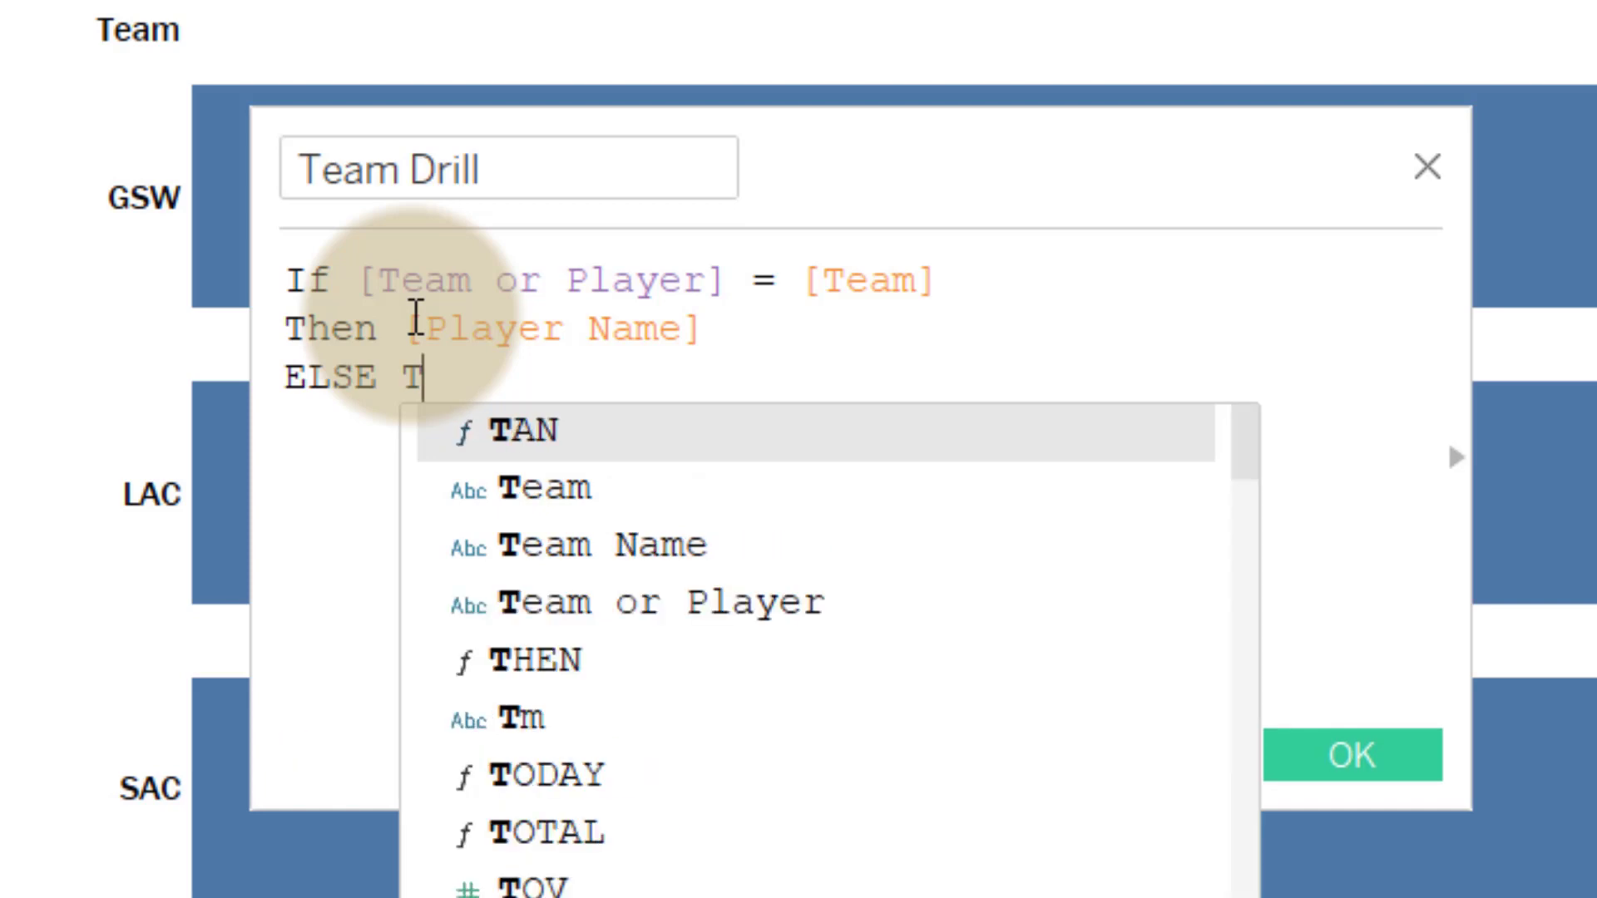
pyautogui.write('eam')
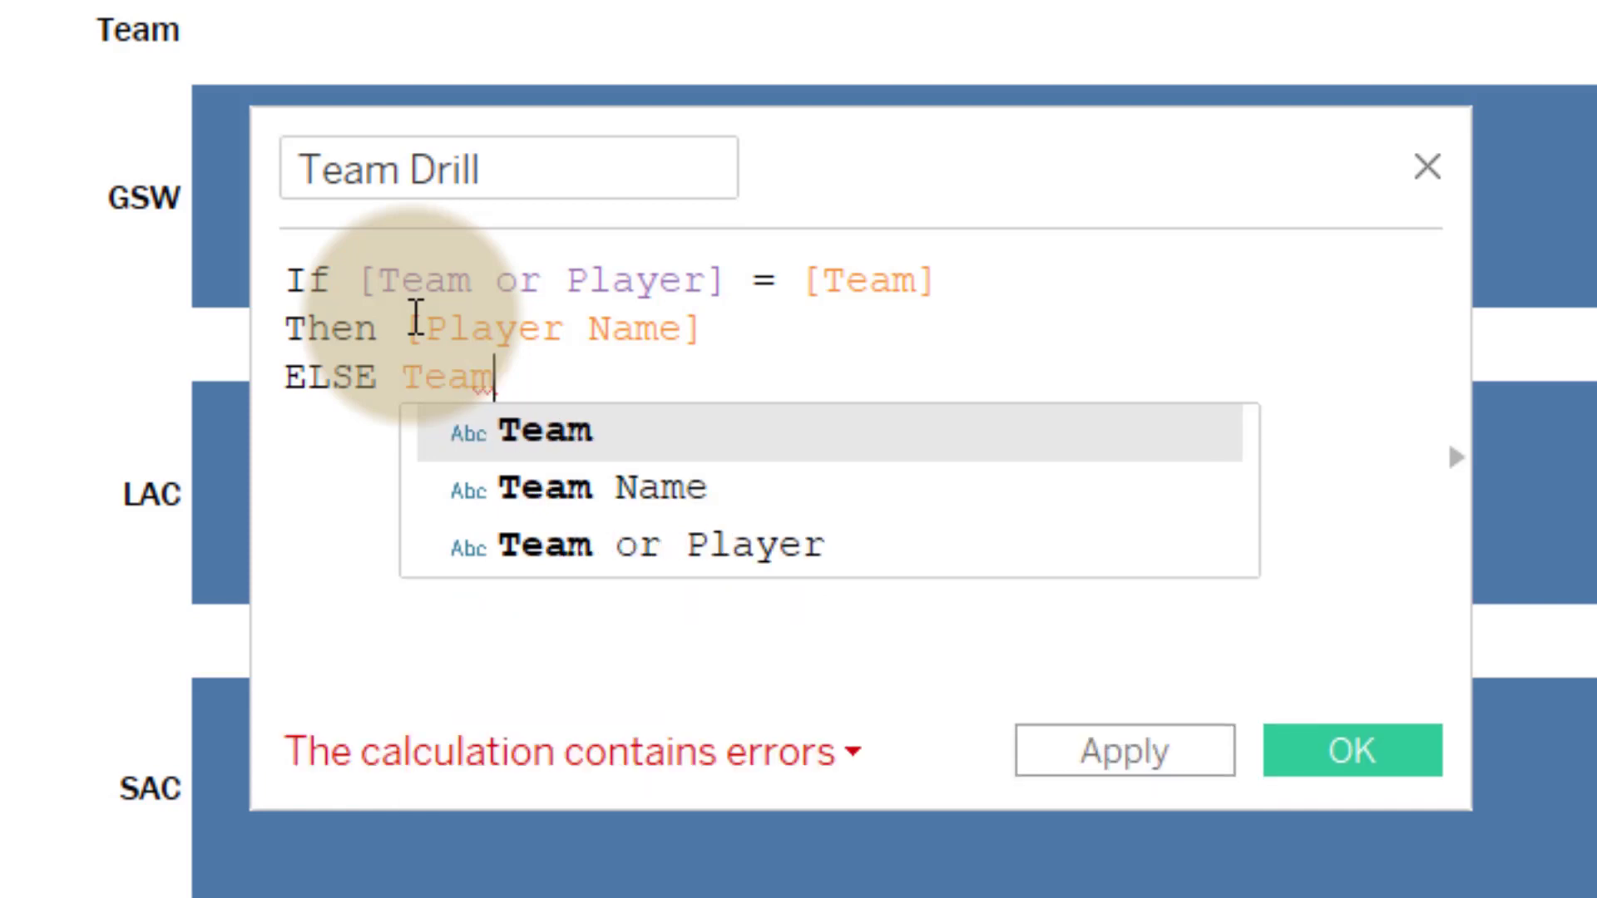
pyautogui.press('Return')
pyautogui.press('Return')
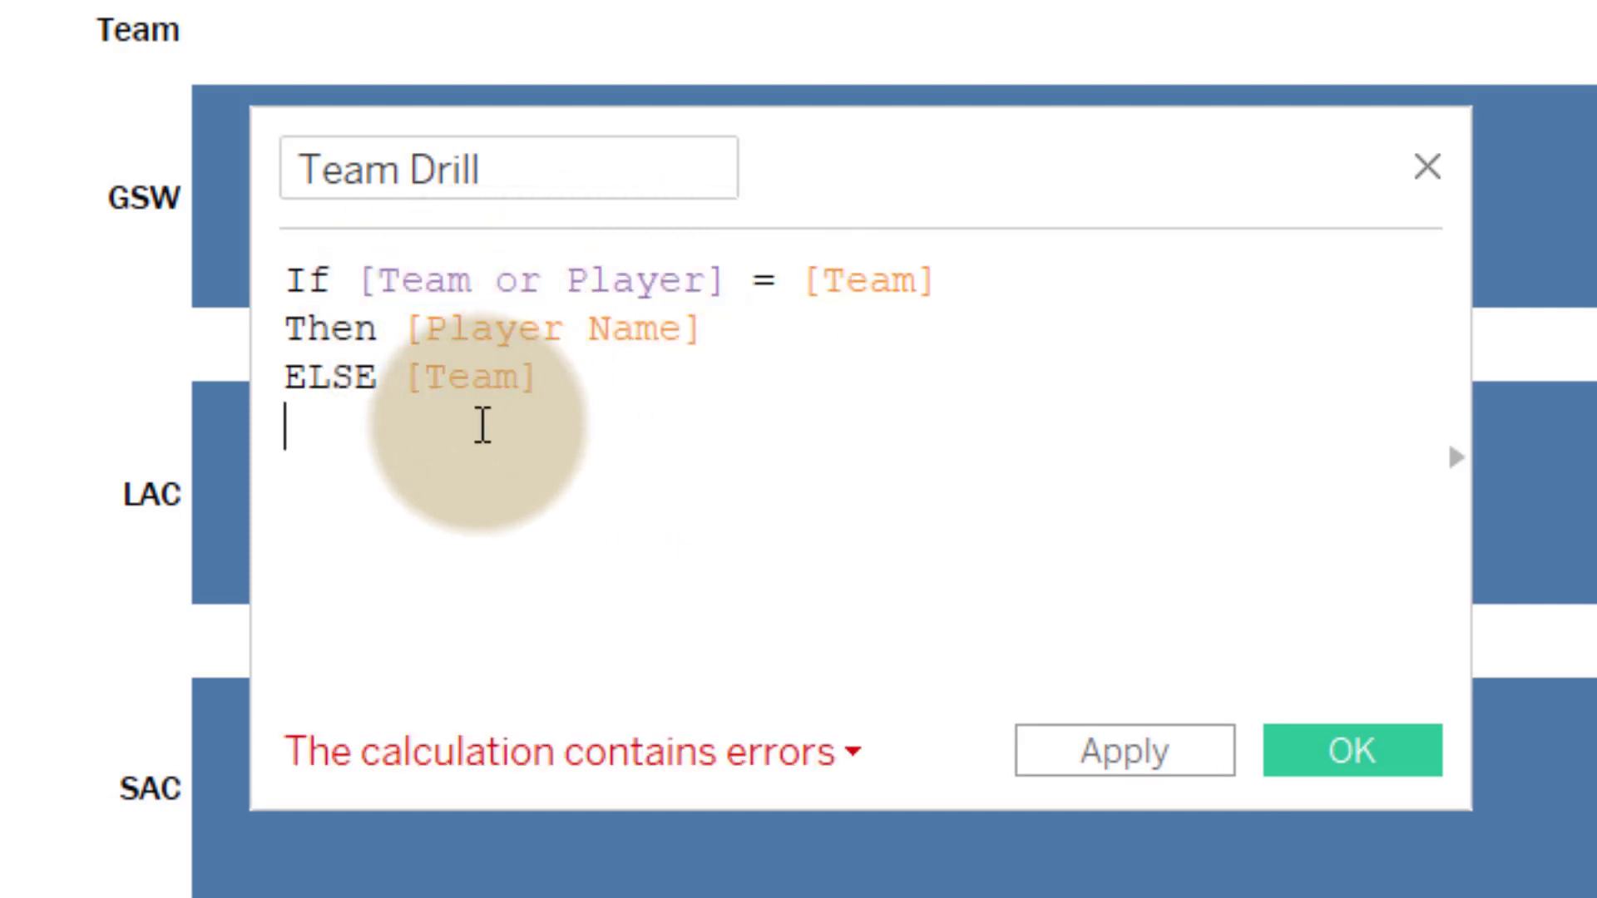
# Complete the Team Drill formula with END and save the calculated field
pyautogui.write('END')
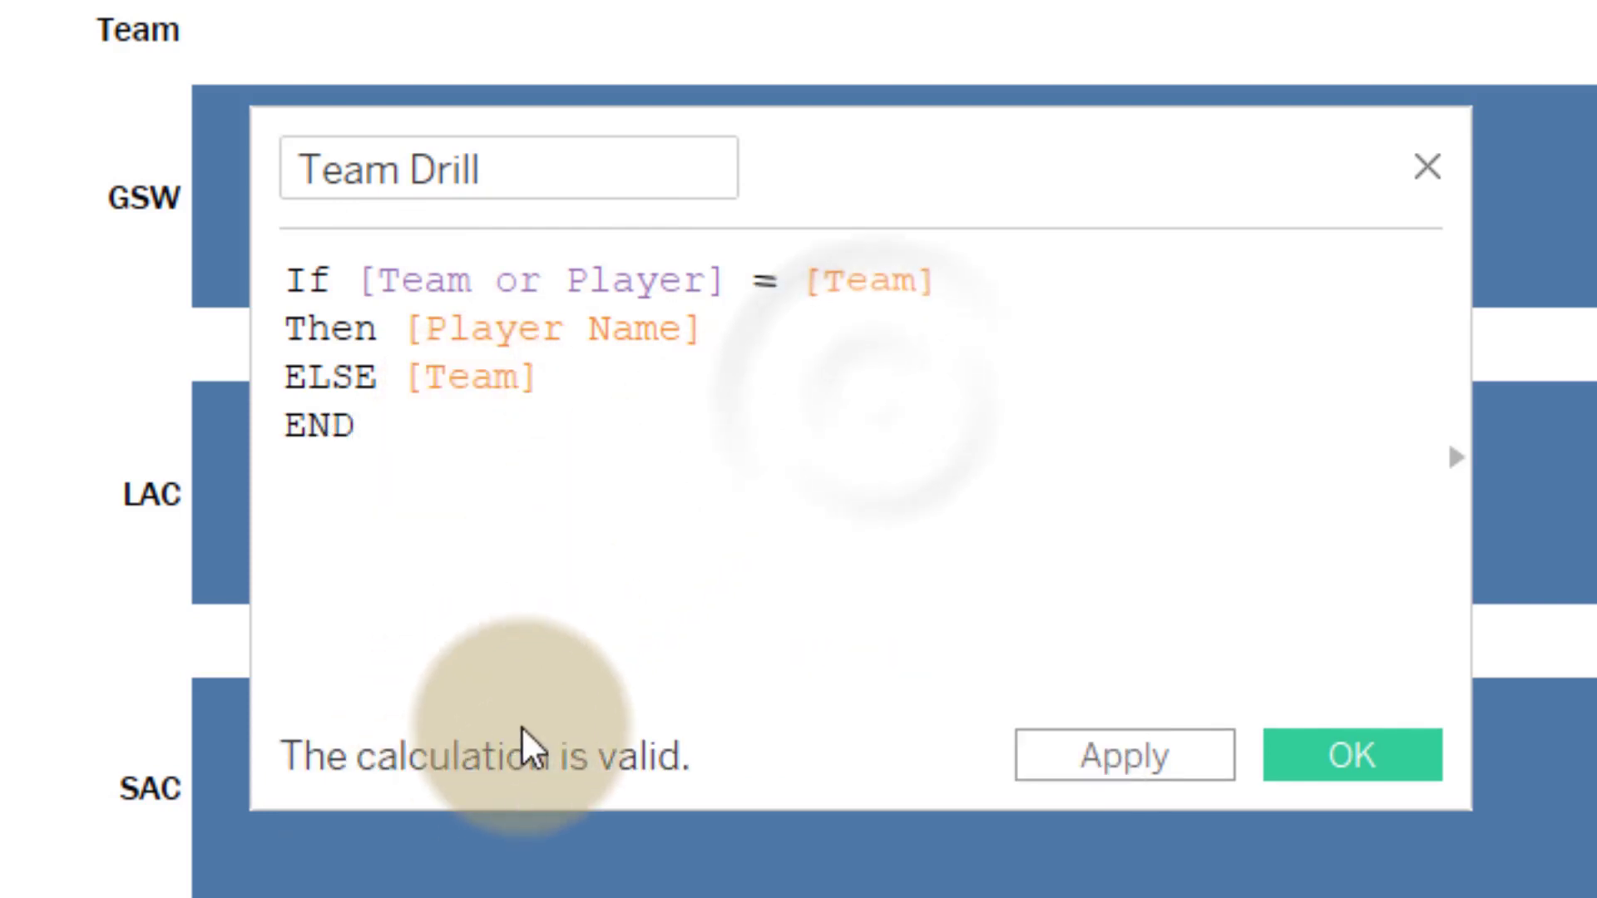
pyautogui.moveTo(921, 164); pyautogui.dragTo(1166, 228)
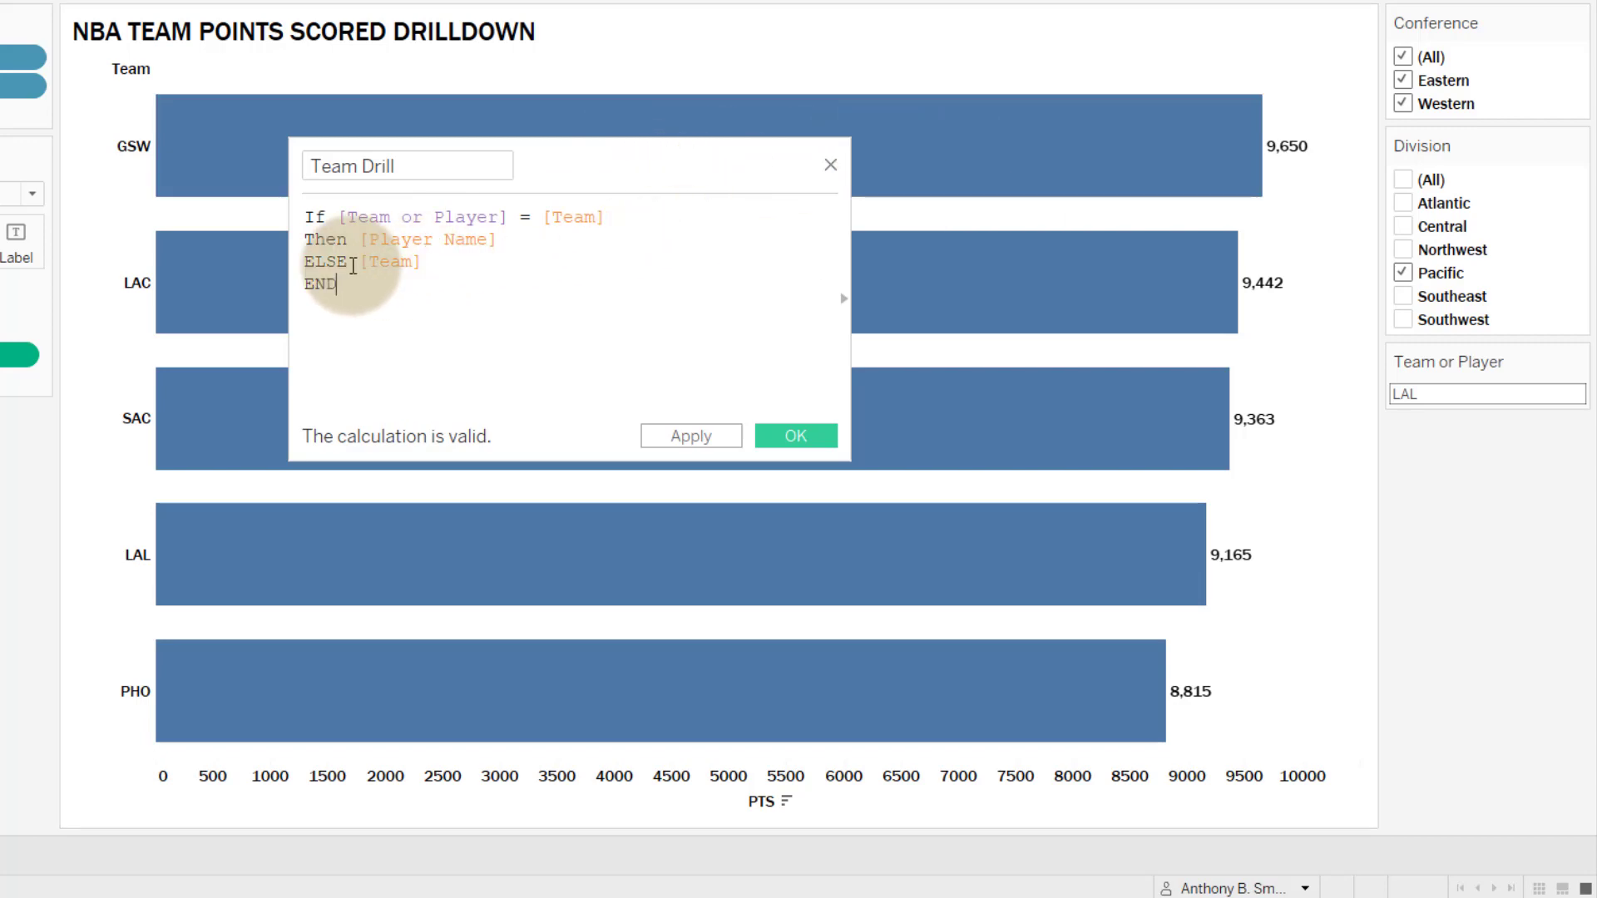
pyautogui.click(804, 438)
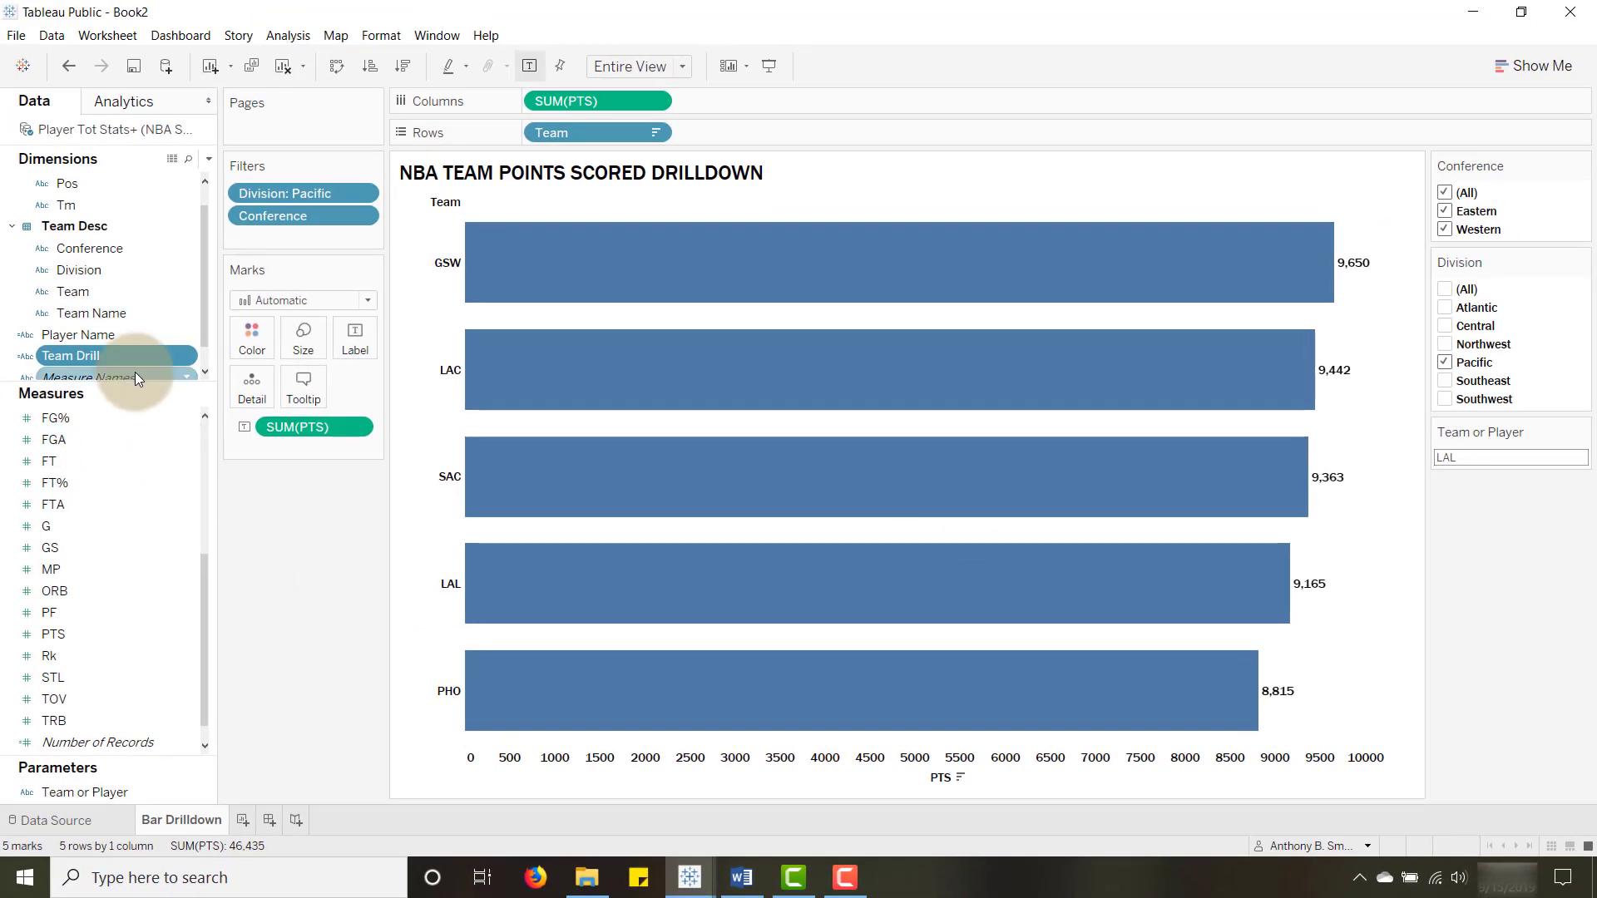
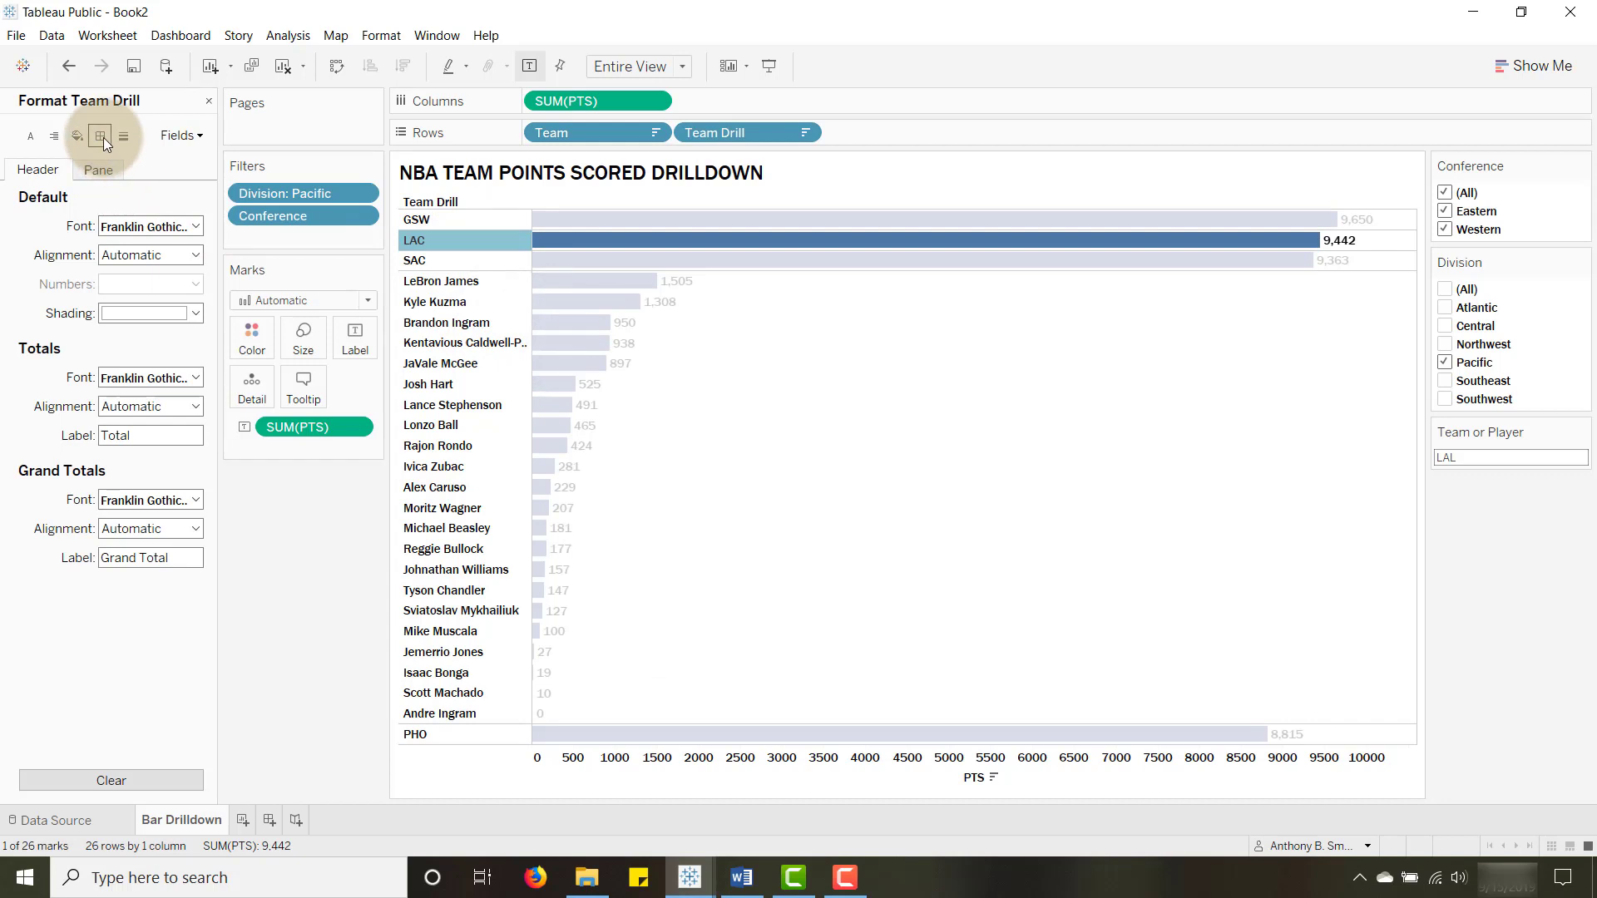
# Set the sheet's column divider pane border to None in the border formatting
pyautogui.click(101, 136)
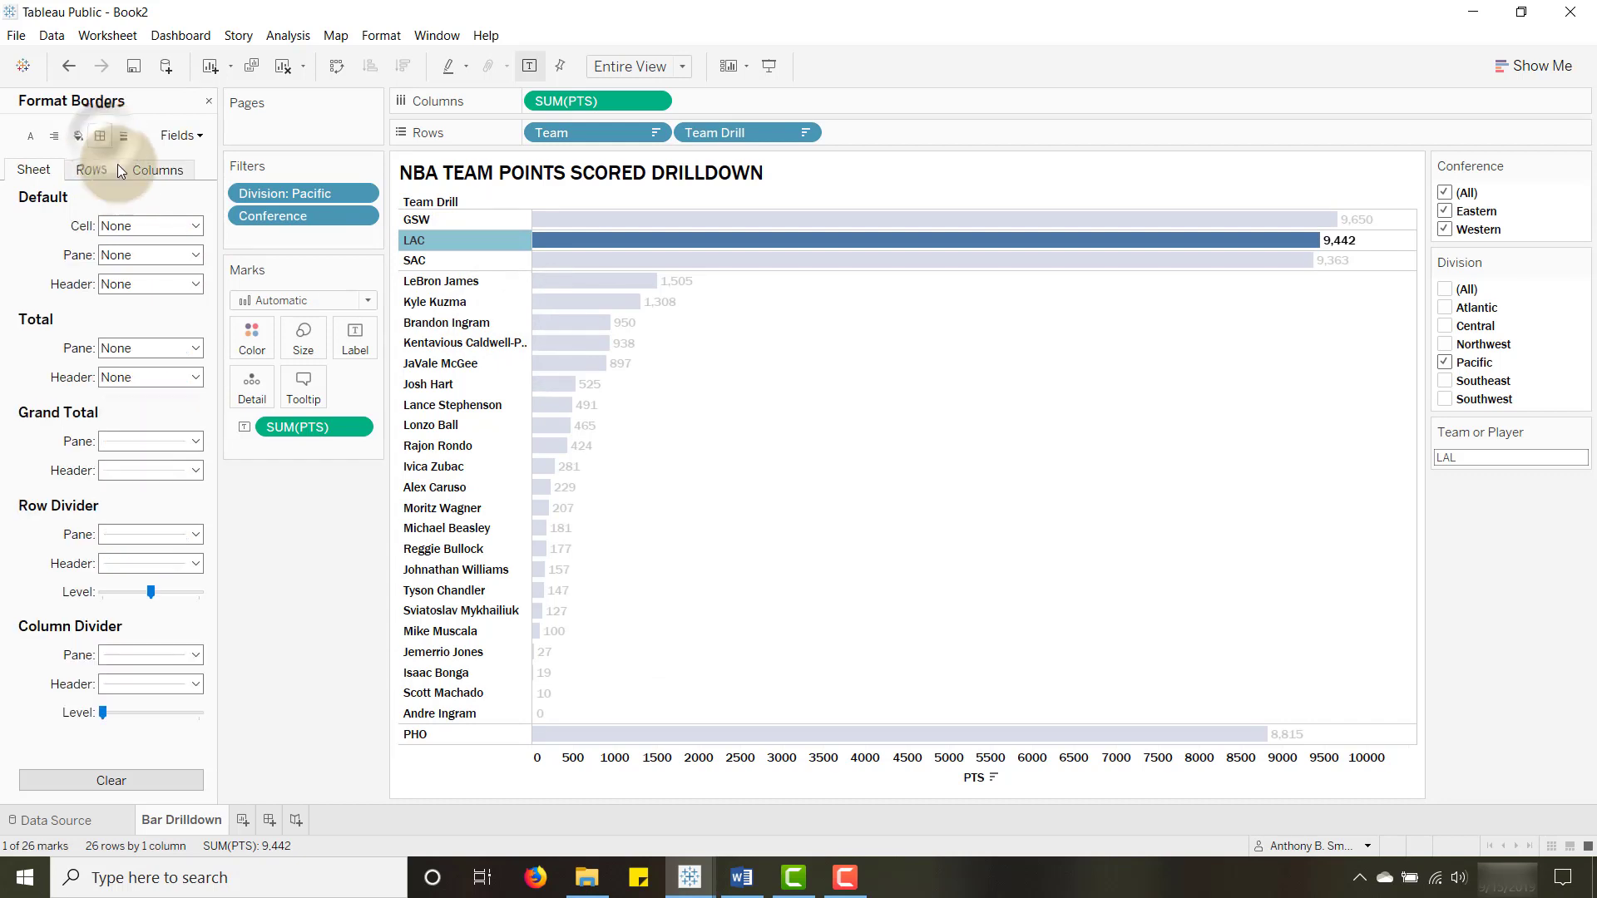
pyautogui.click(197, 658)
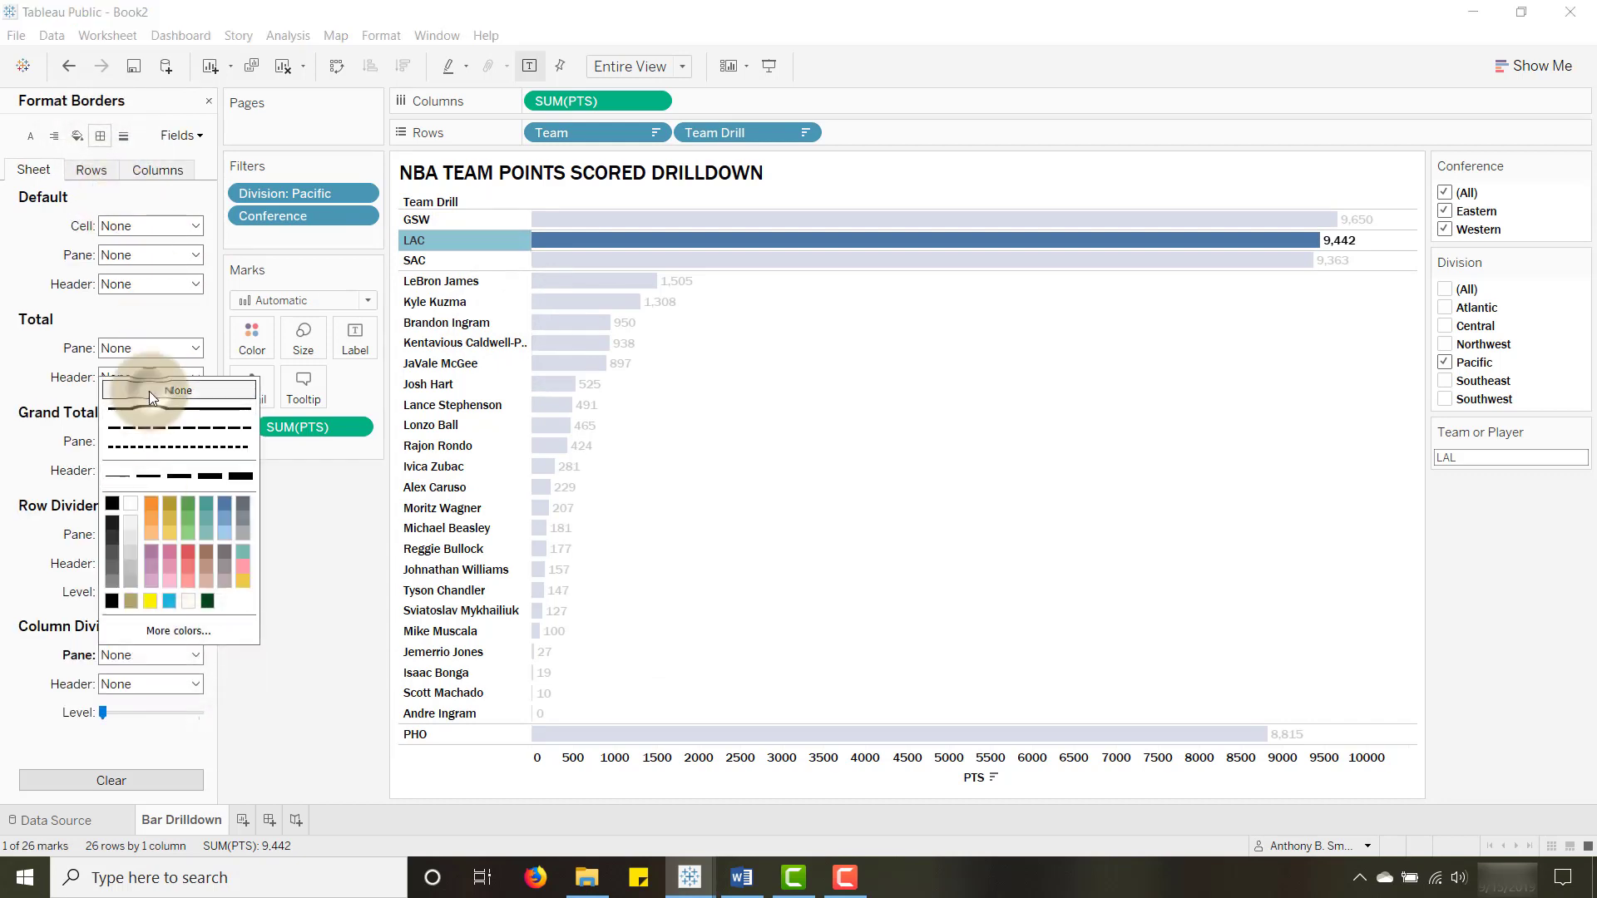
pyautogui.click(304, 640)
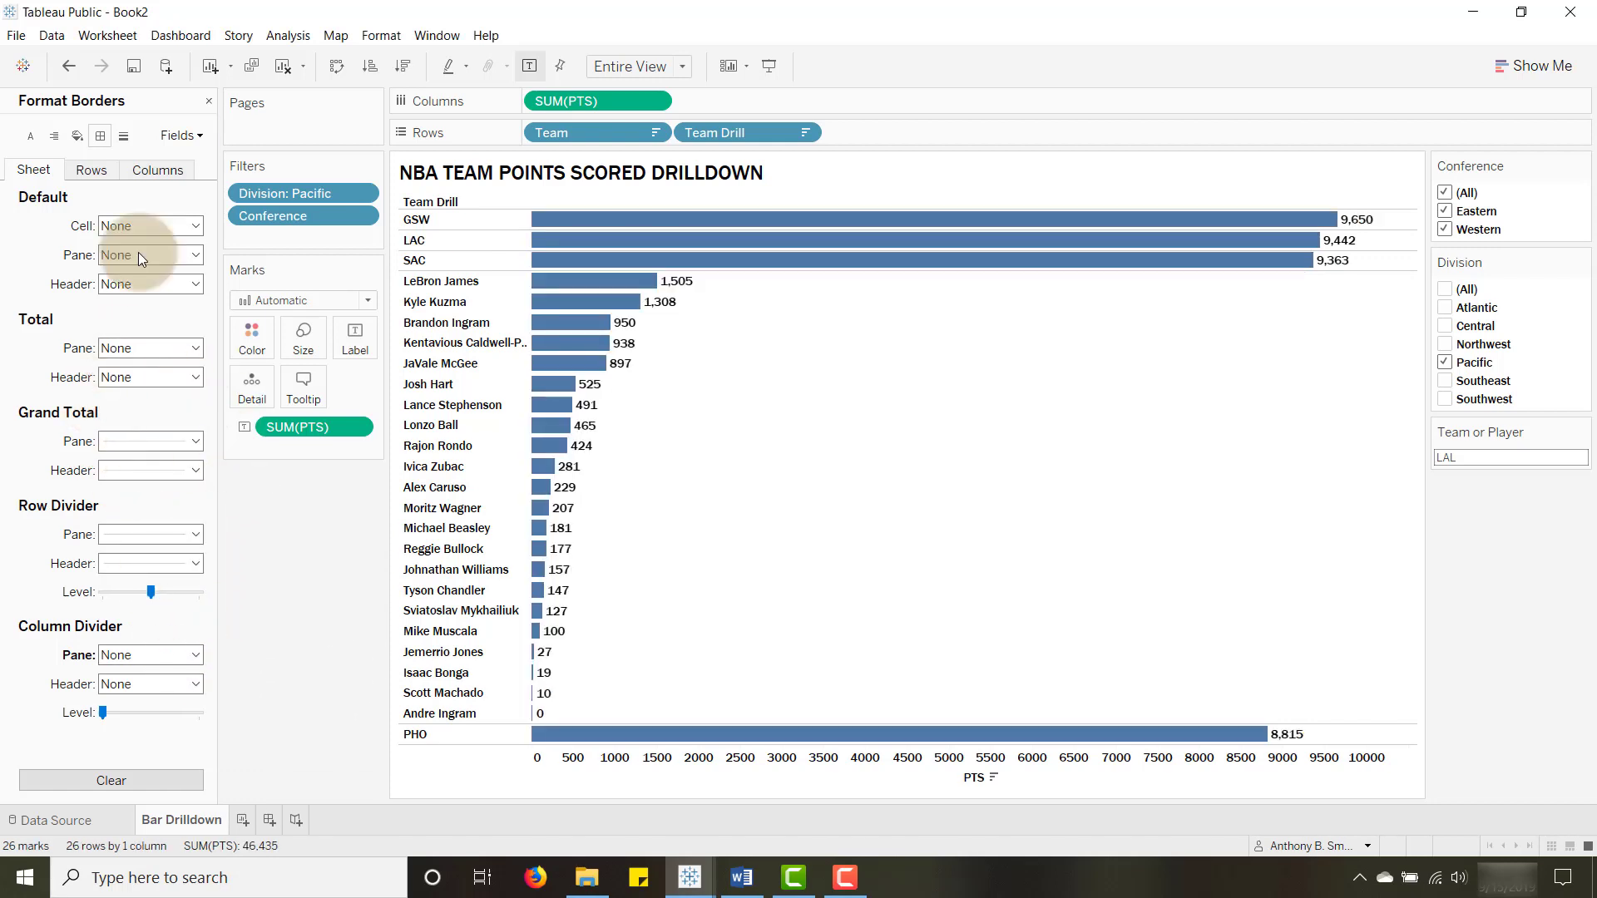
# Set the row divider pane border to None and close the border formatting
pyautogui.click(103, 173)
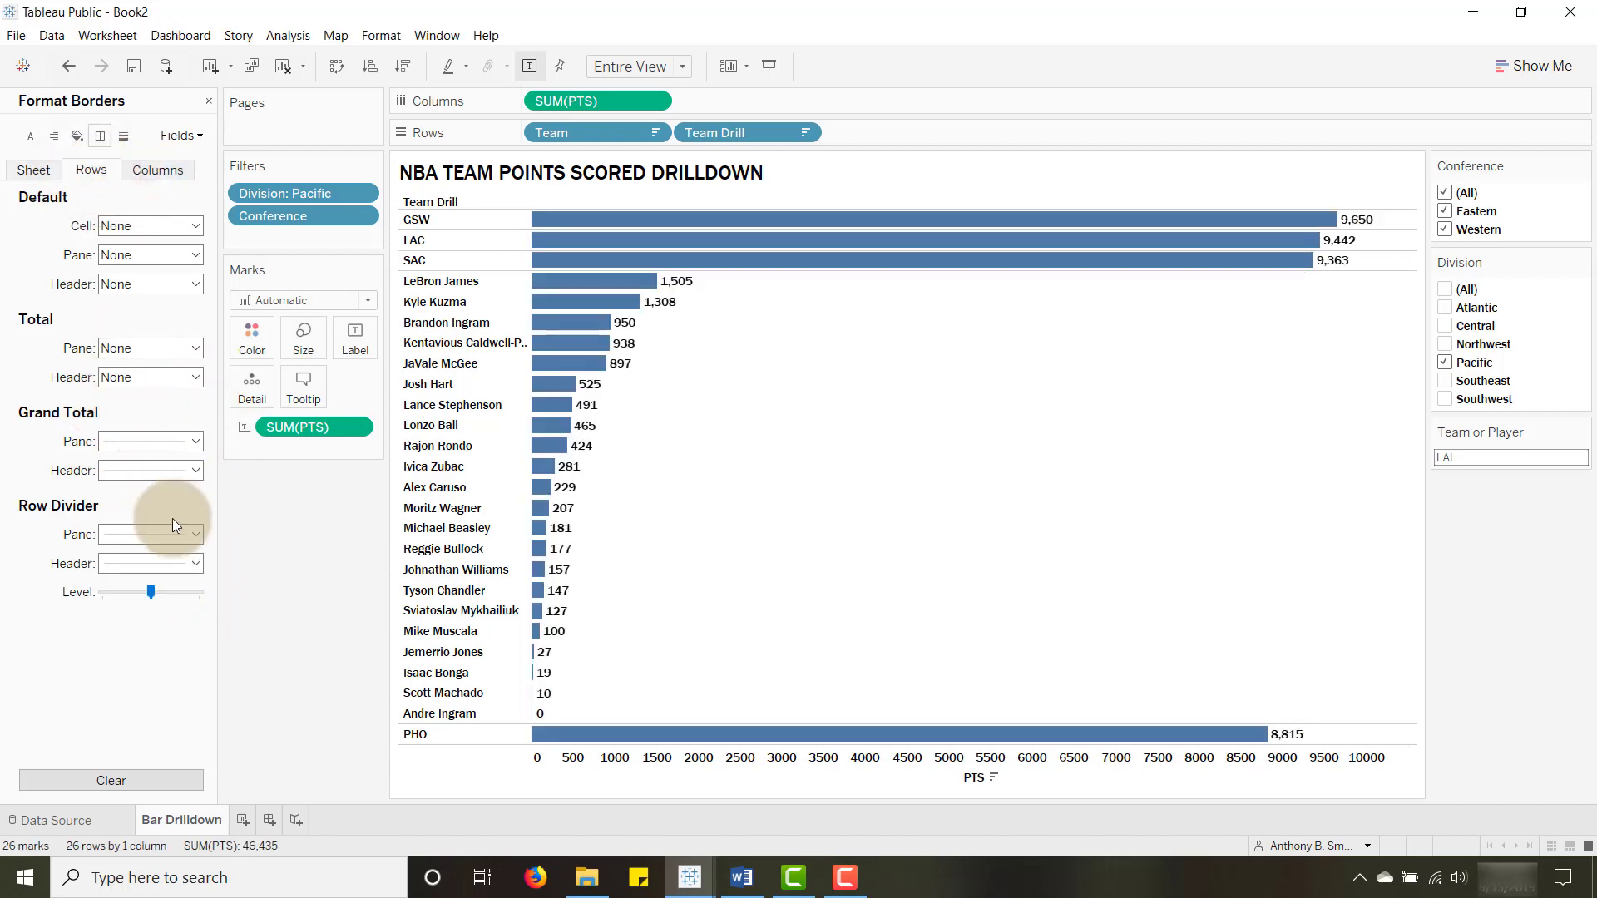
pyautogui.click(196, 535)
pyautogui.click(163, 557)
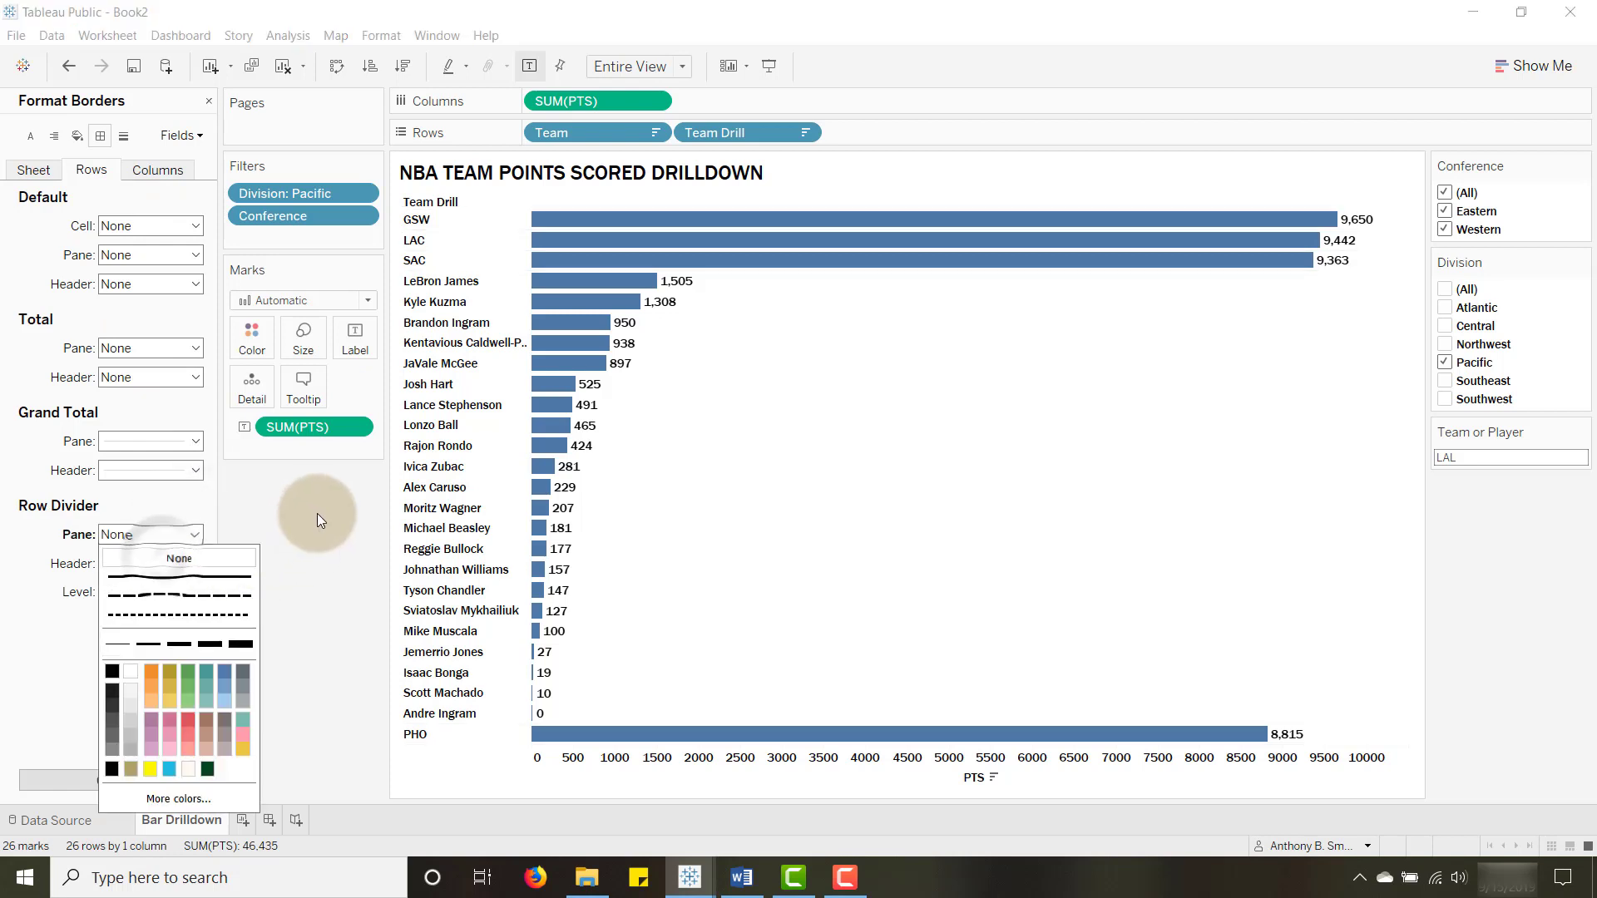
pyautogui.click(317, 512)
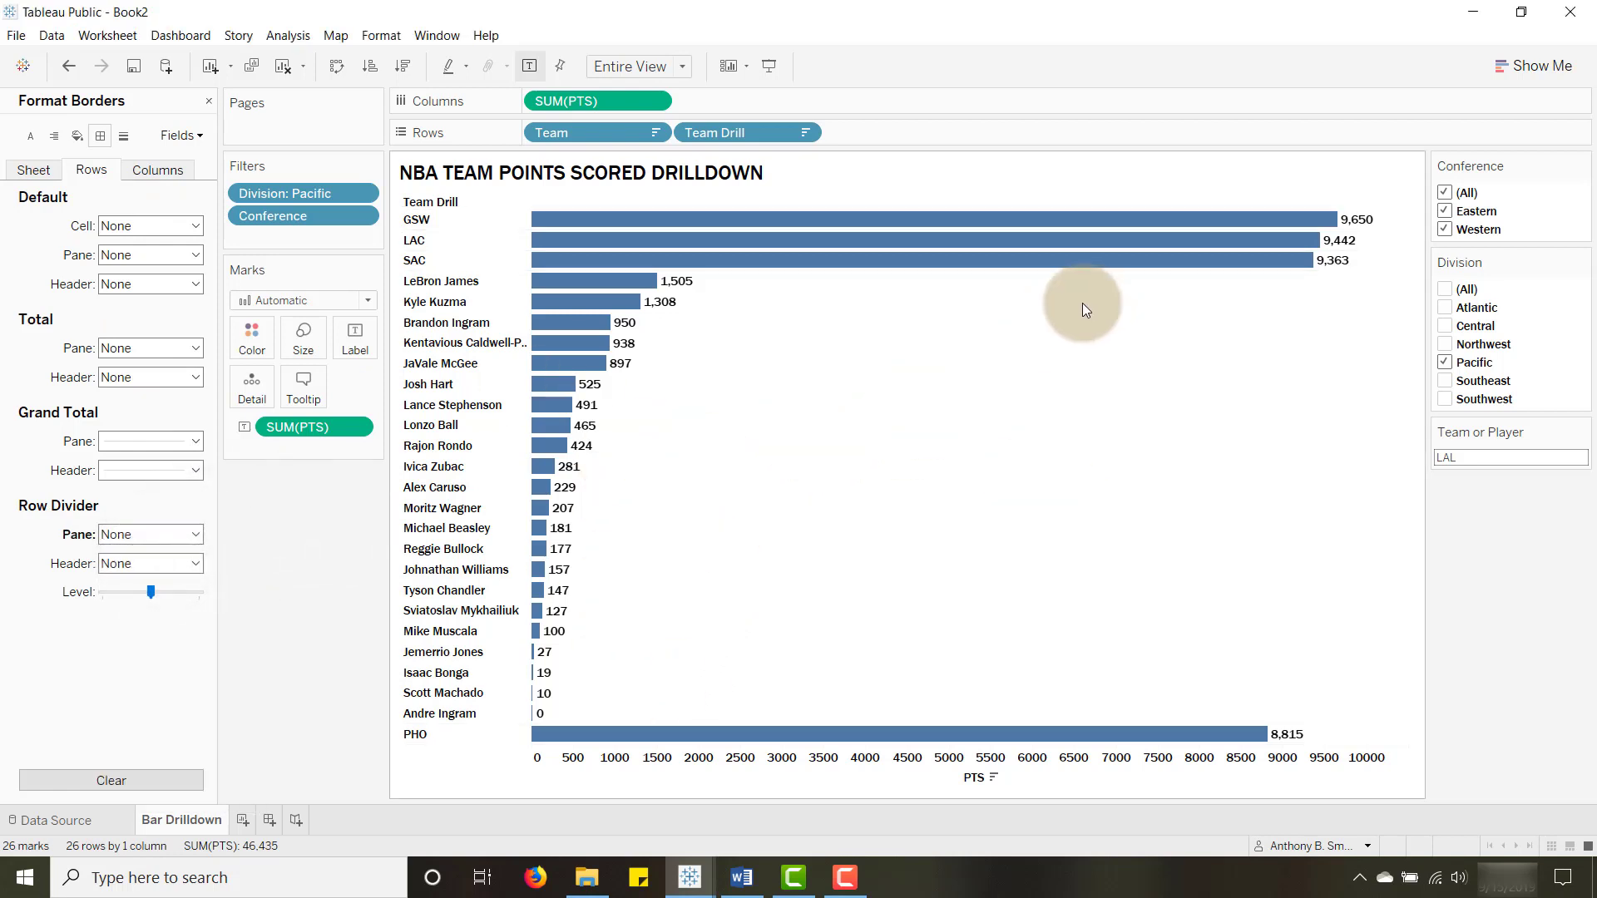
pyautogui.click(208, 103)
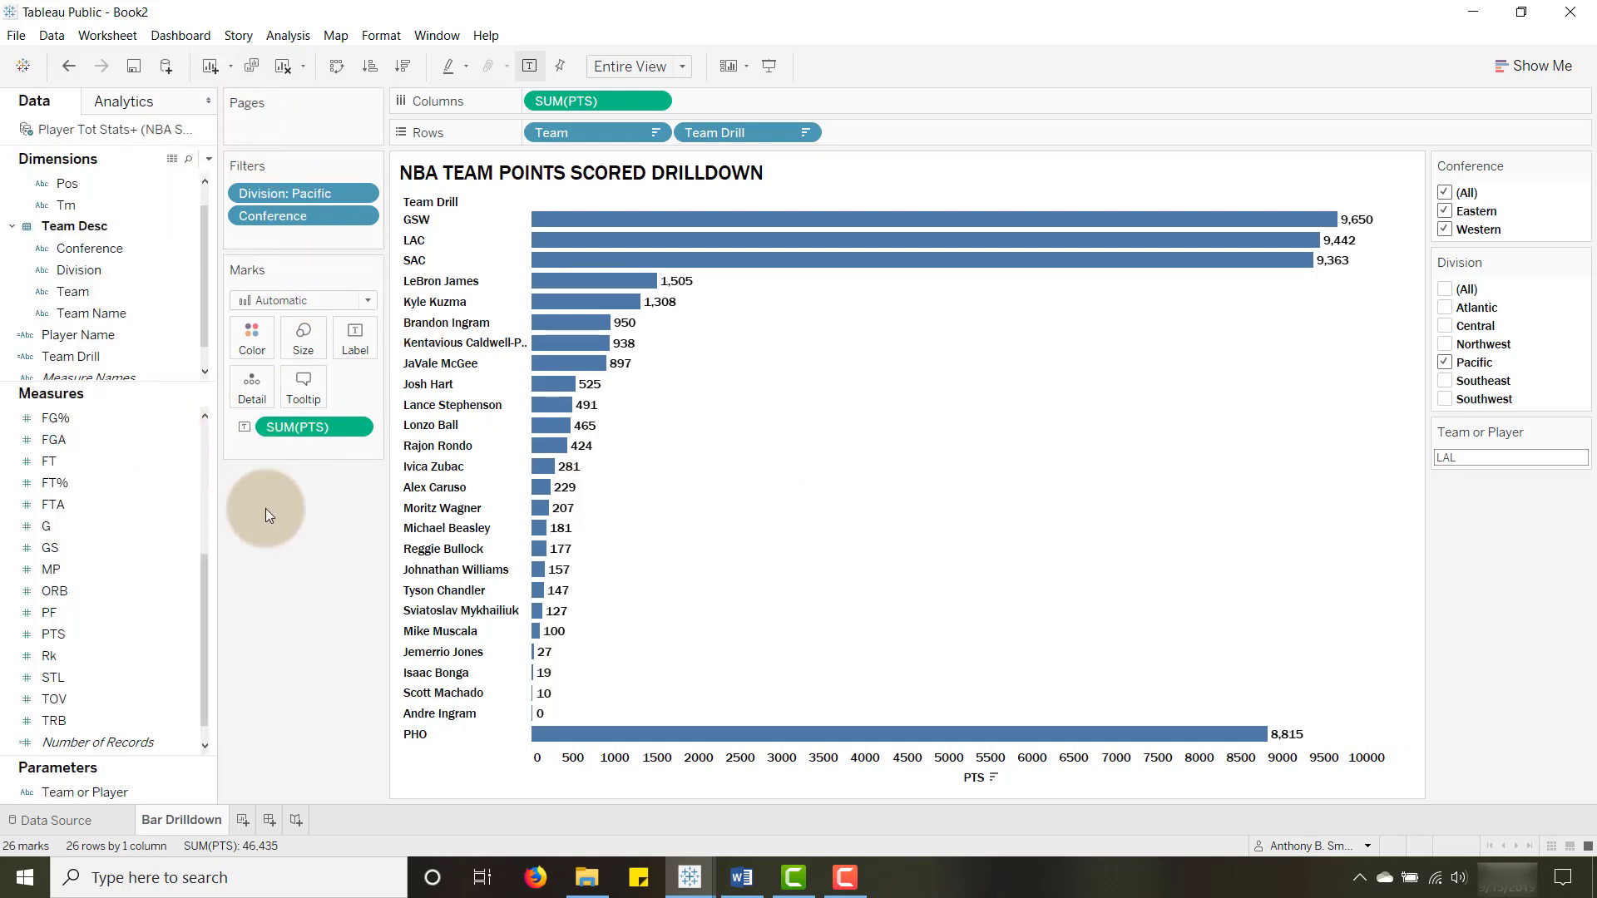
# Create another calculated field and name it Color TF
pyautogui.click(209, 158)
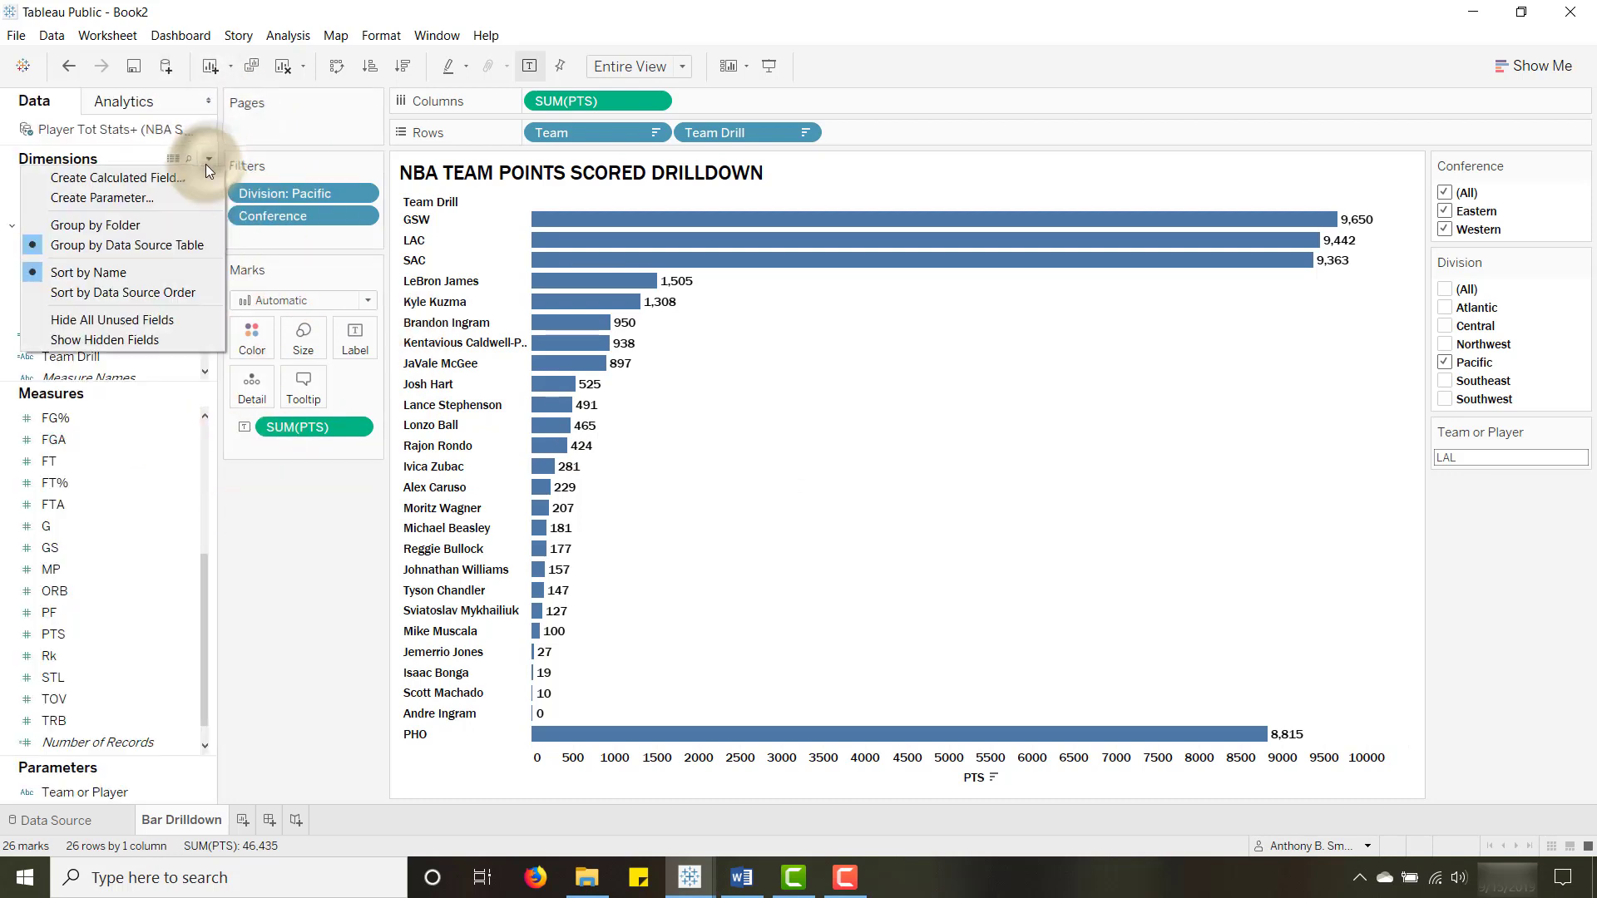
pyautogui.click(166, 180)
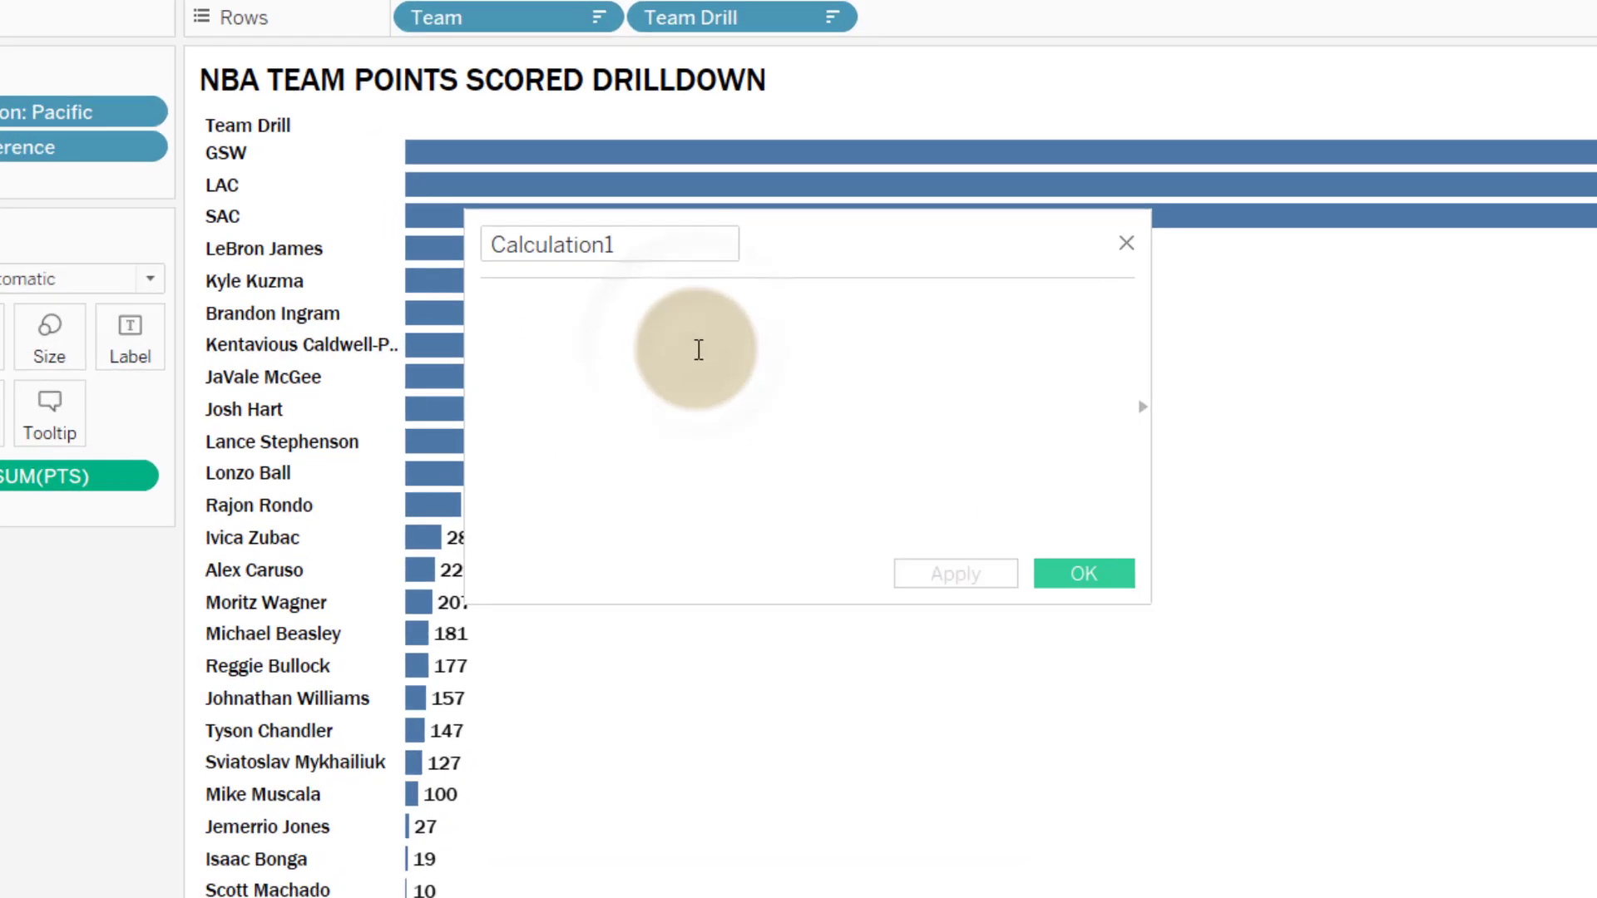
pyautogui.click(699, 350)
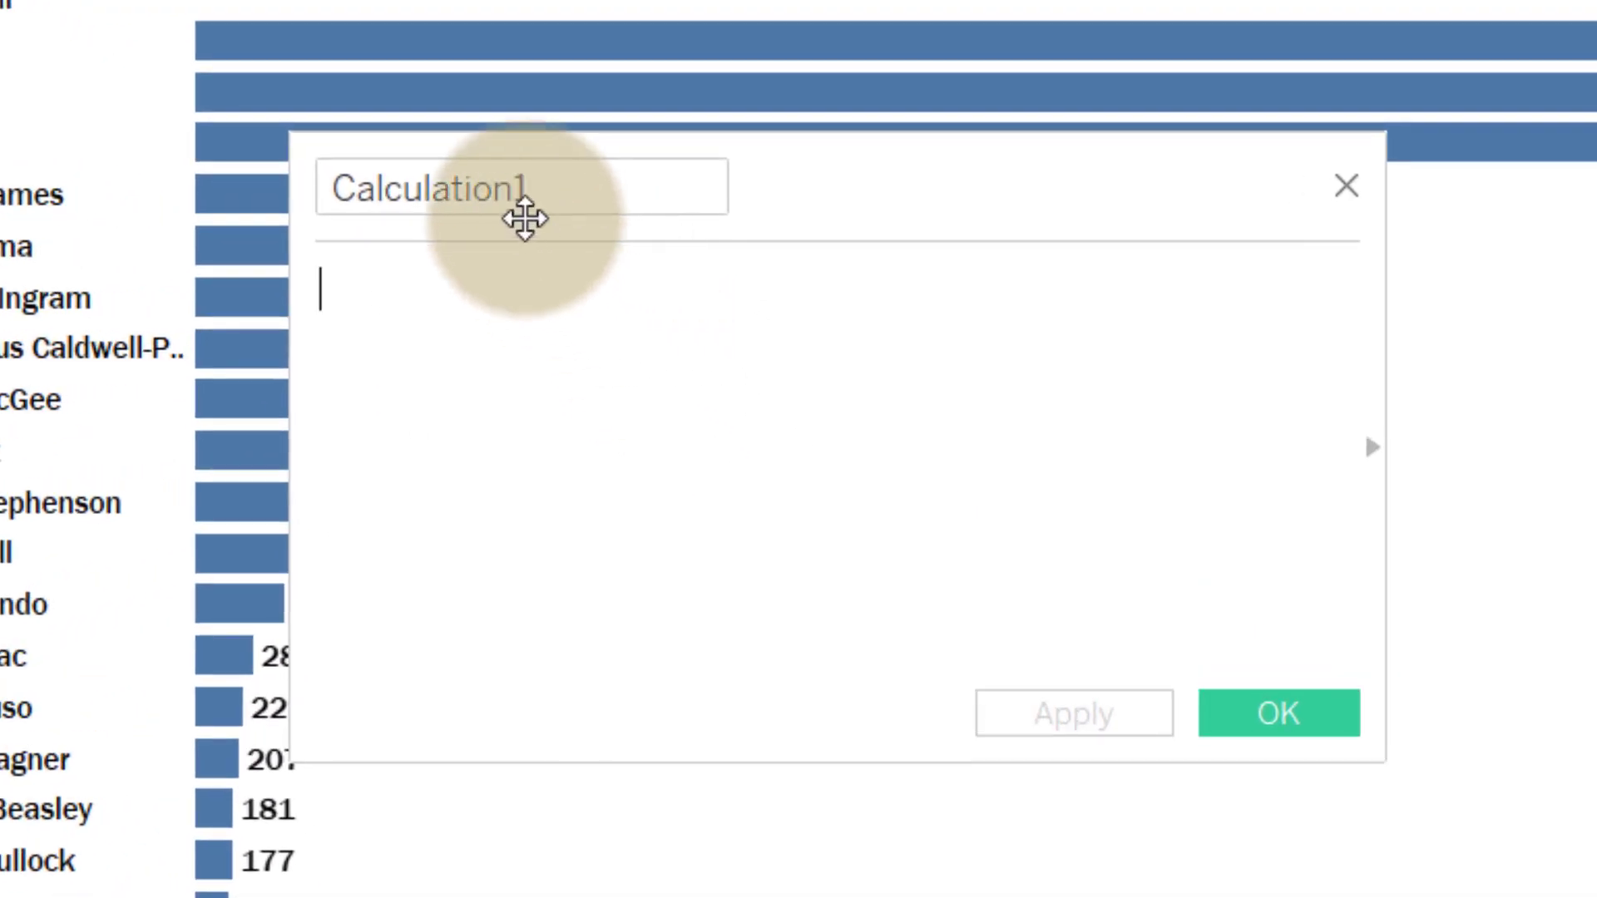
pyautogui.moveTo(541, 204); pyautogui.dragTo(328, 193)
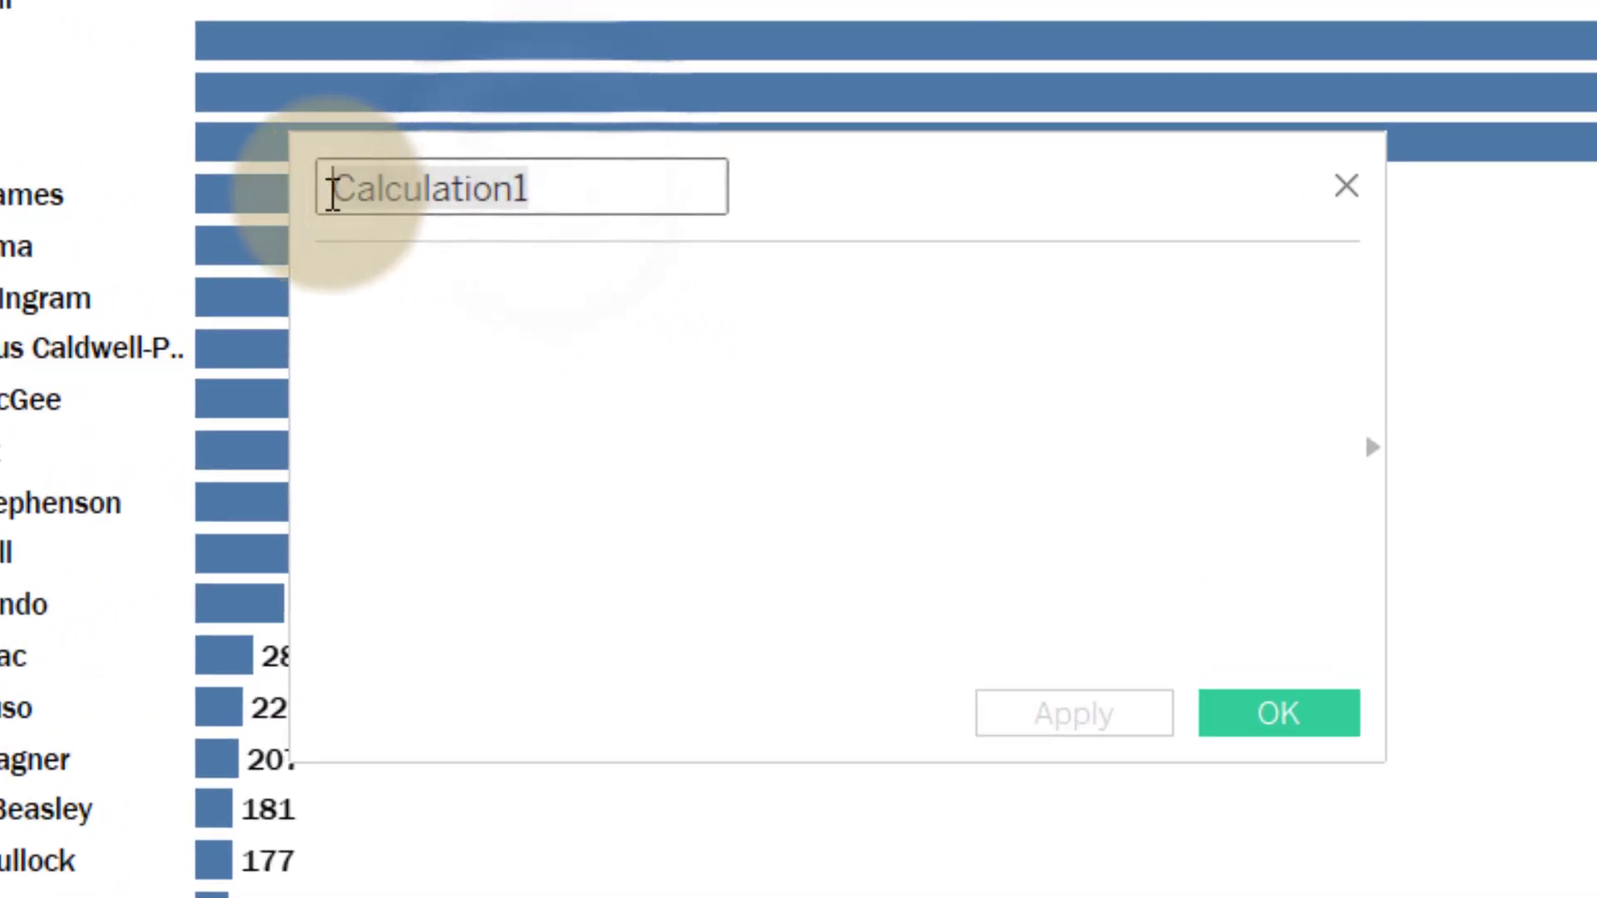
pyautogui.write('Color TF')
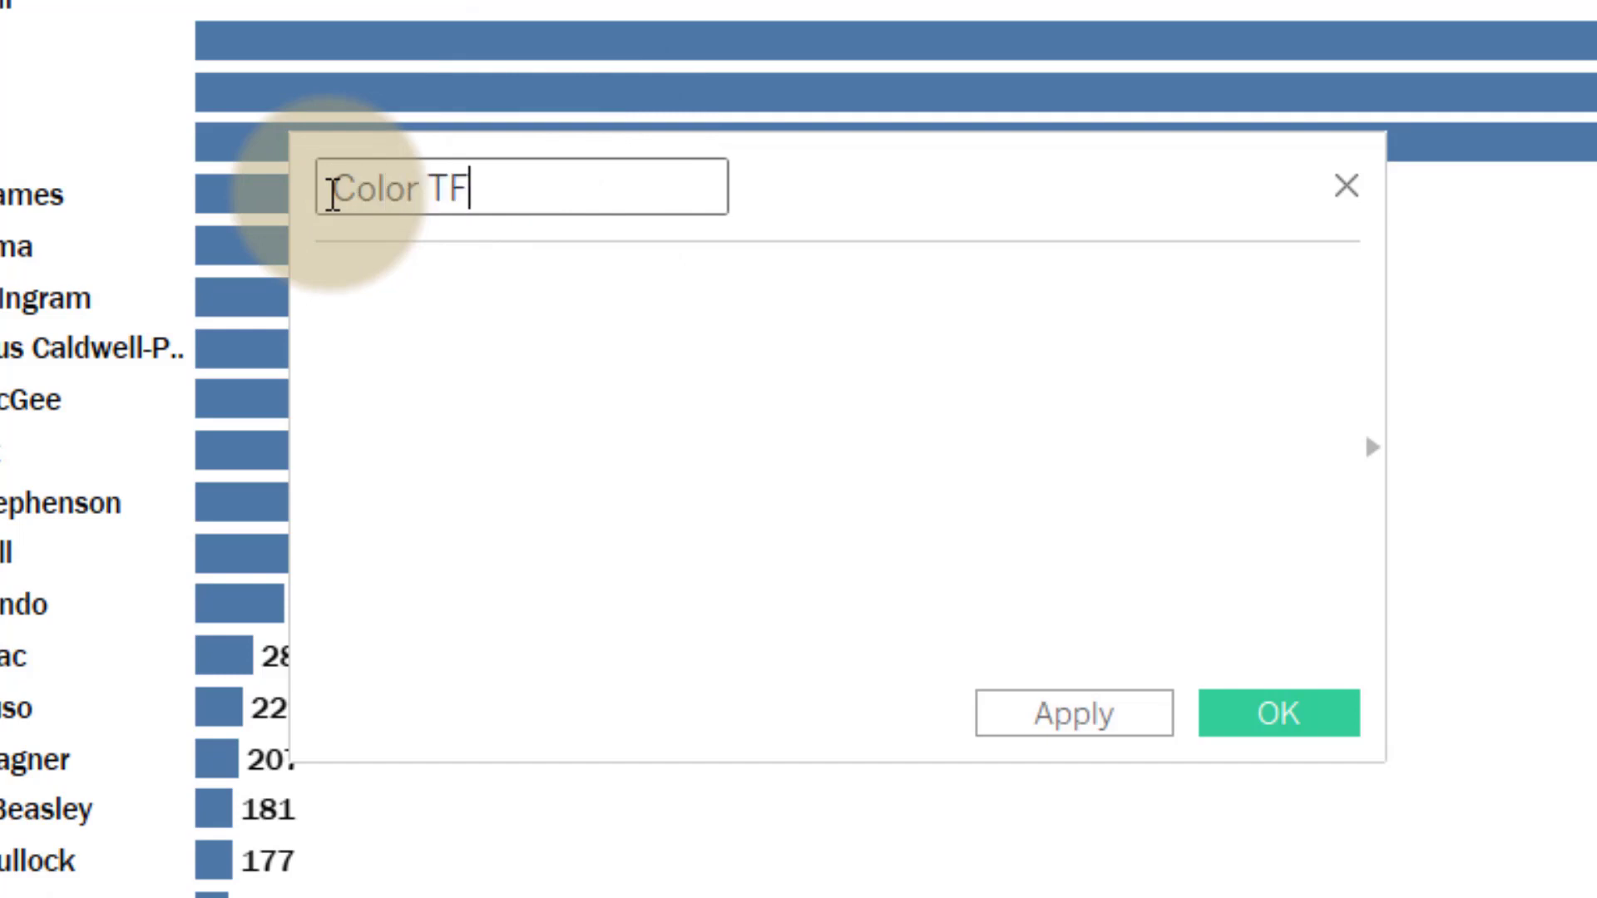
# Enter the formula [Team or Player] = Team for Color TF and save the calculated field
pyautogui.click(402, 327)
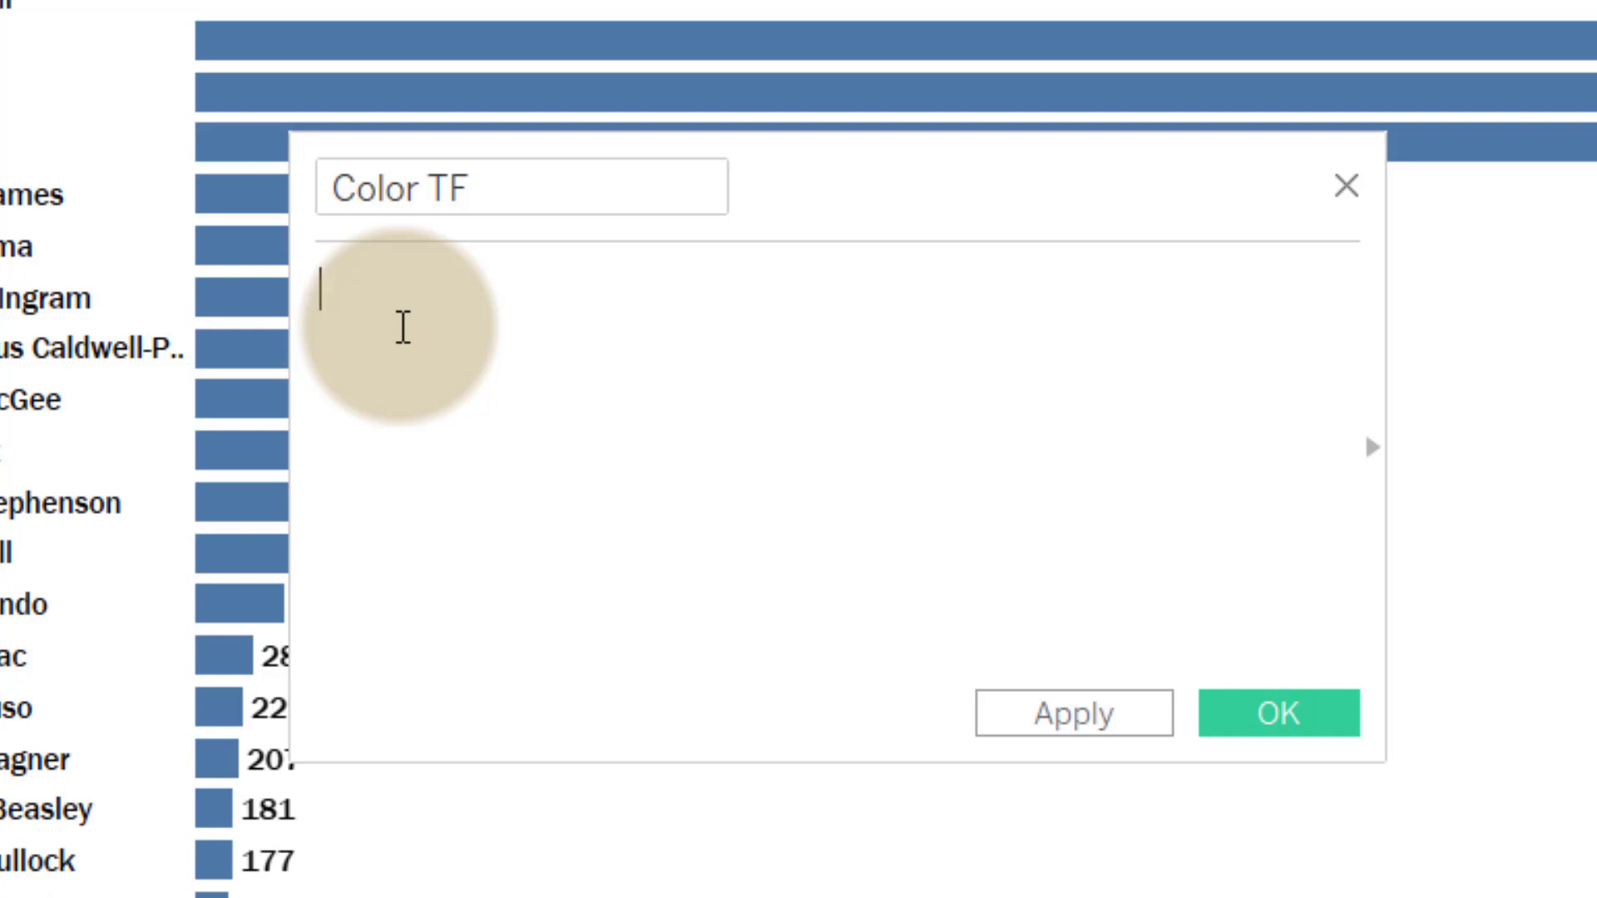
pyautogui.write('Team')
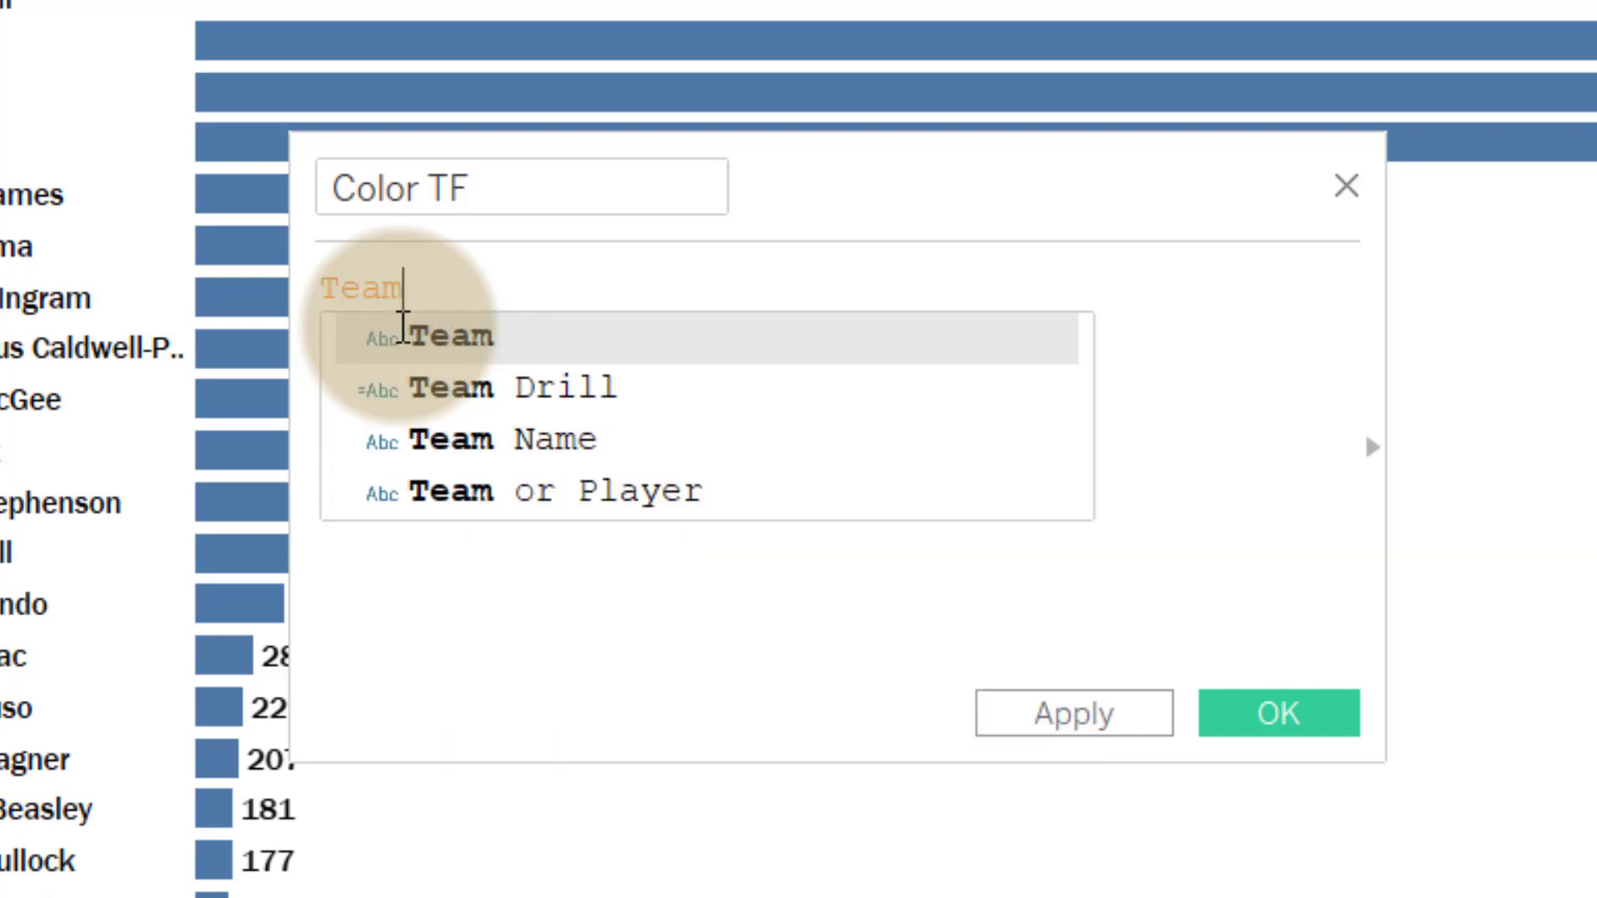
pyautogui.press('Down')
pyautogui.press('Down')
pyautogui.press('Return')
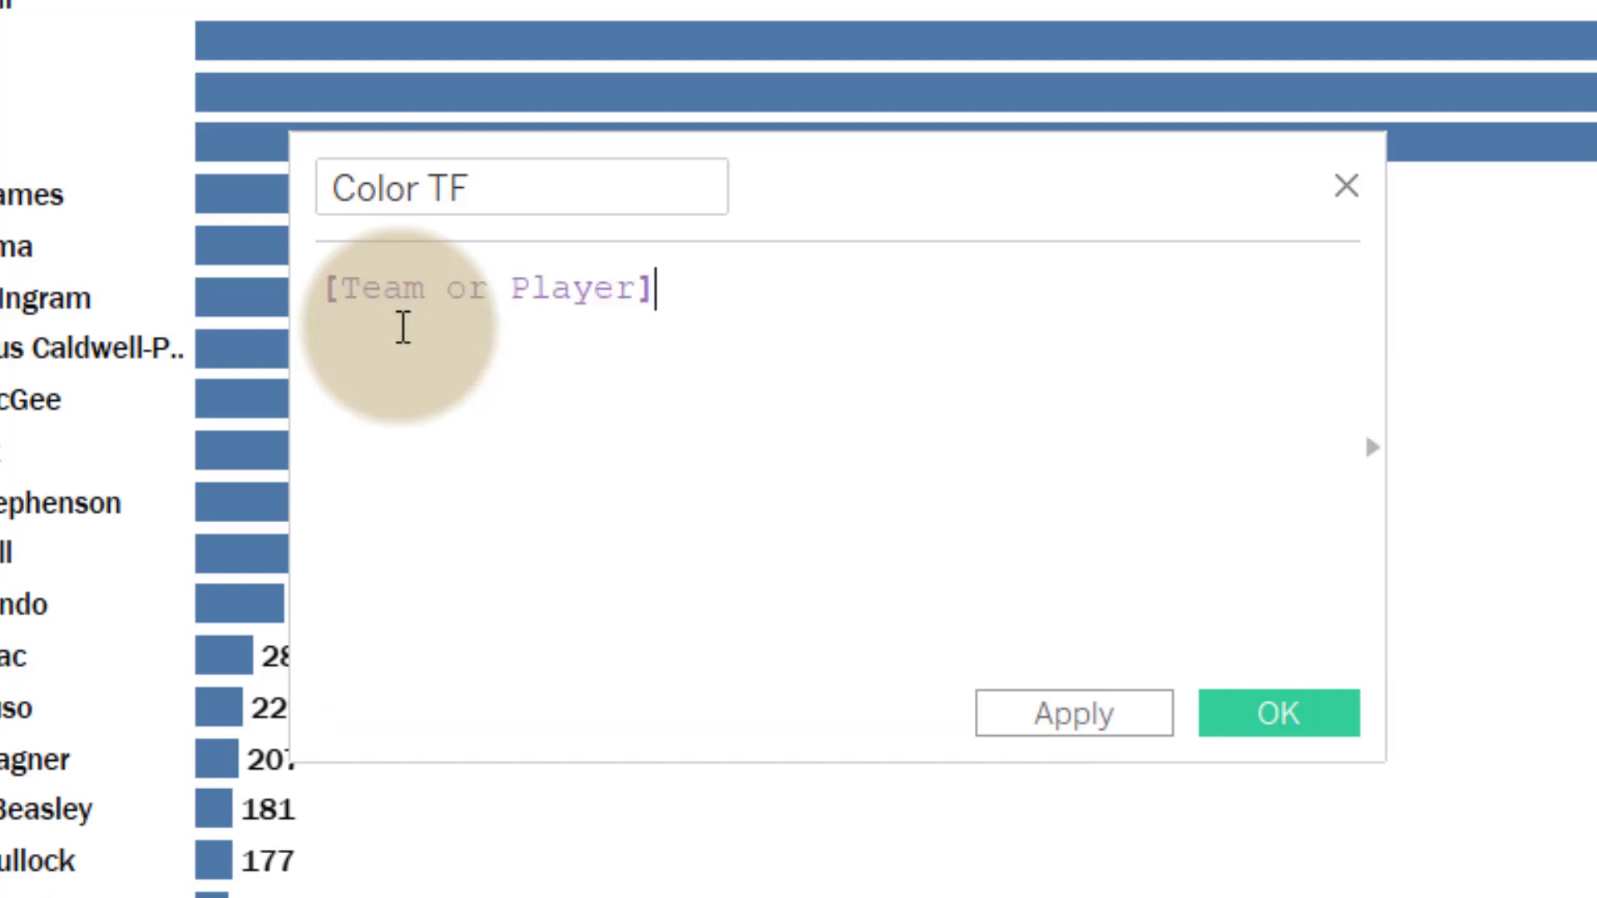
pyautogui.write('= Team')
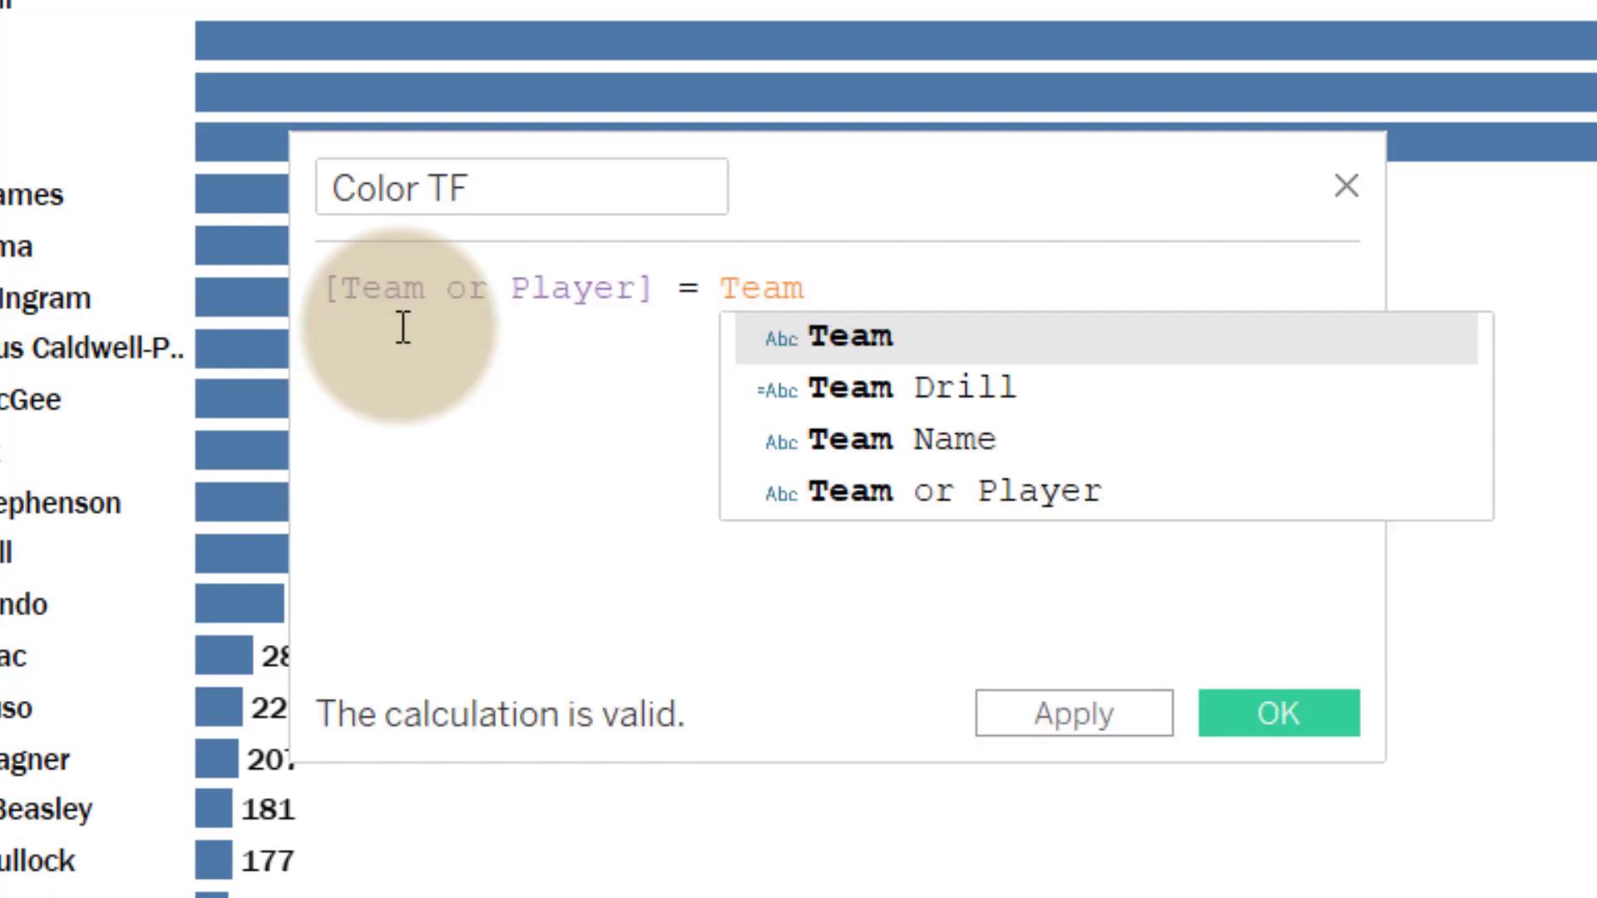
pyautogui.press('Escape')
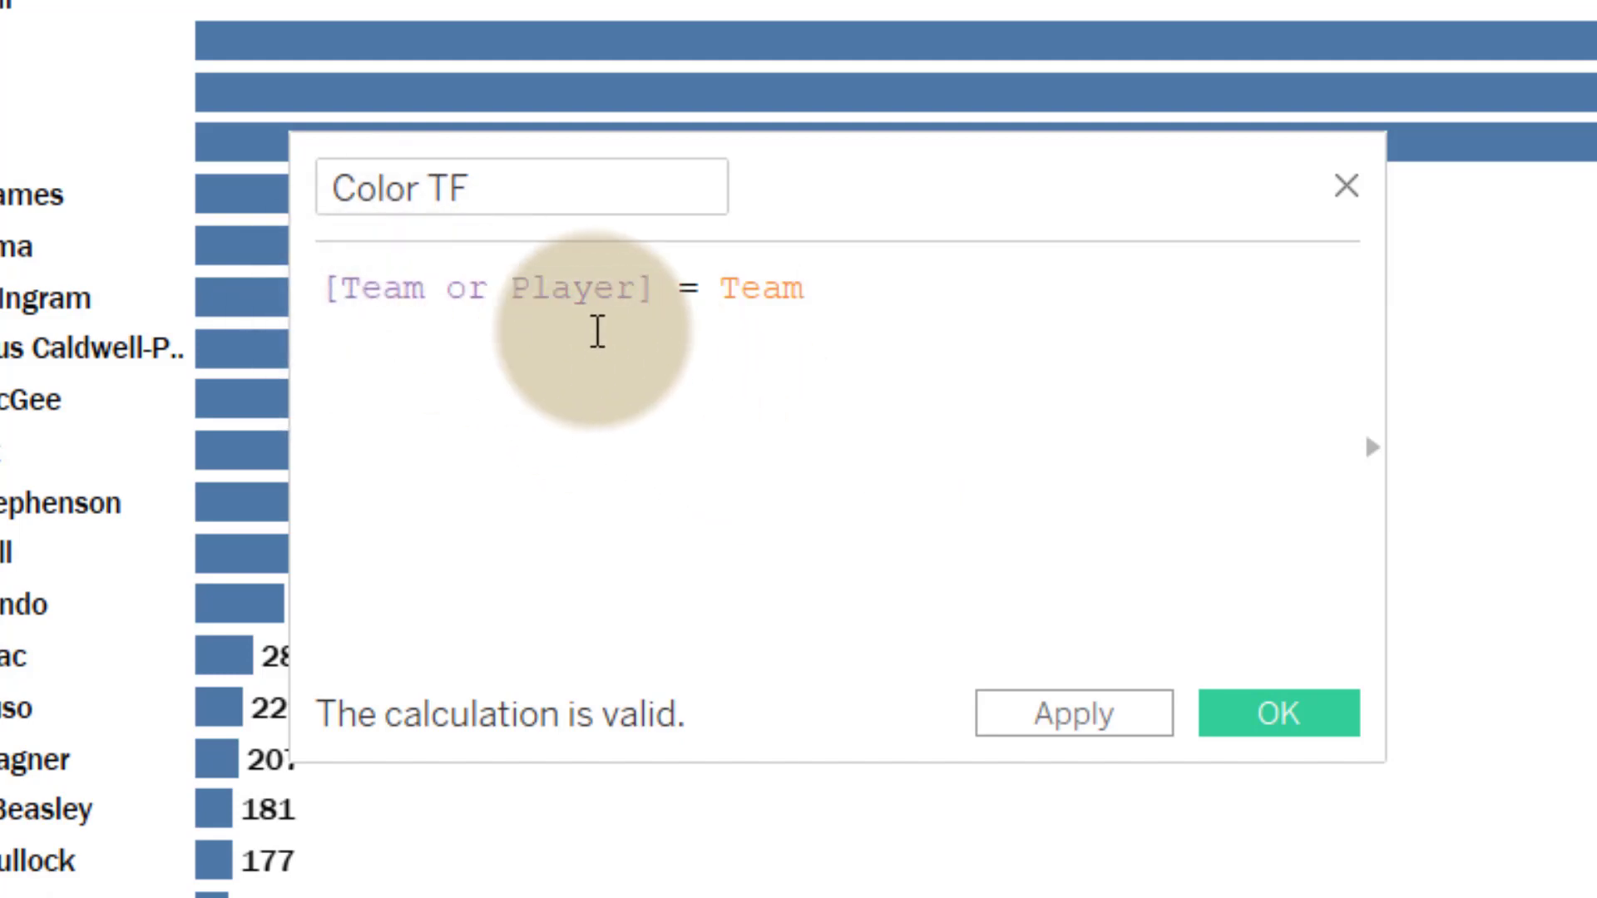
pyautogui.click(1261, 724)
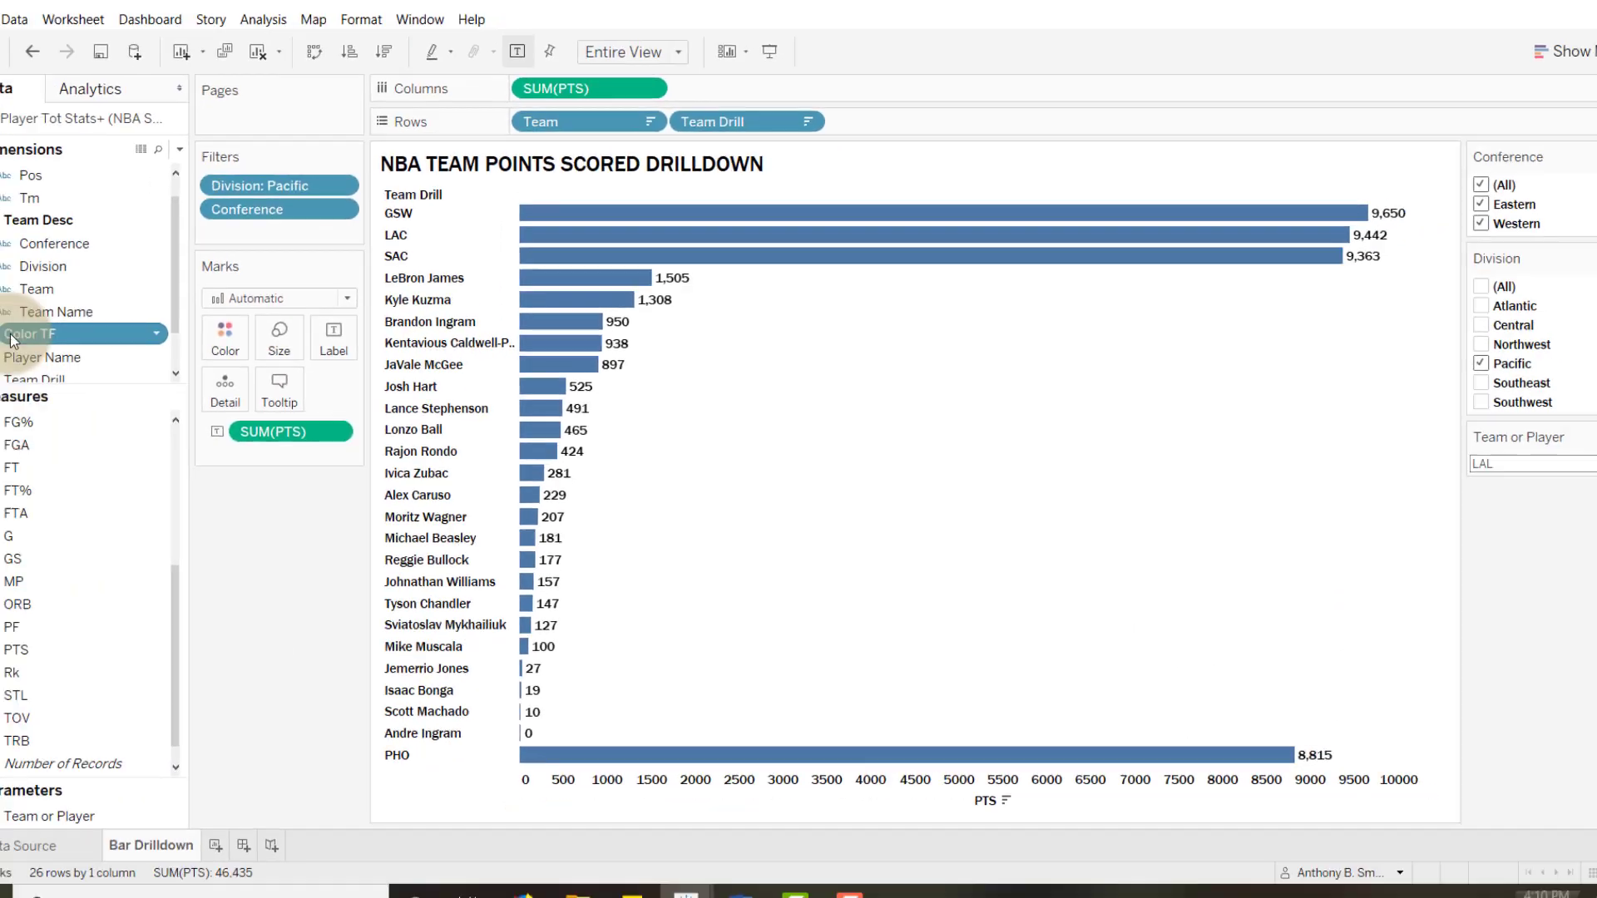
# Color the bars by Color TF, assigning gray to False and red to True
pyautogui.moveTo(65, 335); pyautogui.dragTo(244, 338)
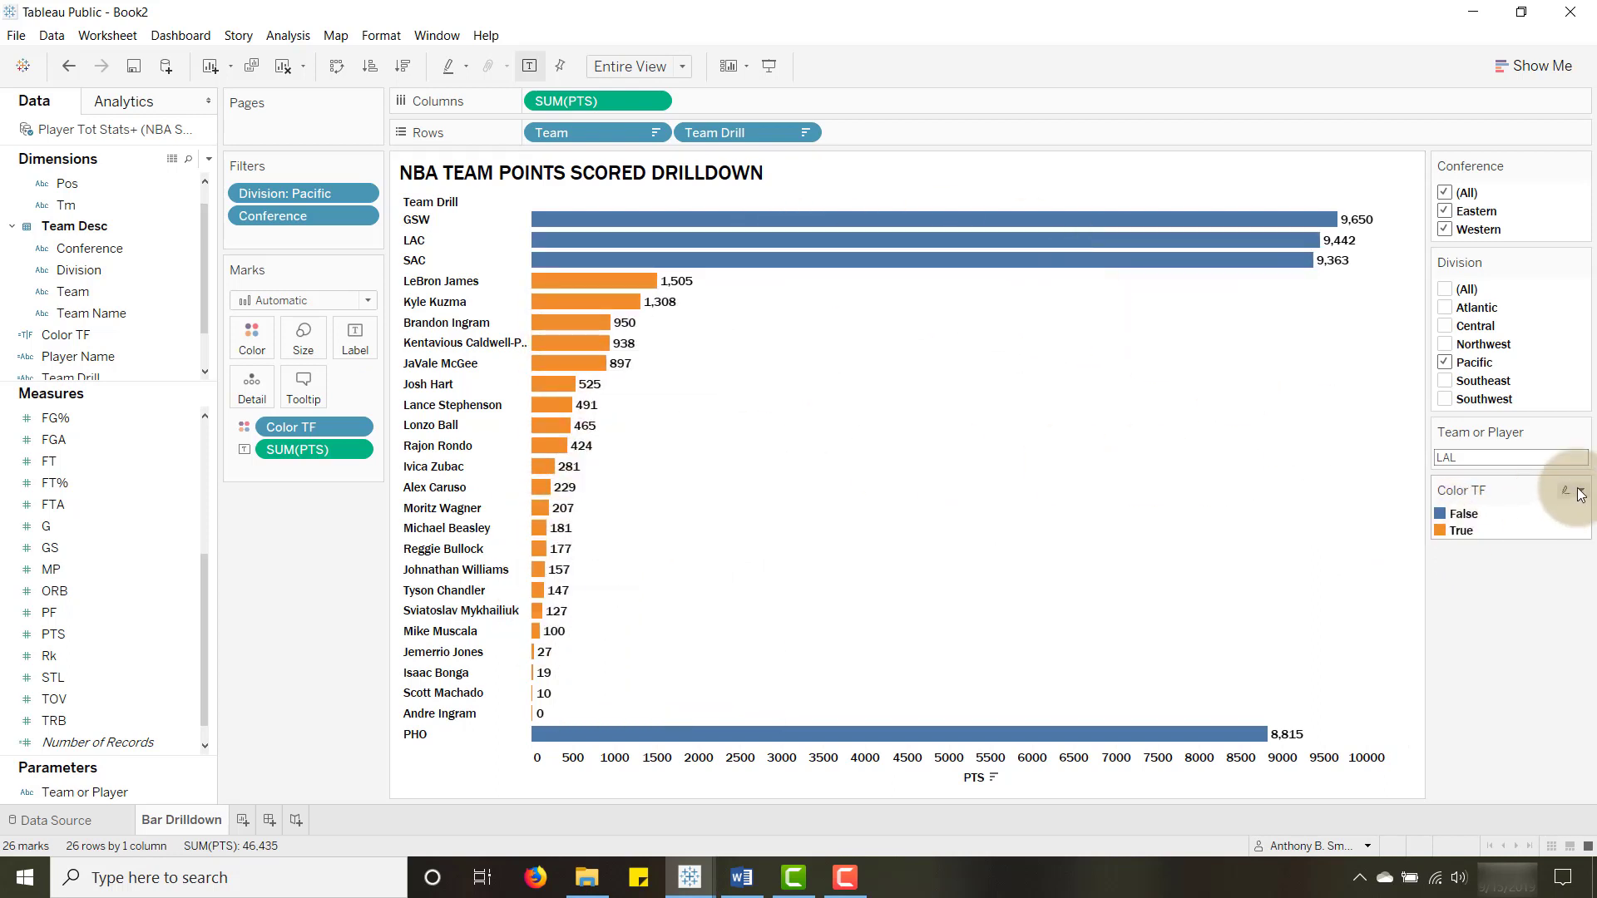
pyautogui.click(1579, 490)
pyautogui.click(1425, 512)
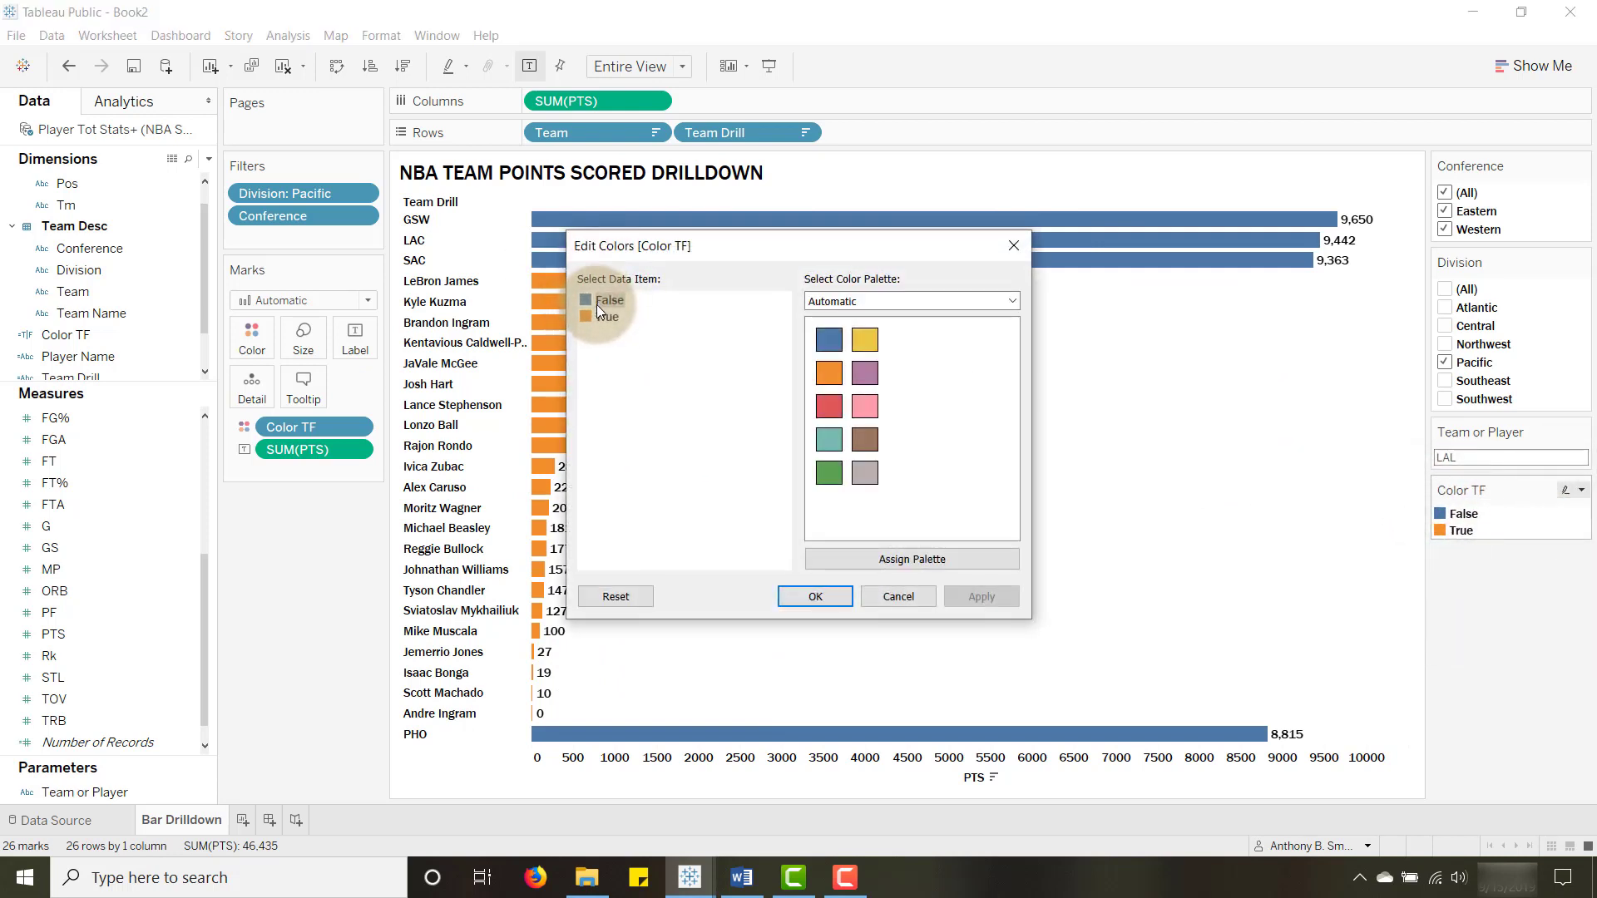
pyautogui.click(865, 472)
pyautogui.click(605, 316)
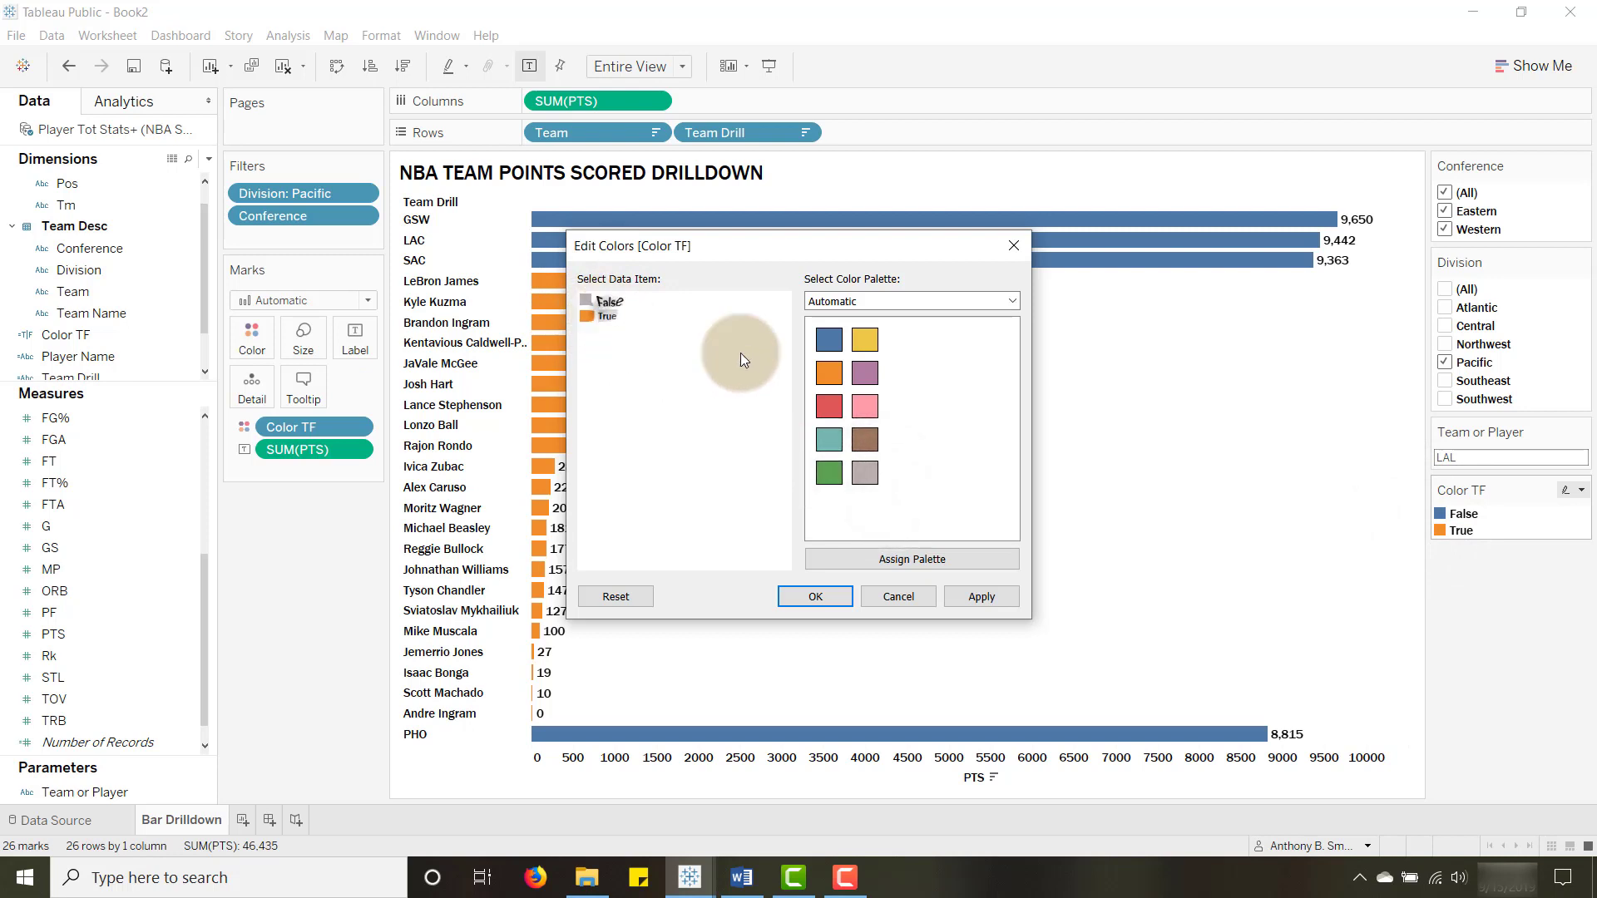
pyautogui.click(828, 404)
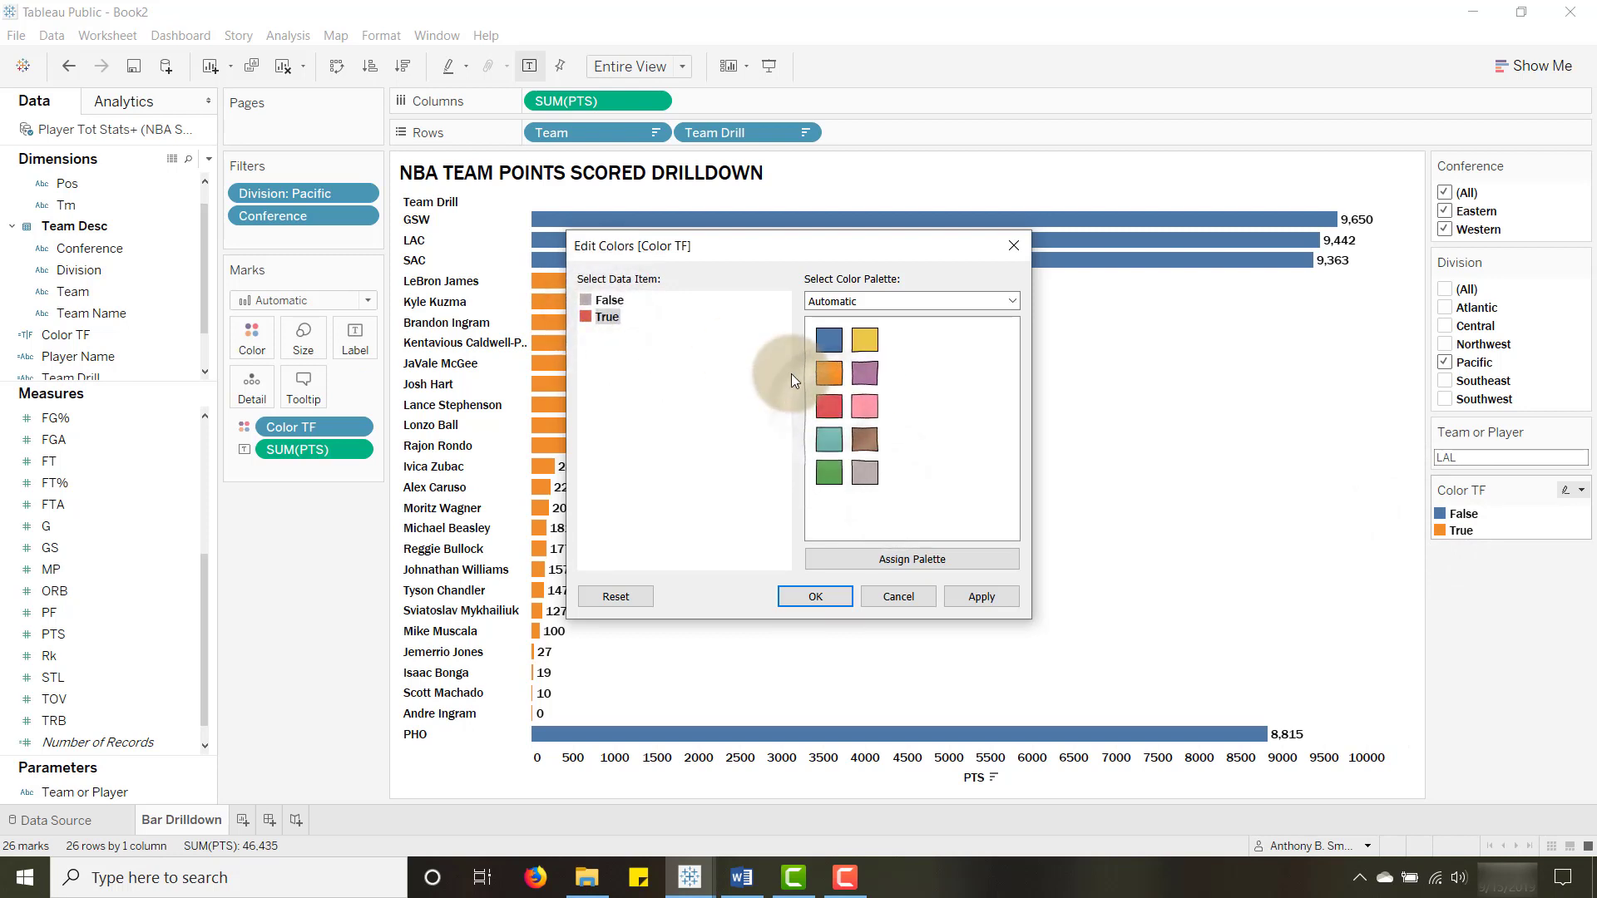
pyautogui.click(837, 597)
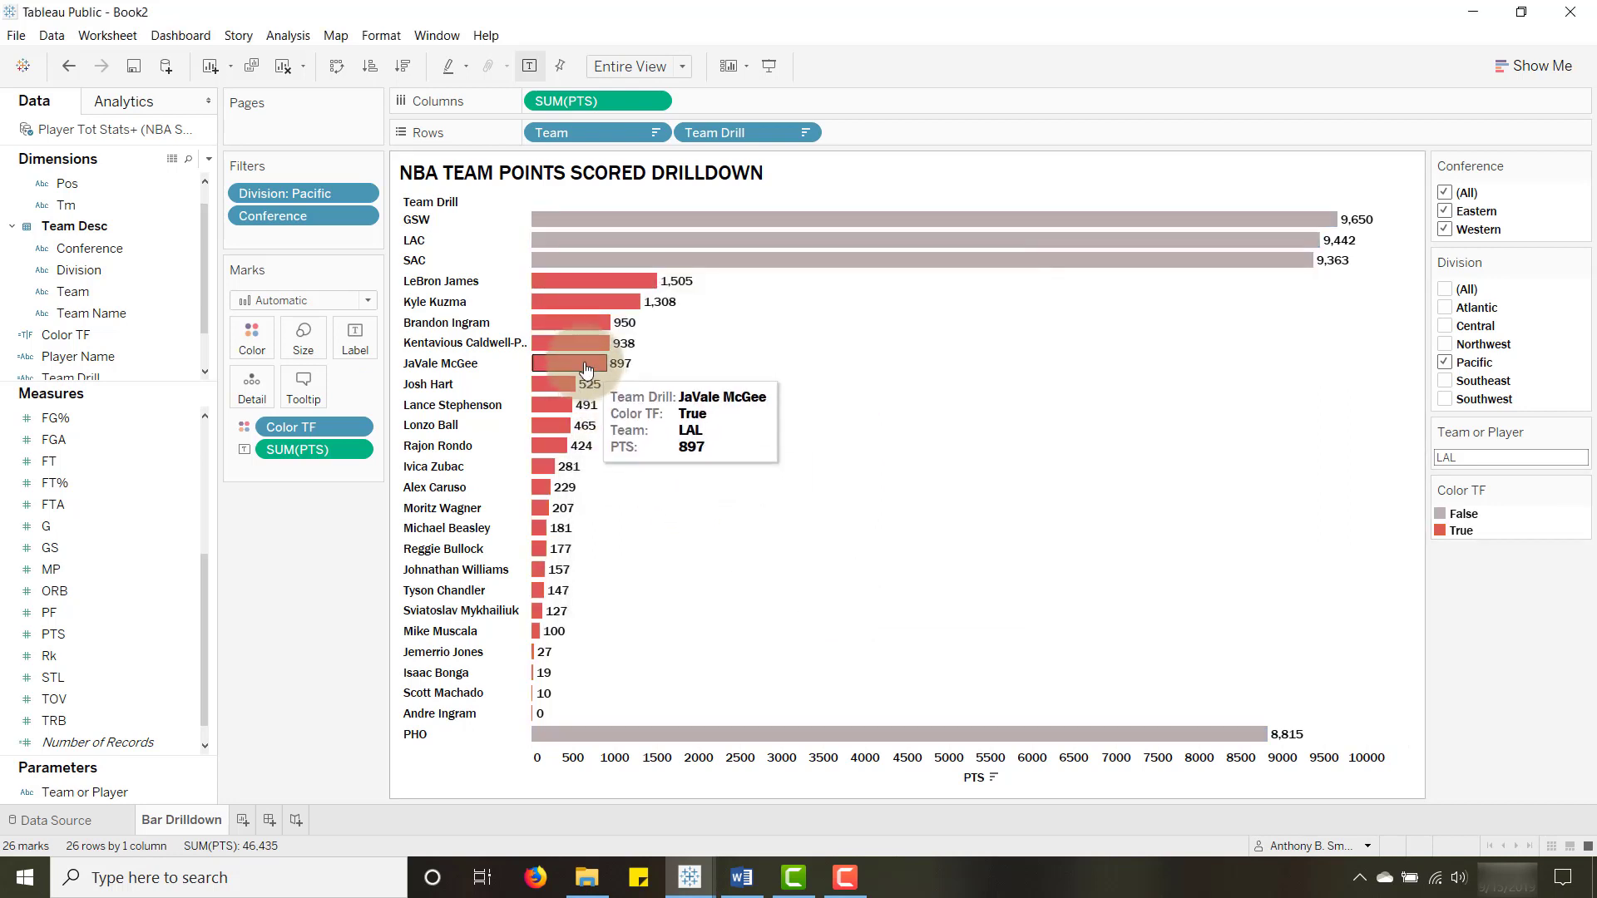
pyautogui.moveTo(795, 223)
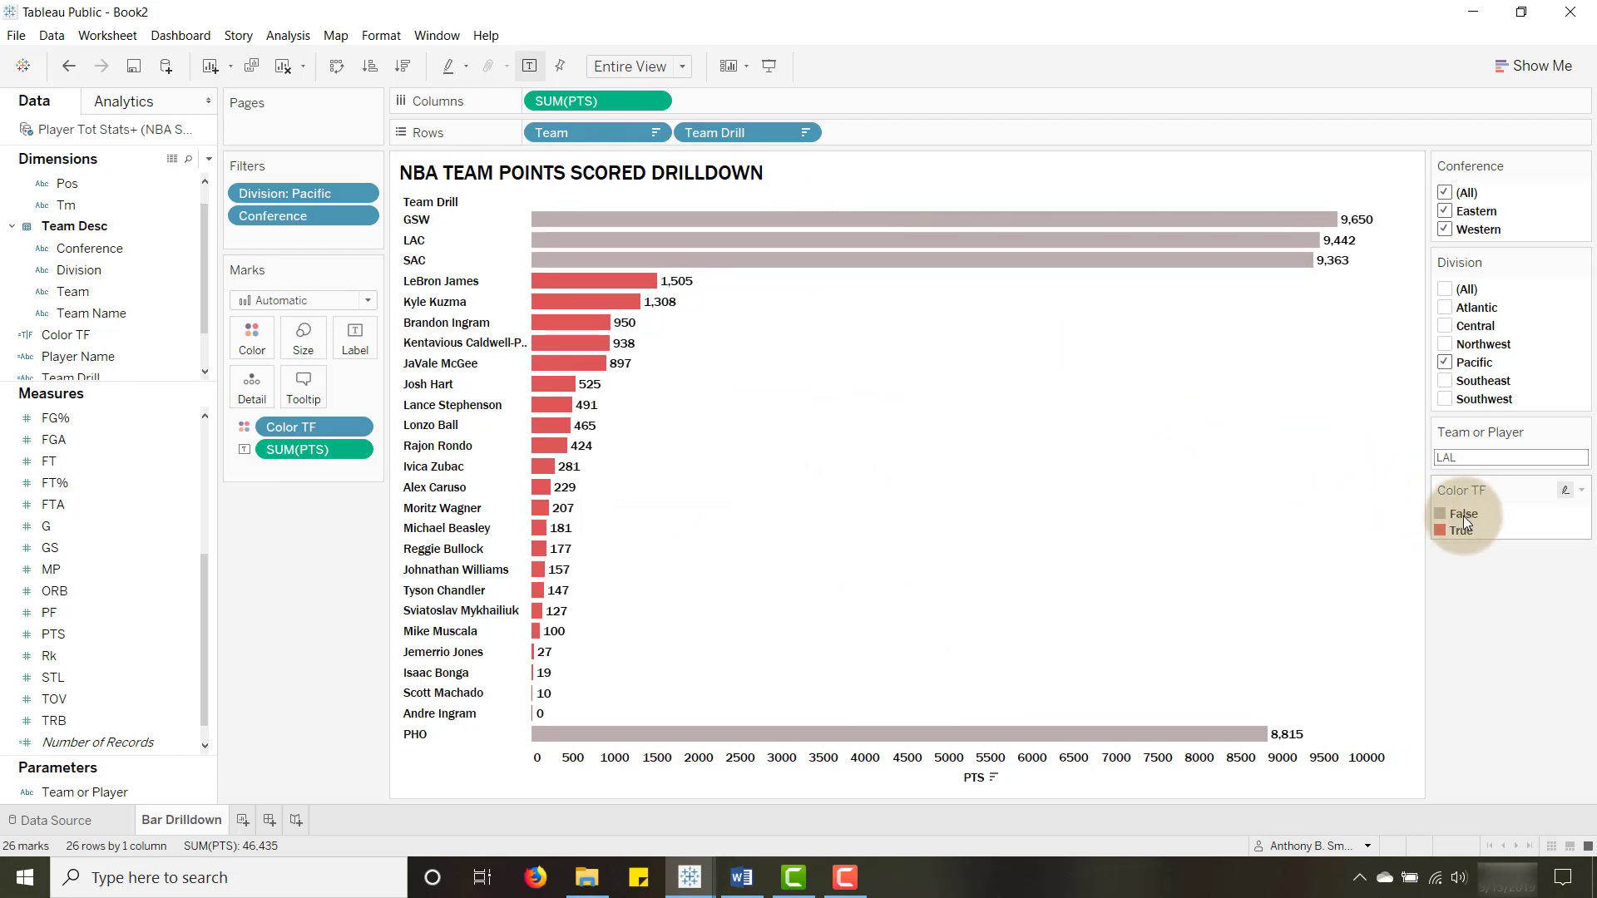
pyautogui.moveTo(579, 301)
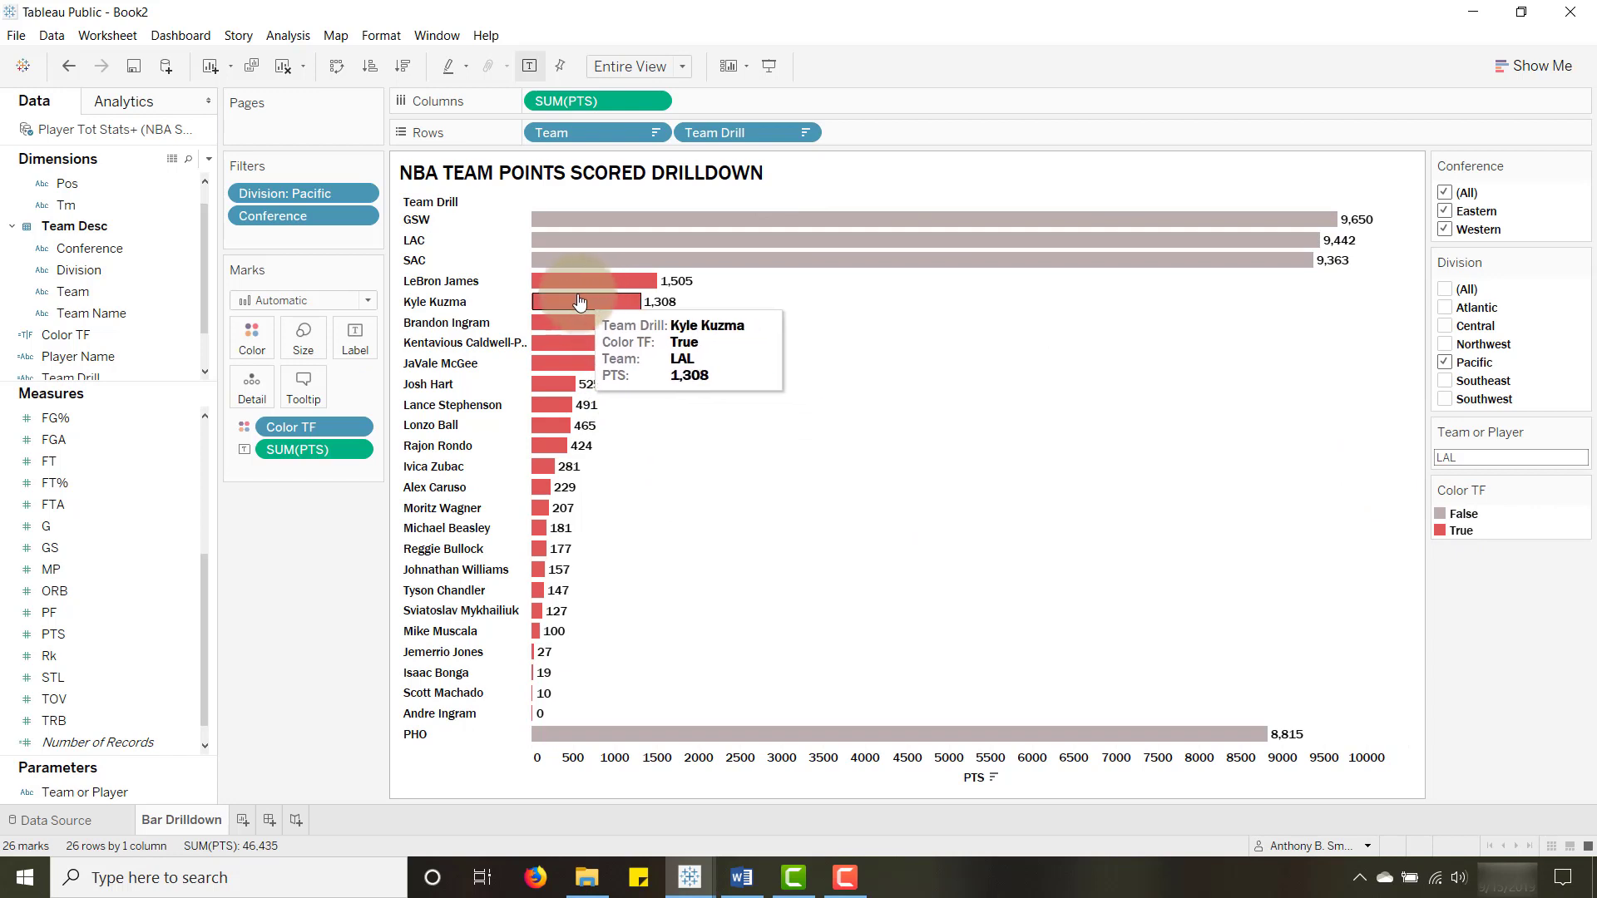
pyautogui.moveTo(555, 387)
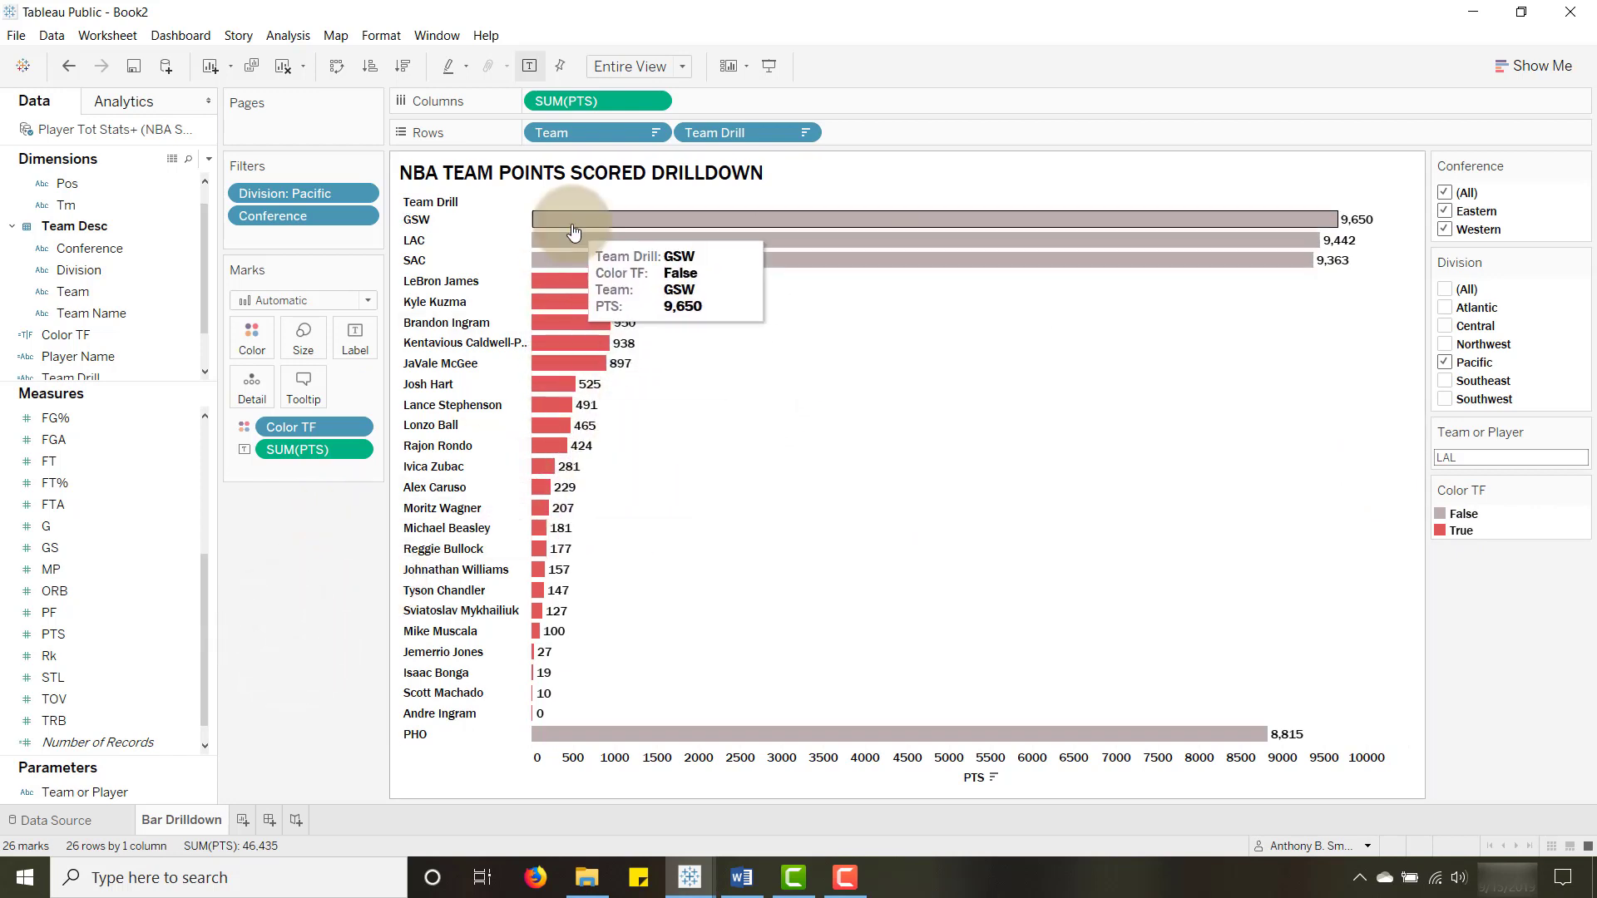
pyautogui.moveTo(571, 247)
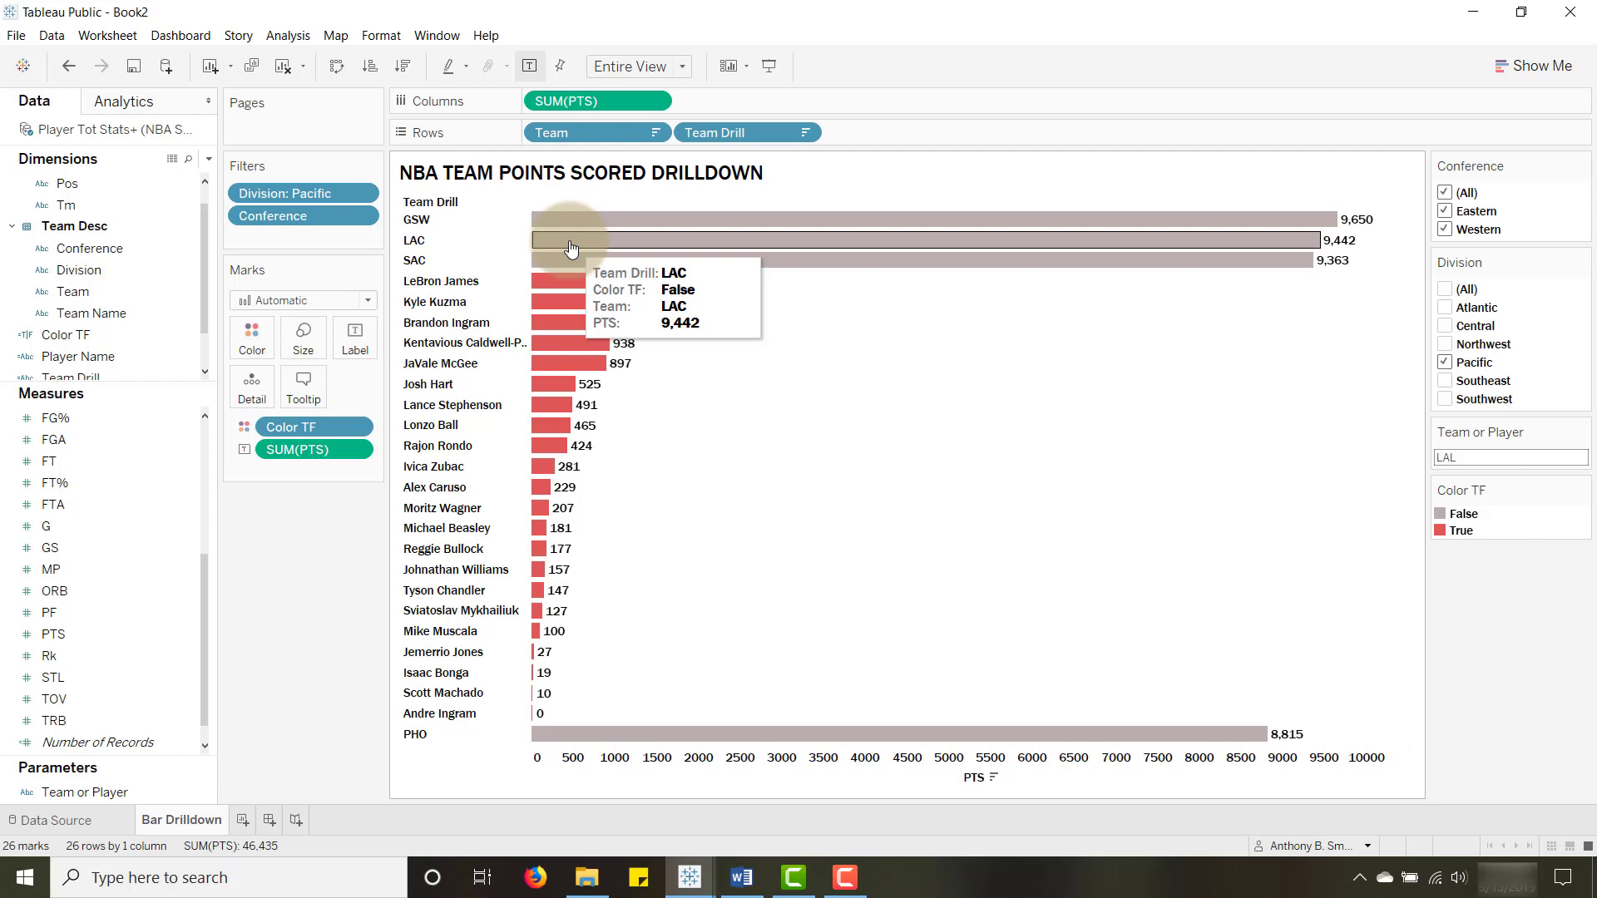
pyautogui.moveTo(574, 353)
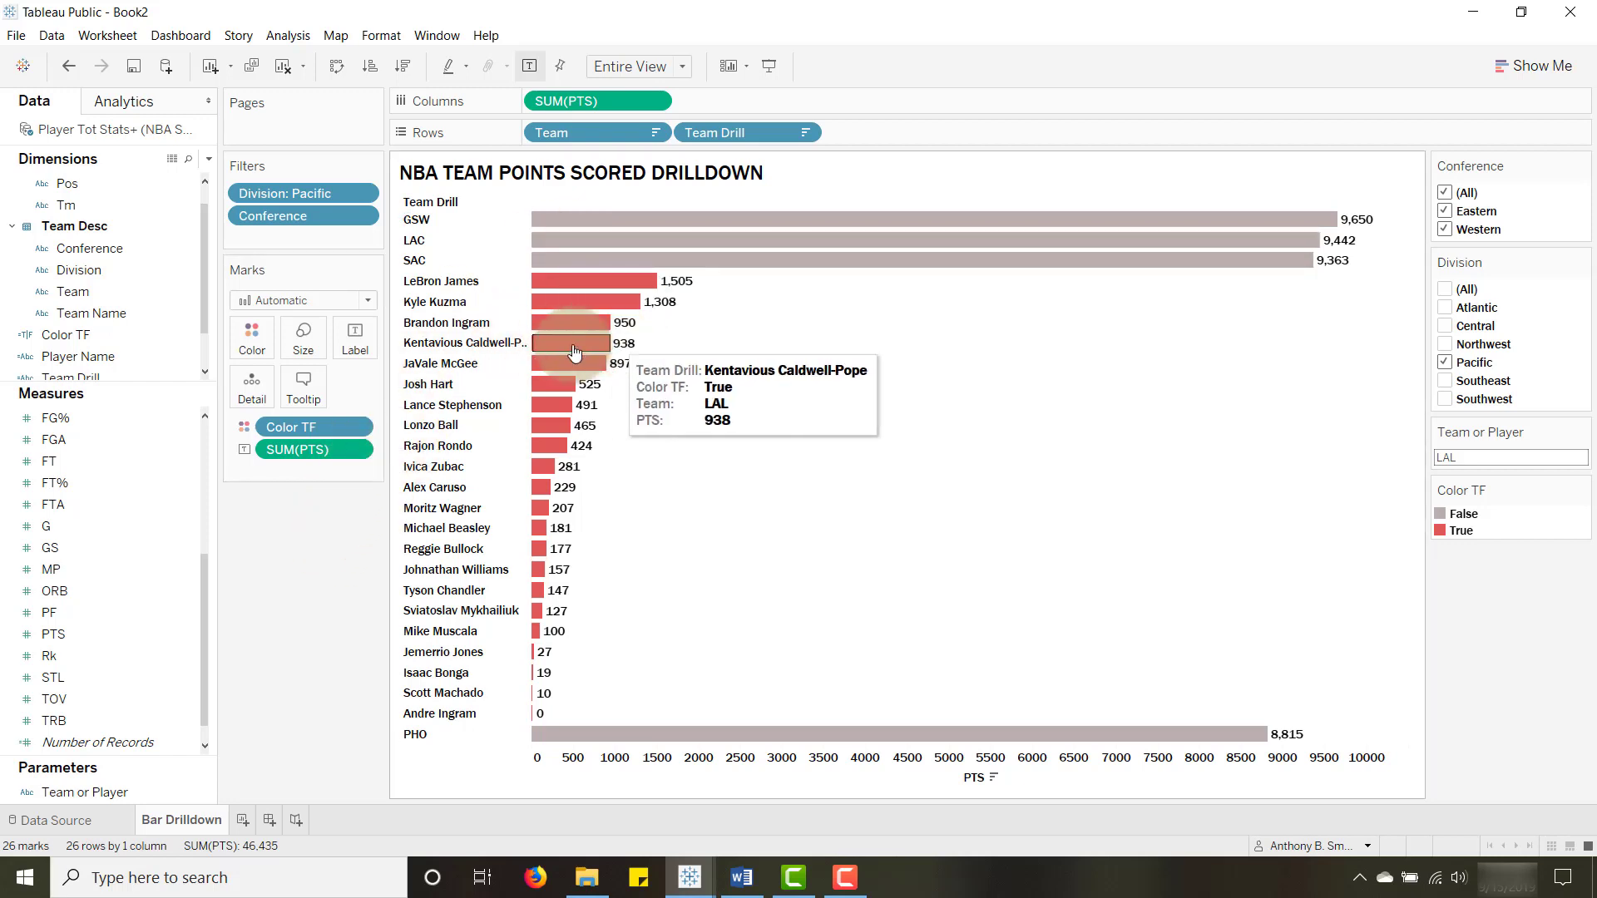
# Create a new dashboard and set its size to Automatic
pyautogui.click(269, 820)
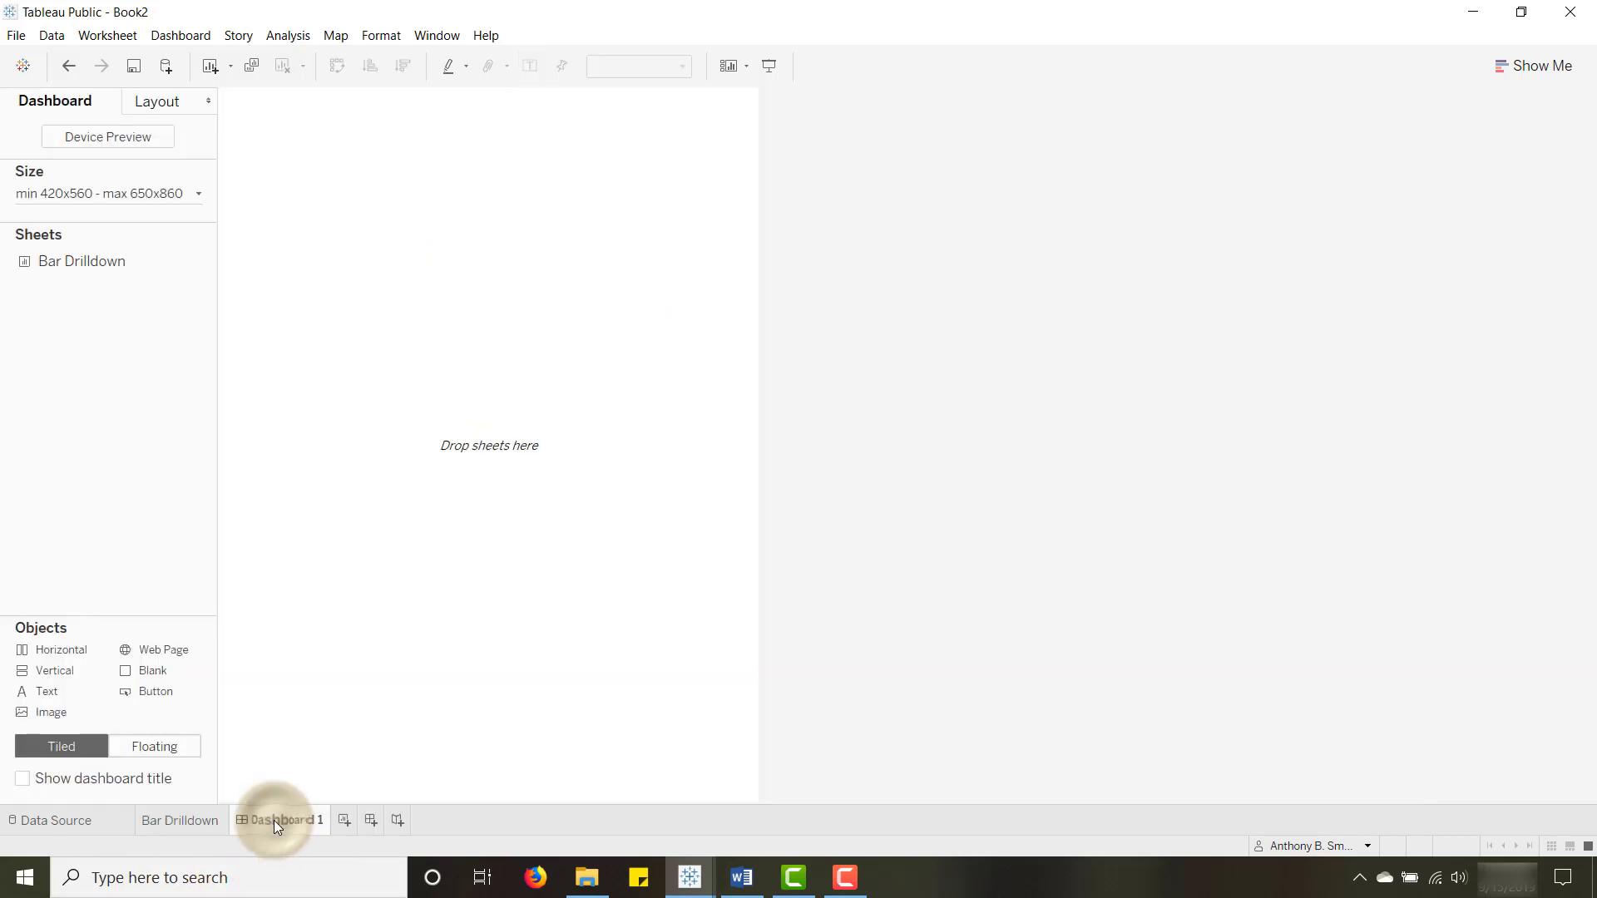
pyautogui.click(167, 193)
pyautogui.click(81, 227)
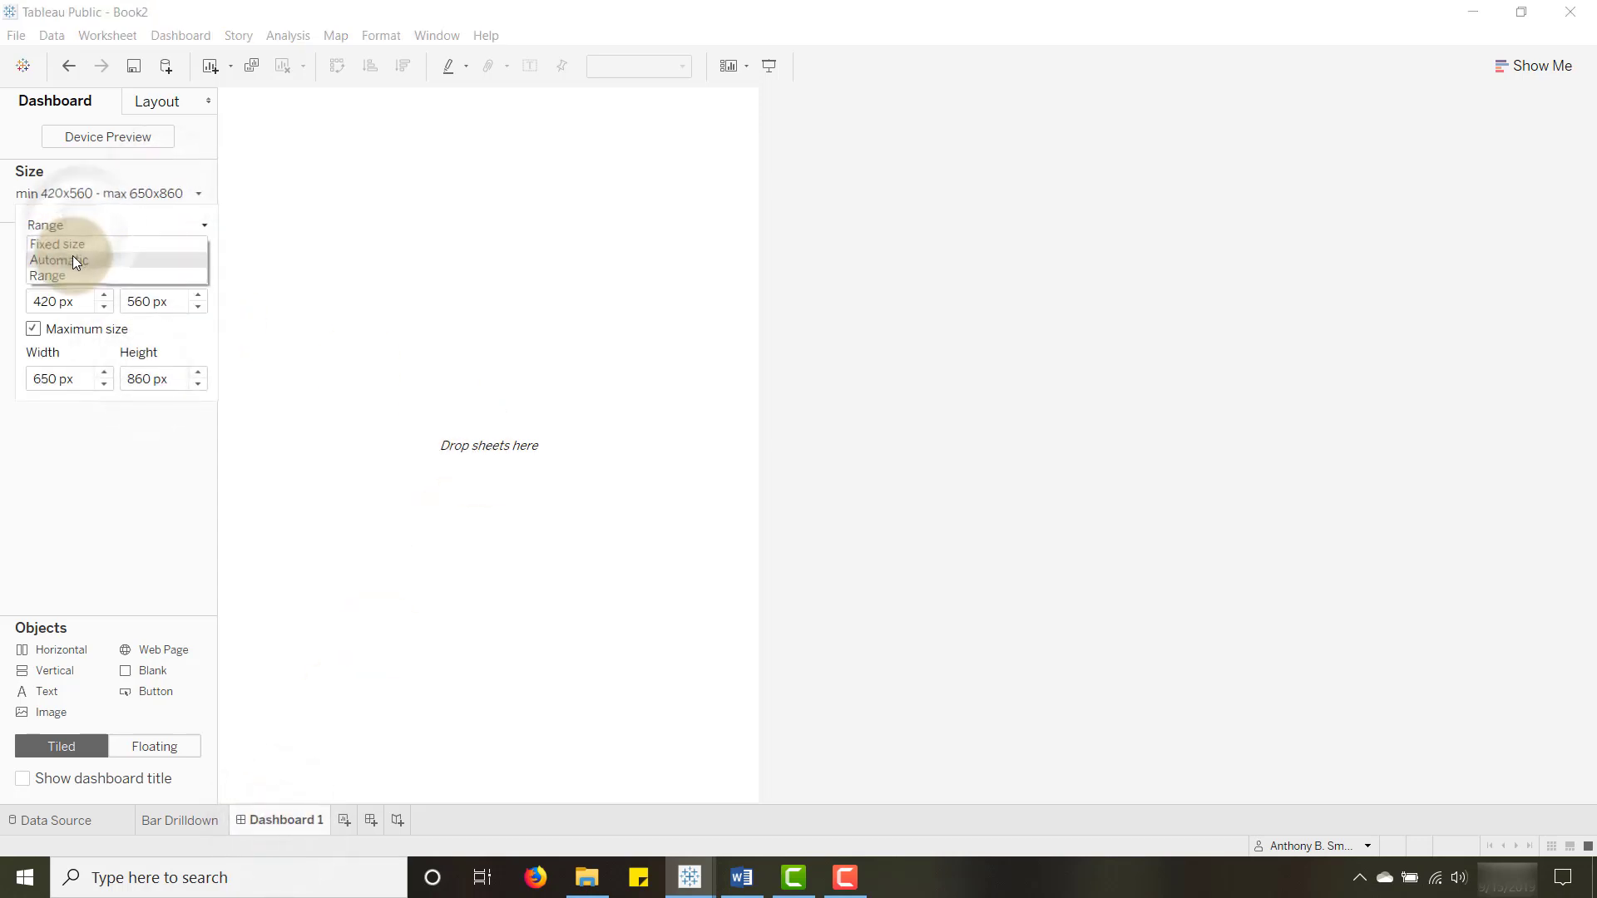
pyautogui.click(72, 257)
pyautogui.click(685, 347)
pyautogui.click(366, 212)
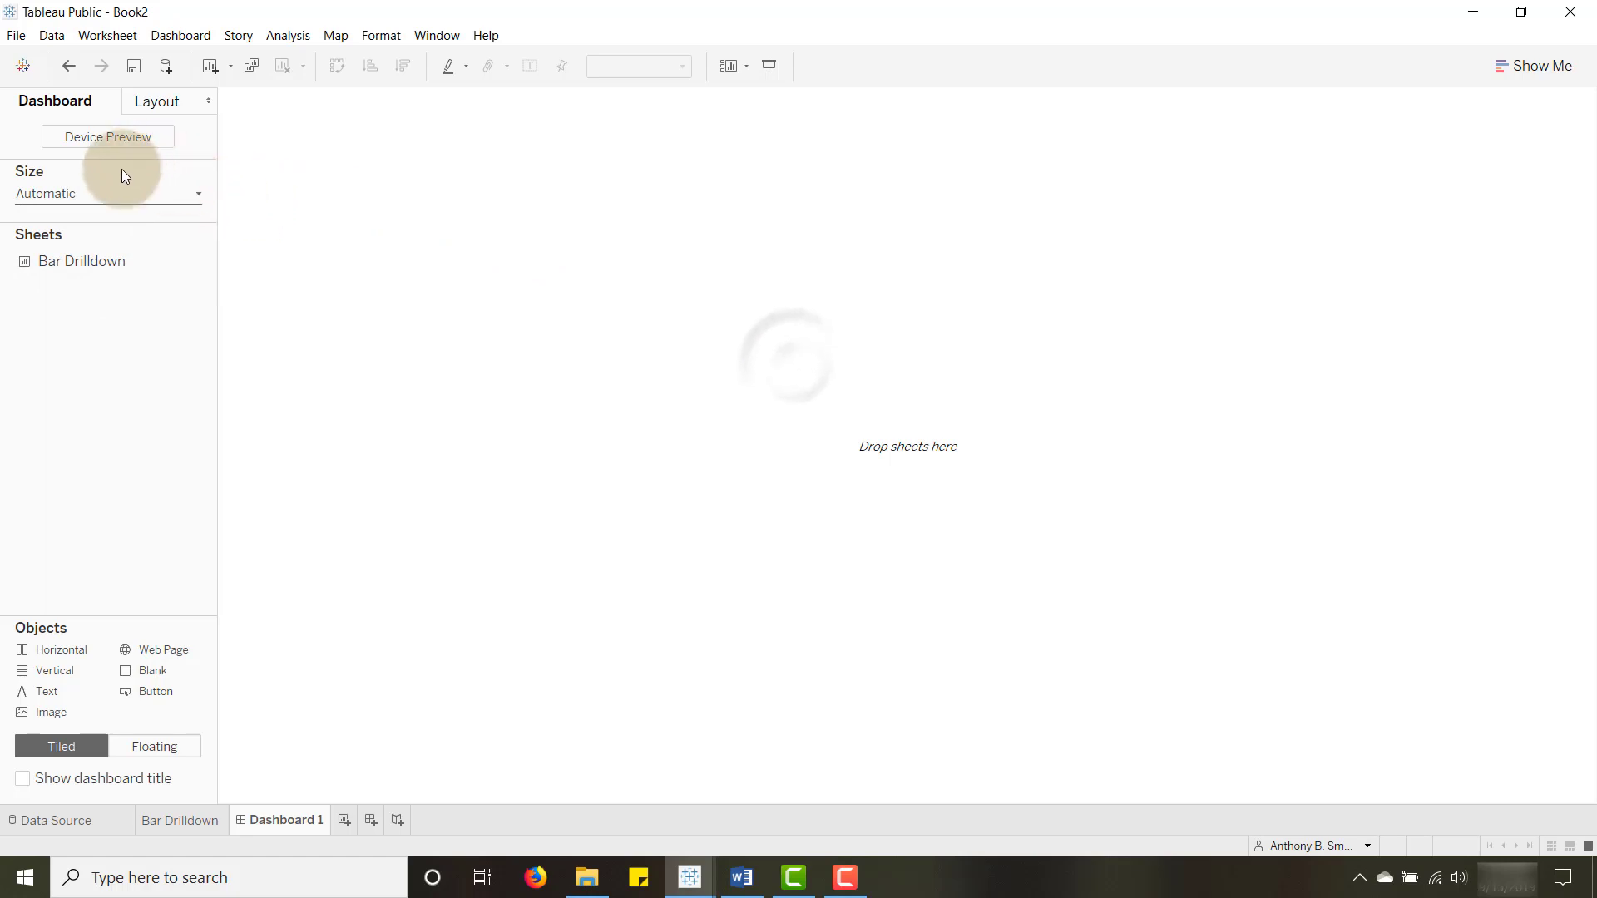
# Place the Bar Drilldown sheet on the dashboard
pyautogui.moveTo(77, 260); pyautogui.dragTo(598, 275)
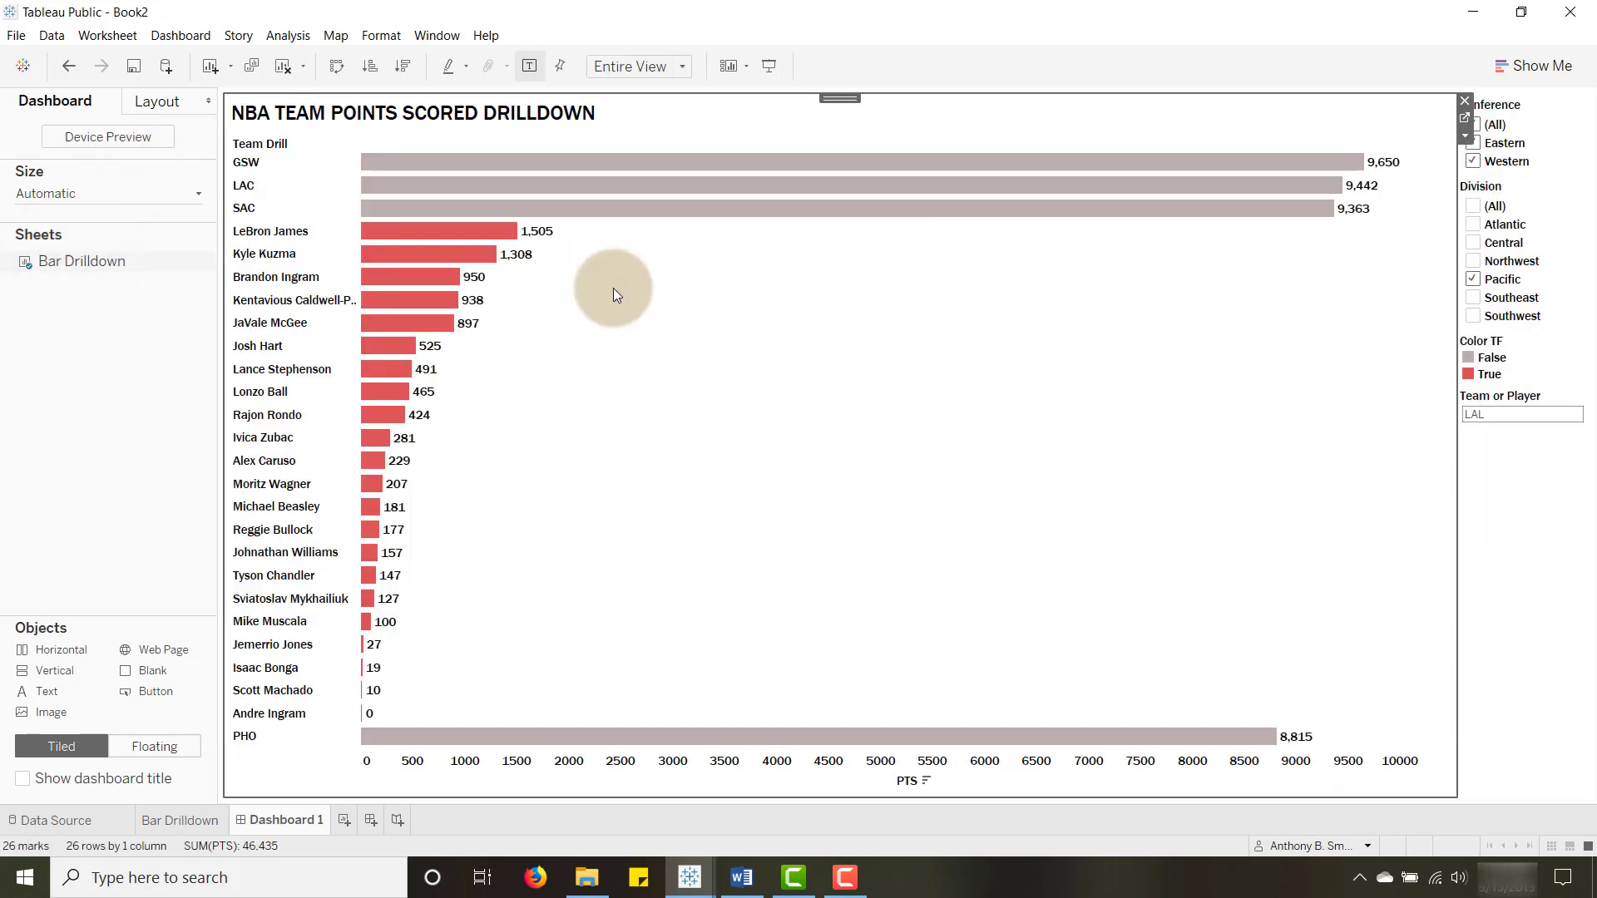
pyautogui.click(138, 411)
pyautogui.click(317, 144)
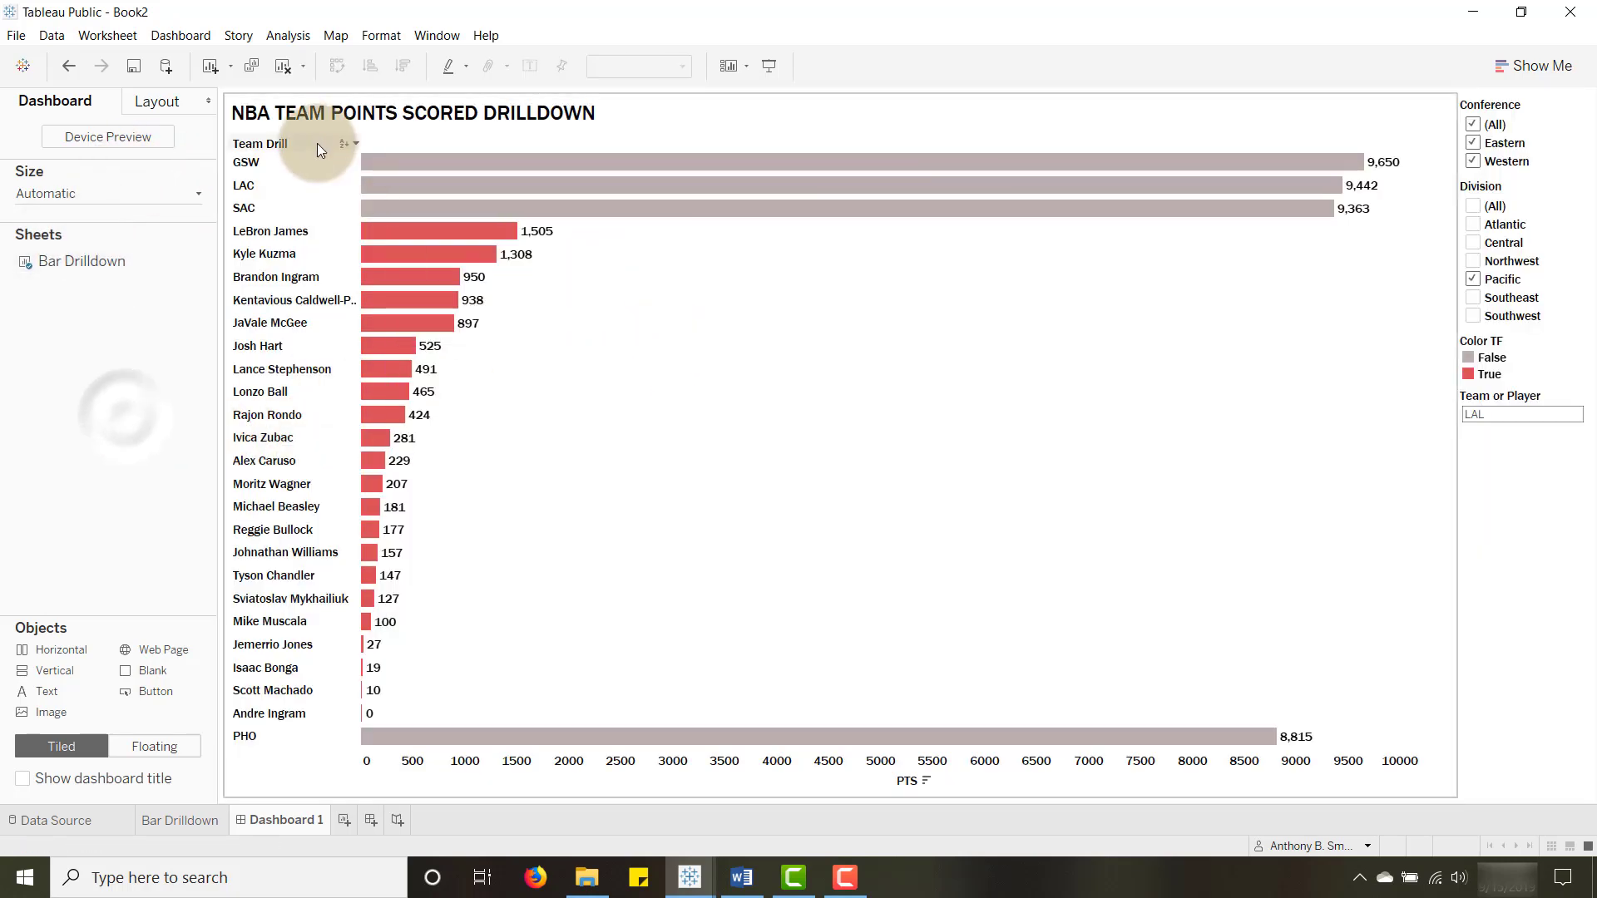
pyautogui.click(549, 208)
pyautogui.click(517, 246)
# Add a change-parameter action to the dashboard and name it Bar Chart Action
pyautogui.click(198, 30)
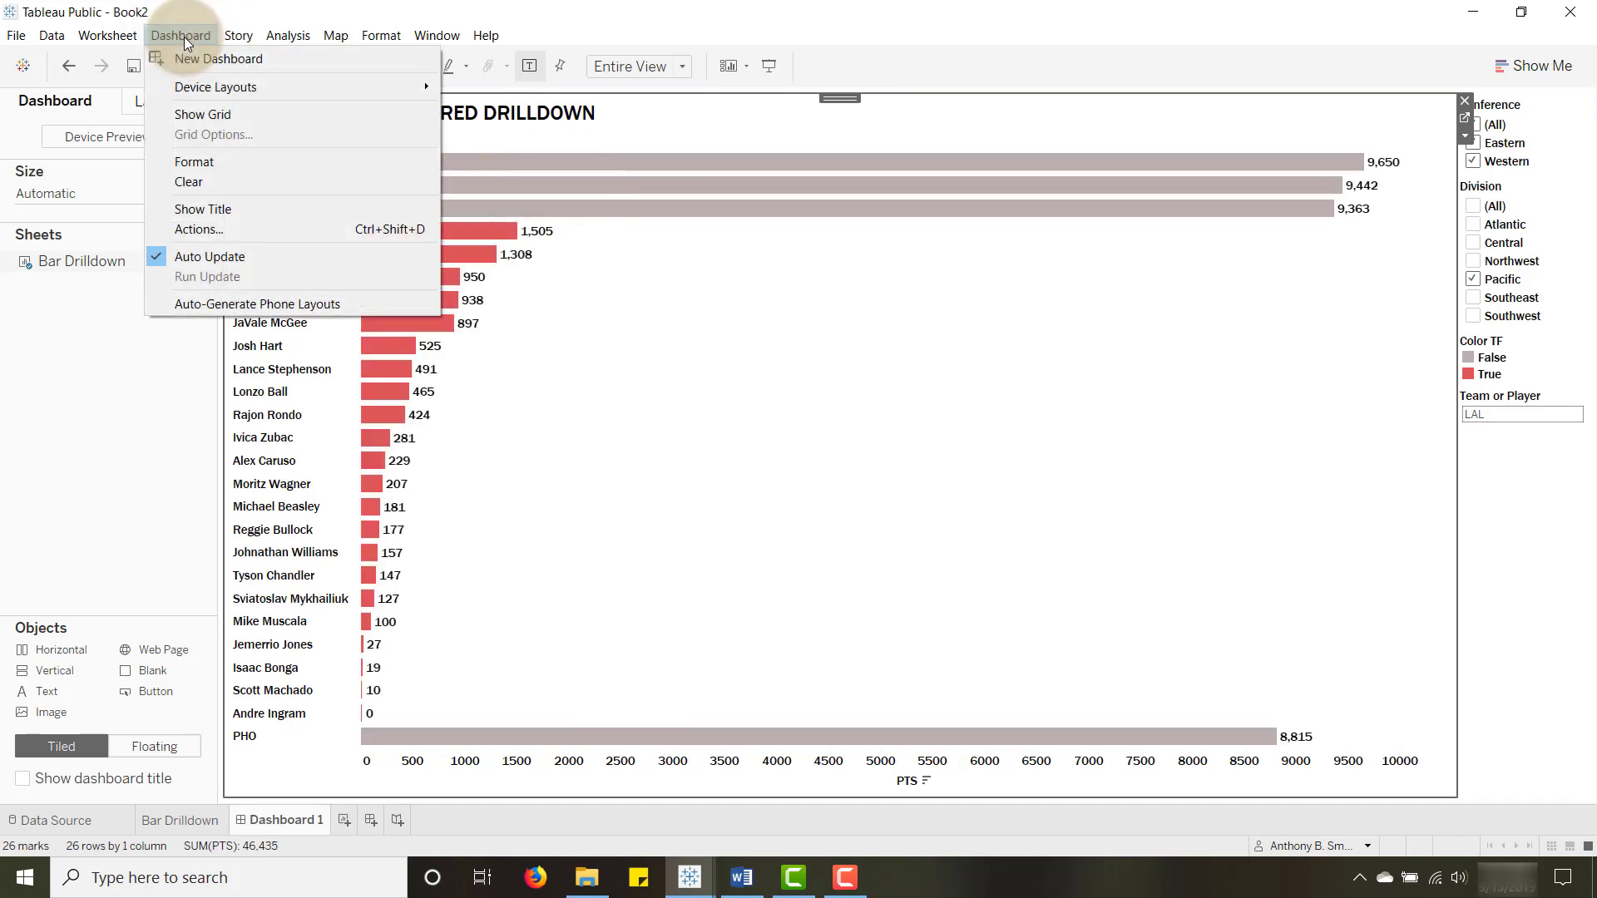
pyautogui.click(208, 171)
pyautogui.click(206, 228)
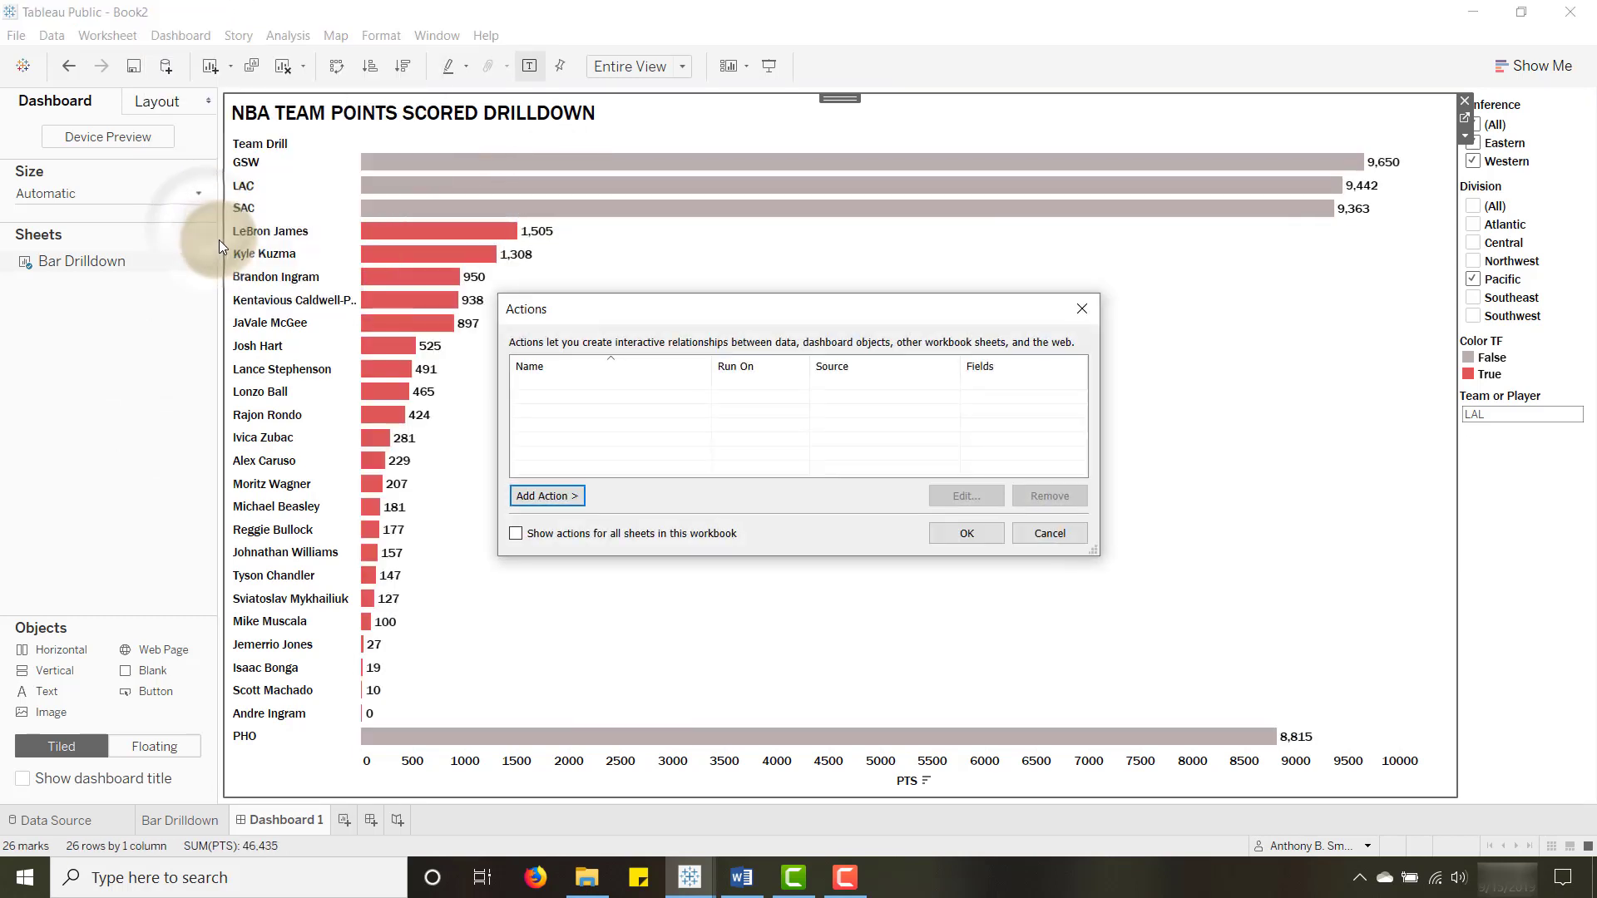
pyautogui.click(637, 393)
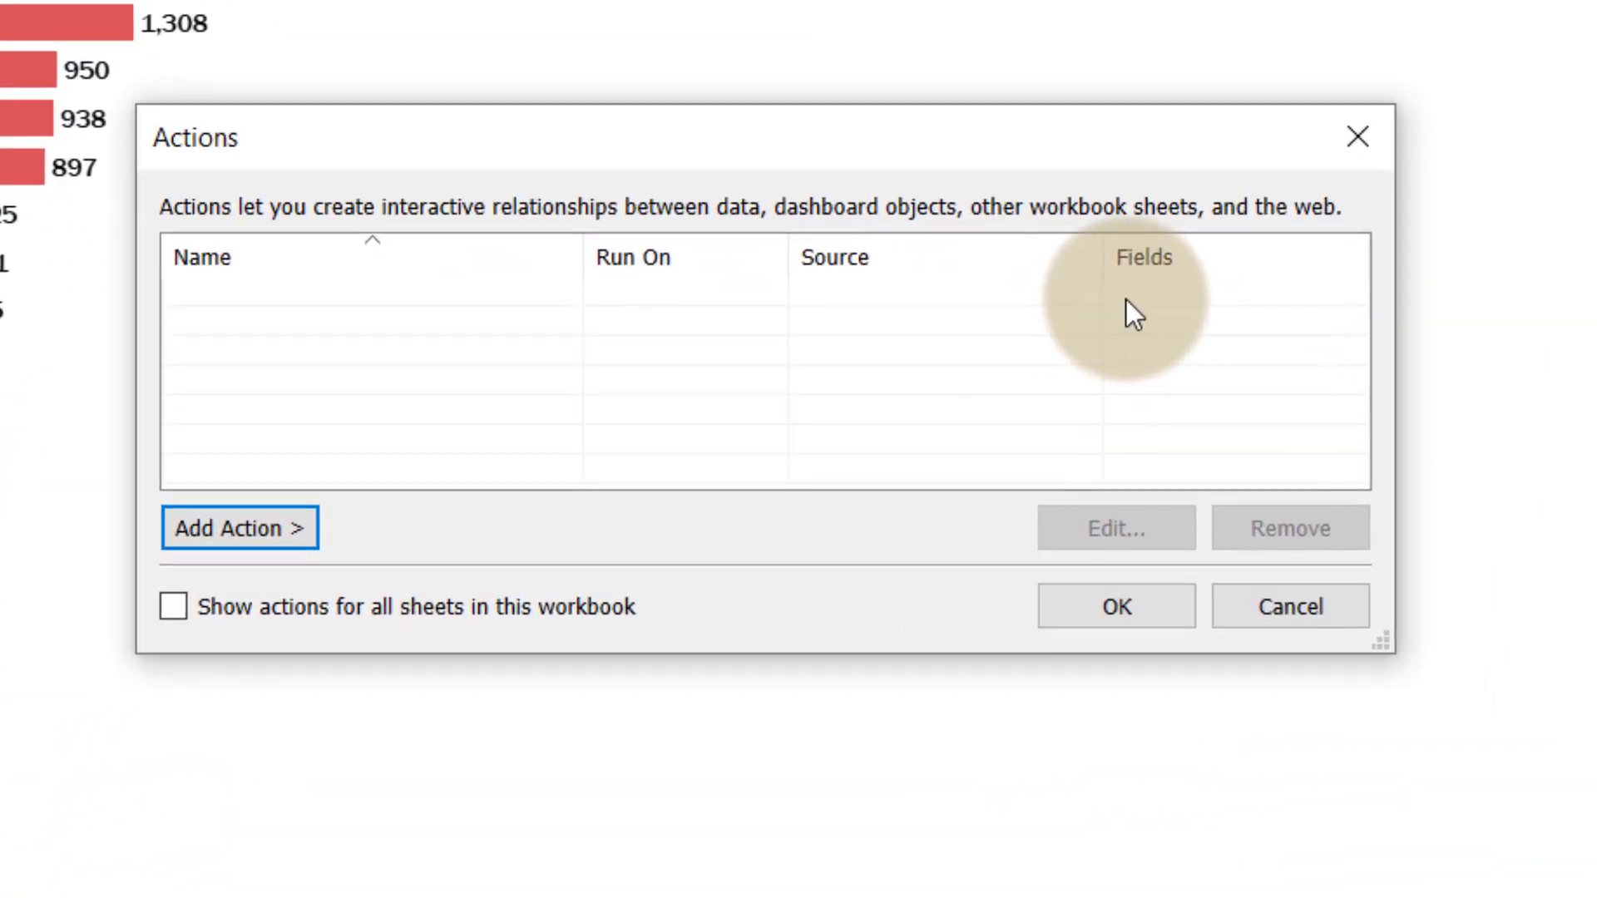
pyautogui.click(268, 529)
pyautogui.click(503, 720)
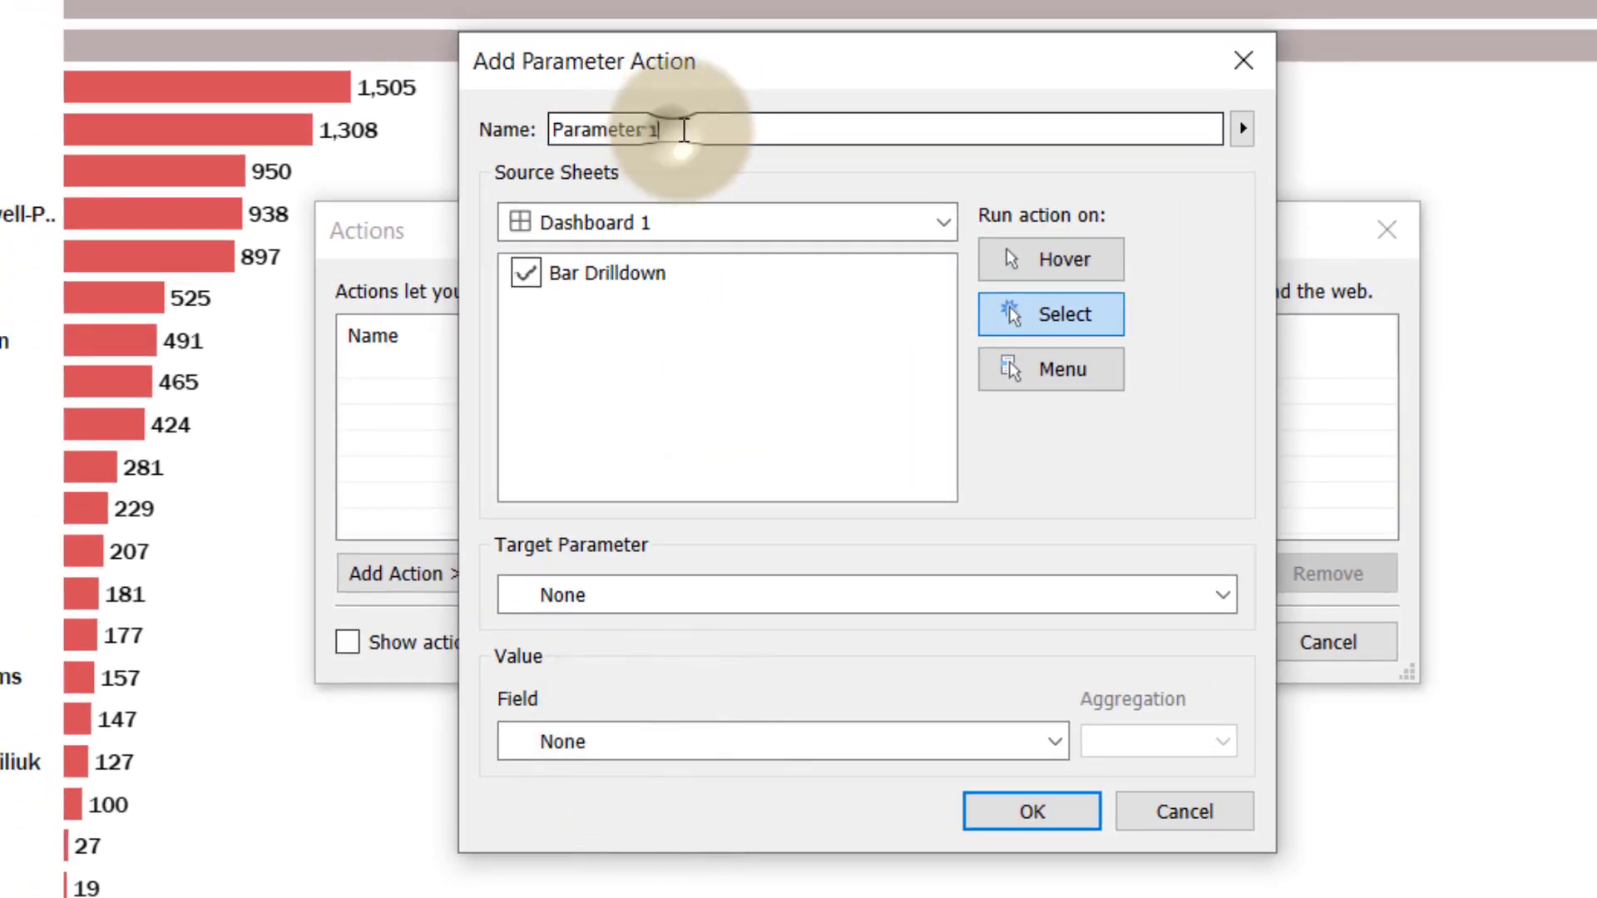
pyautogui.doubleClick(648, 97)
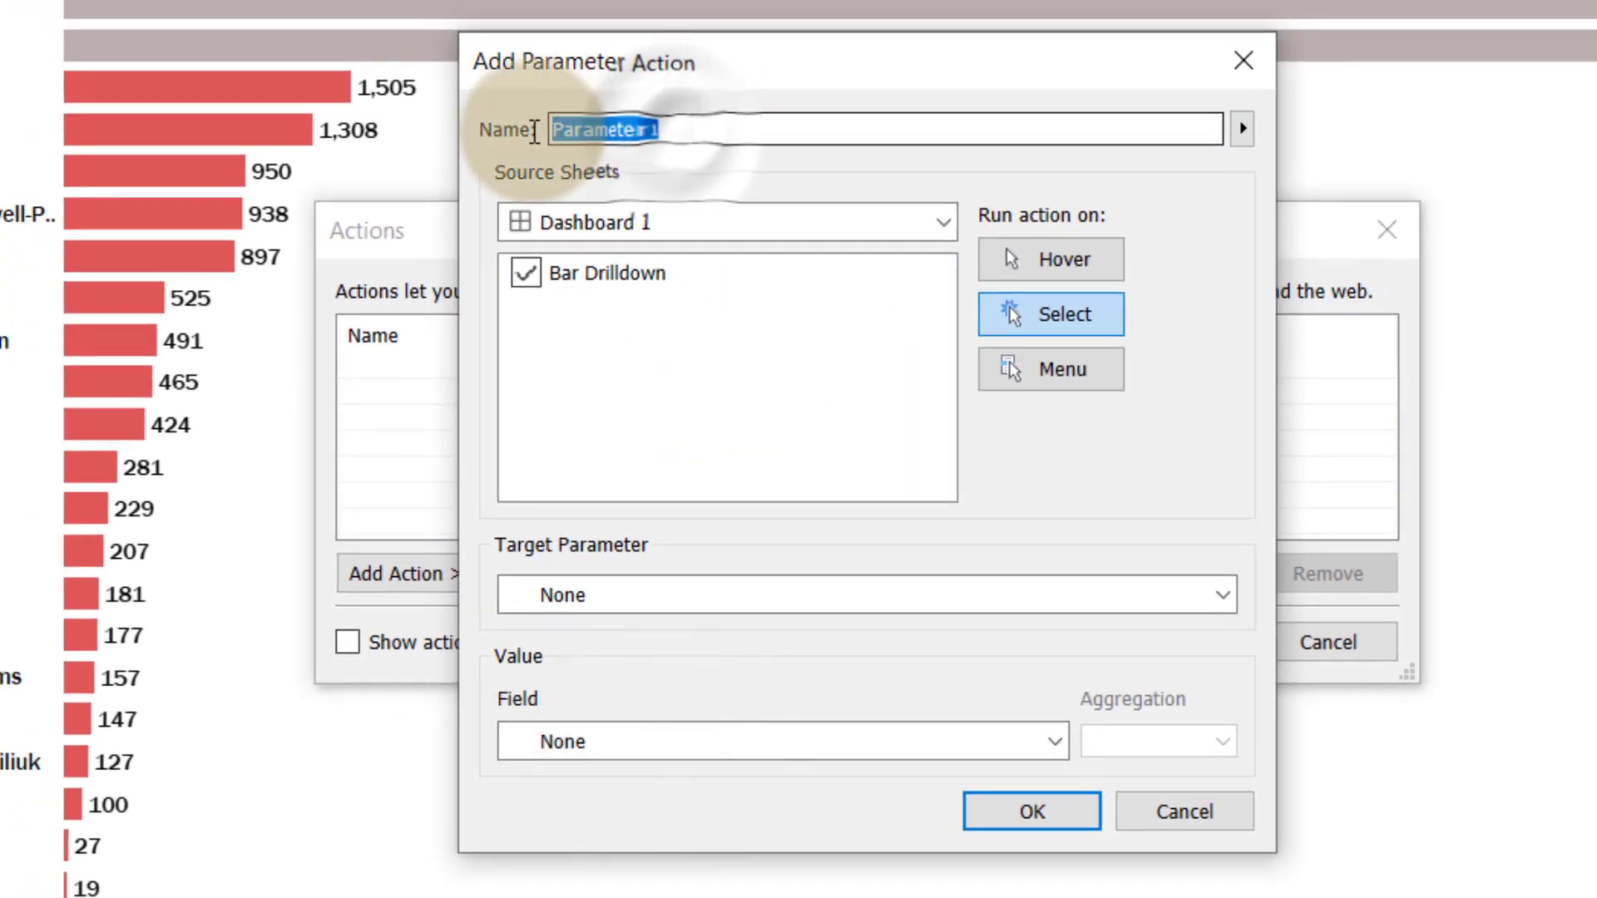
pyautogui.write('Bar Chart Action')
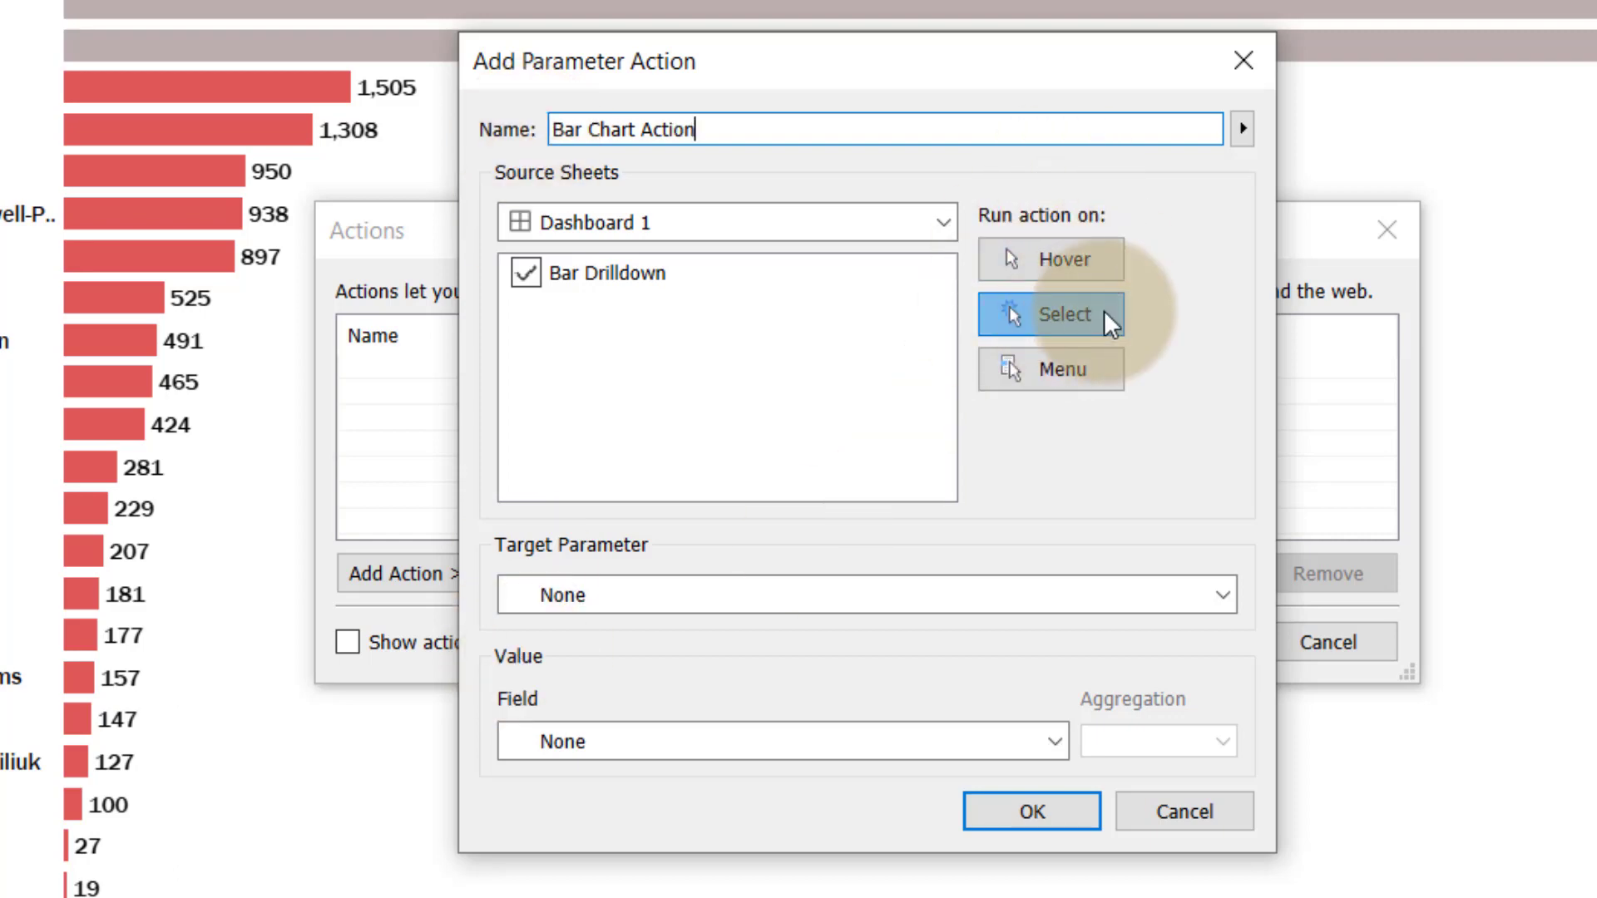
# Set the action's target parameter to Team or Player and its value field to Team Drill, and save the action
pyautogui.click(605, 599)
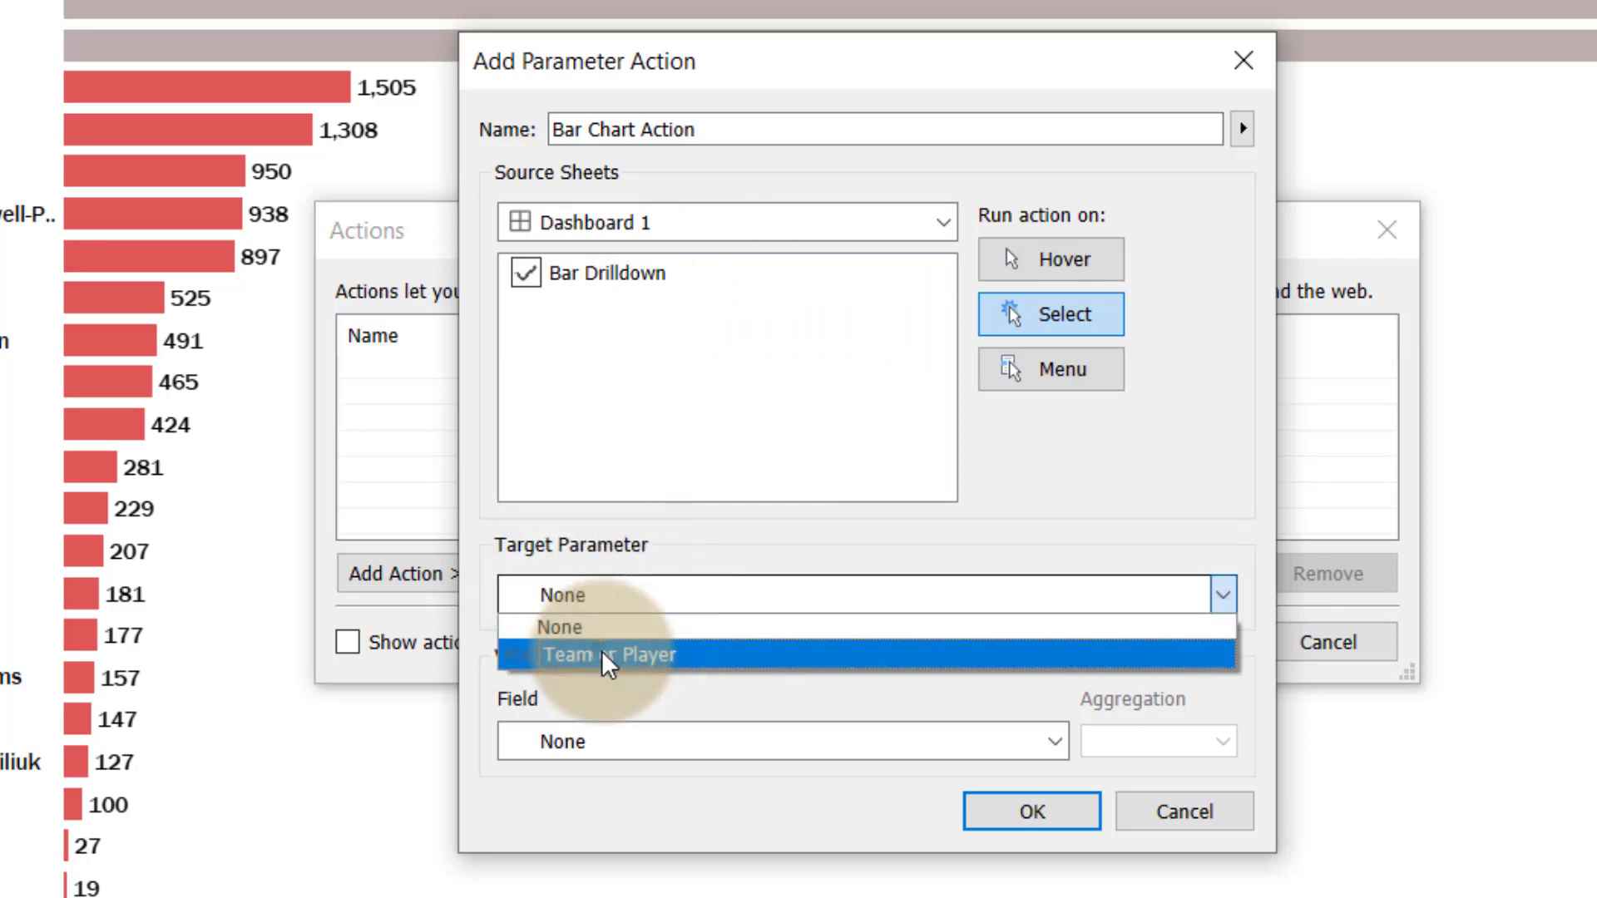
pyautogui.click(601, 654)
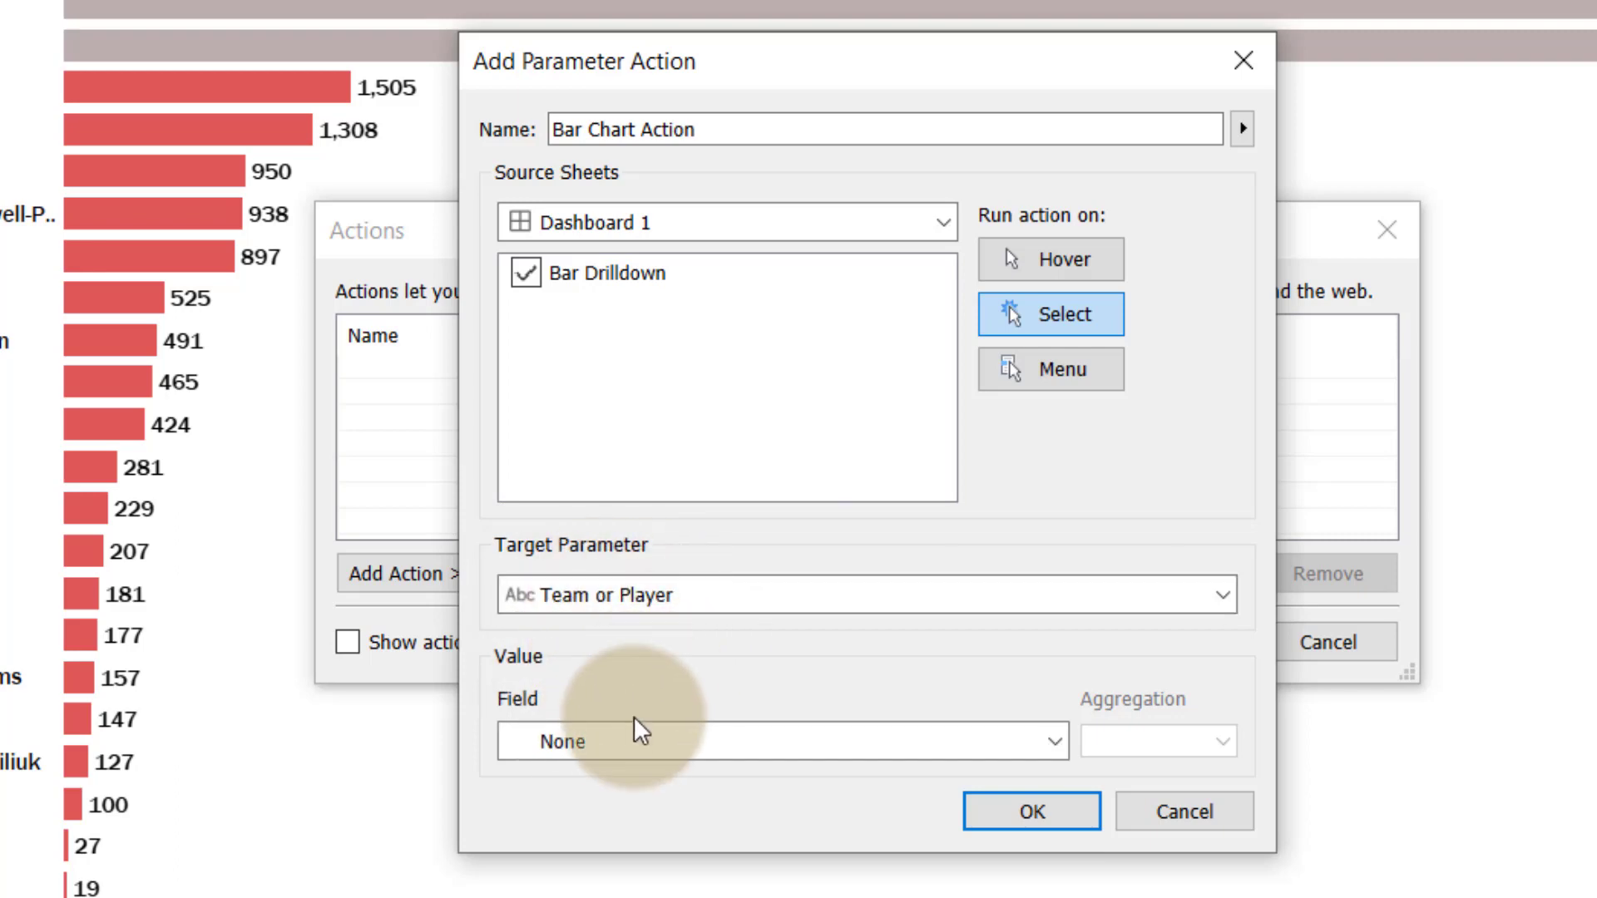
pyautogui.click(611, 746)
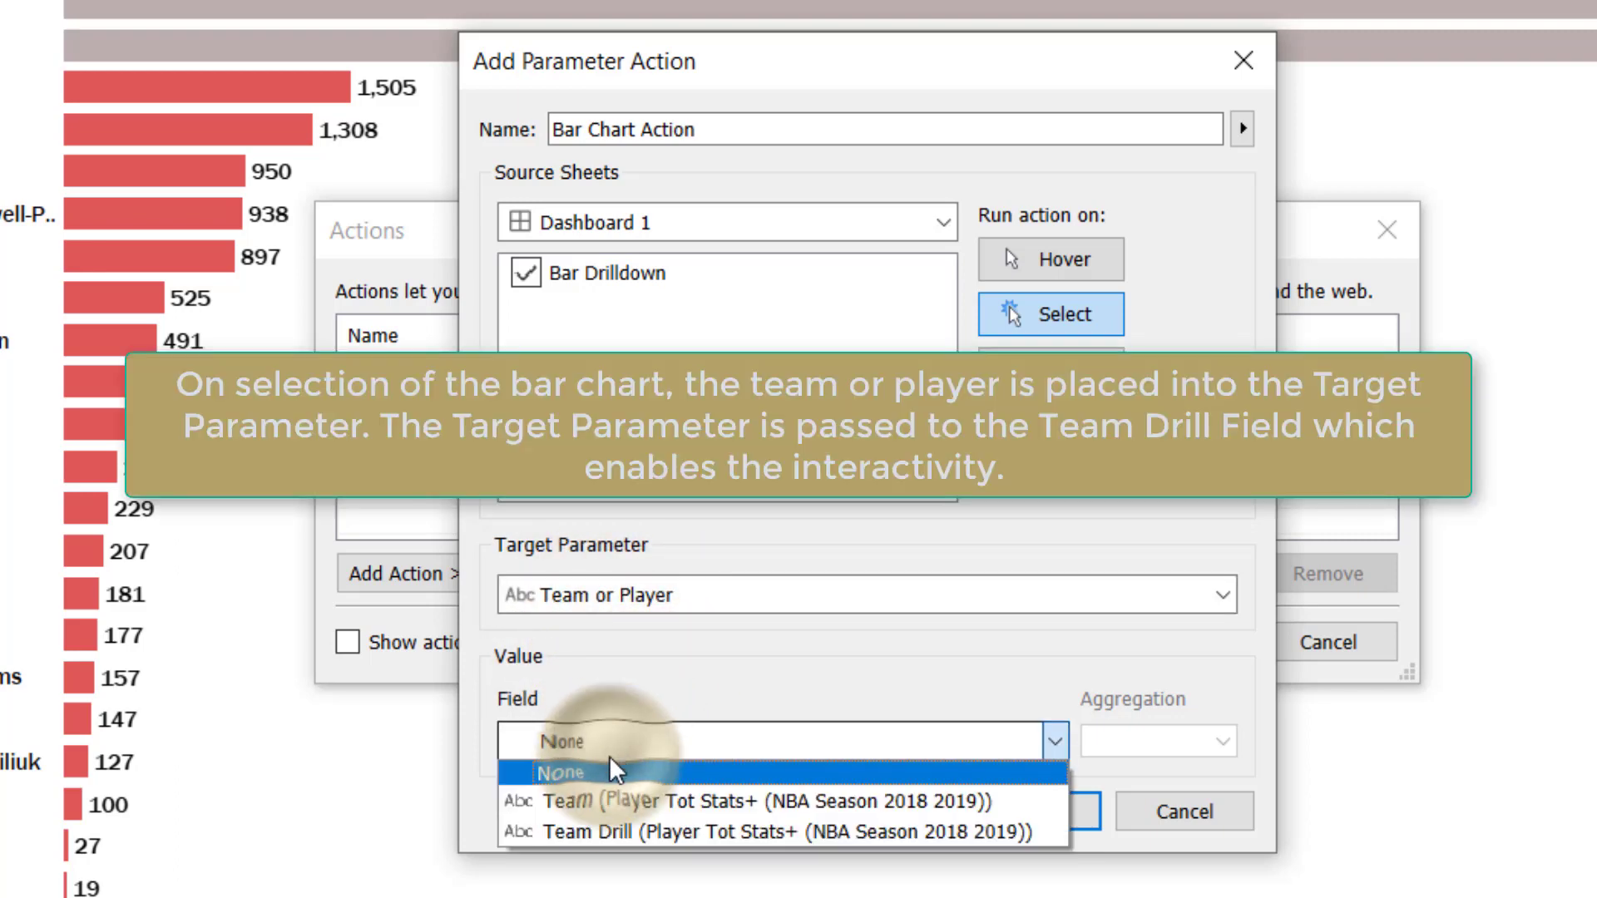
pyautogui.click(602, 831)
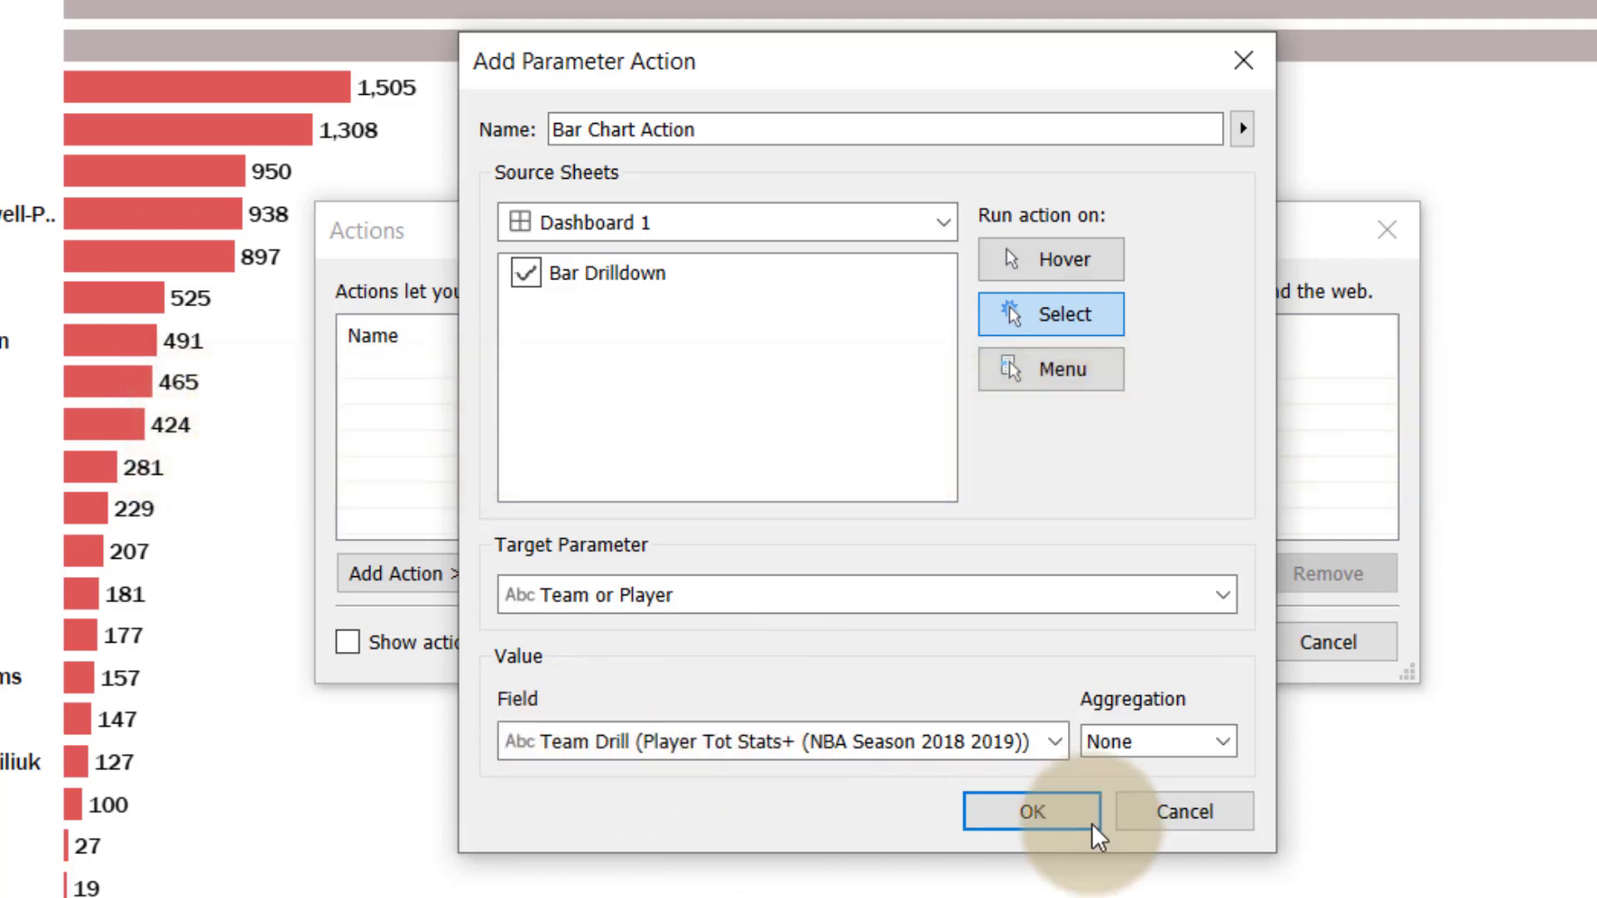
pyautogui.click(1051, 806)
pyautogui.click(1188, 646)
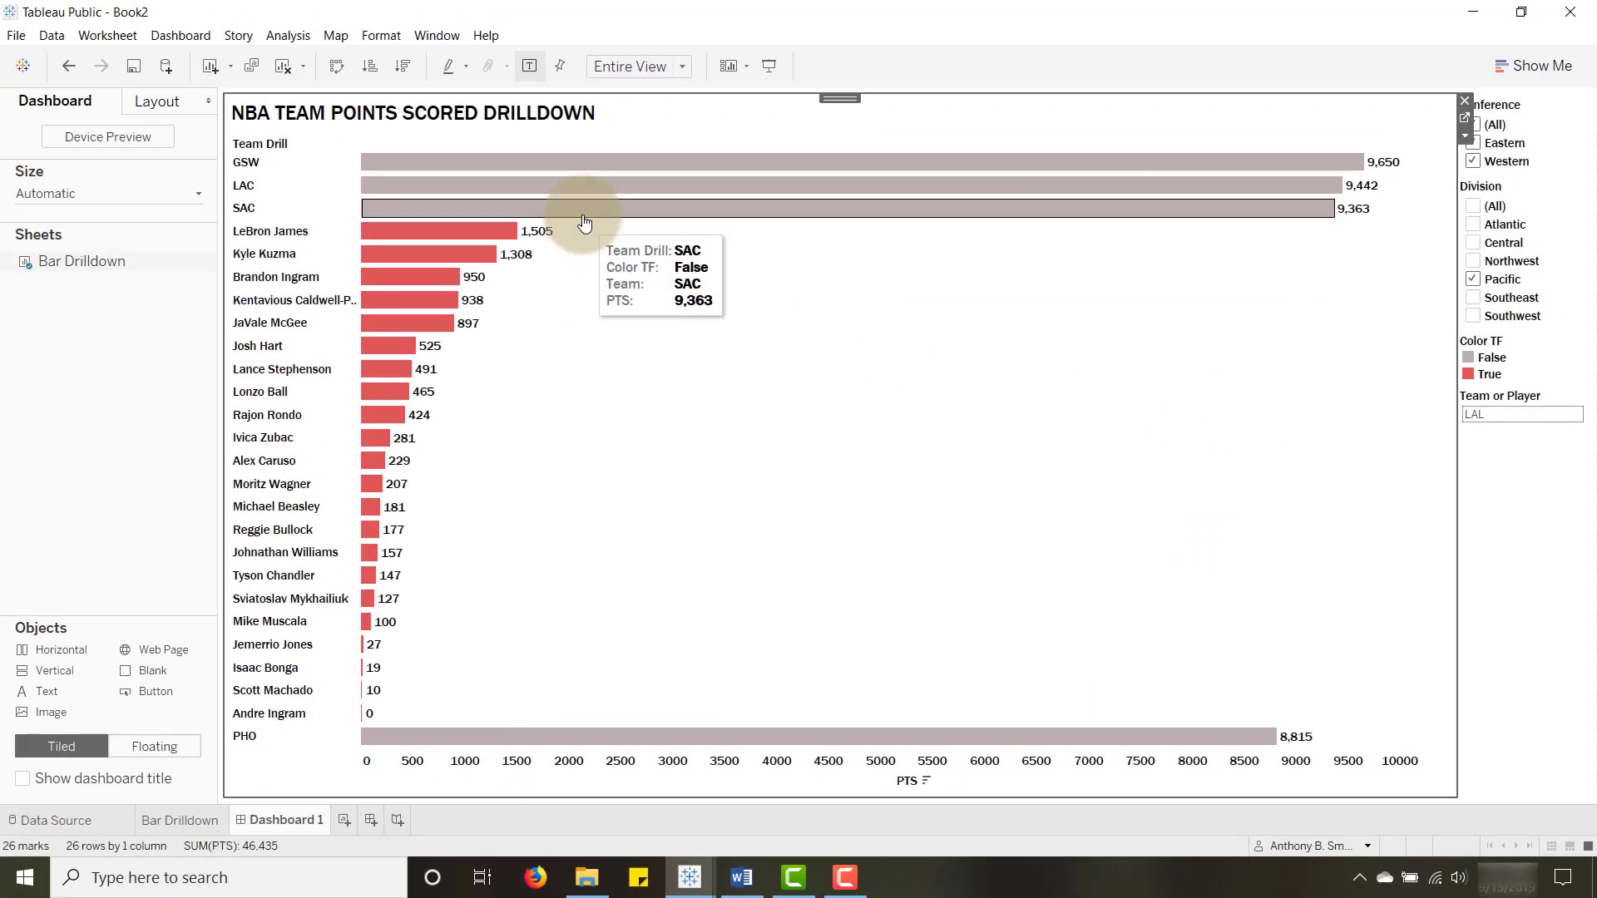
# Test the parameter action by selecting the SAC, LAC and GSW bars in turn, ending on LAC
pyautogui.click(584, 215)
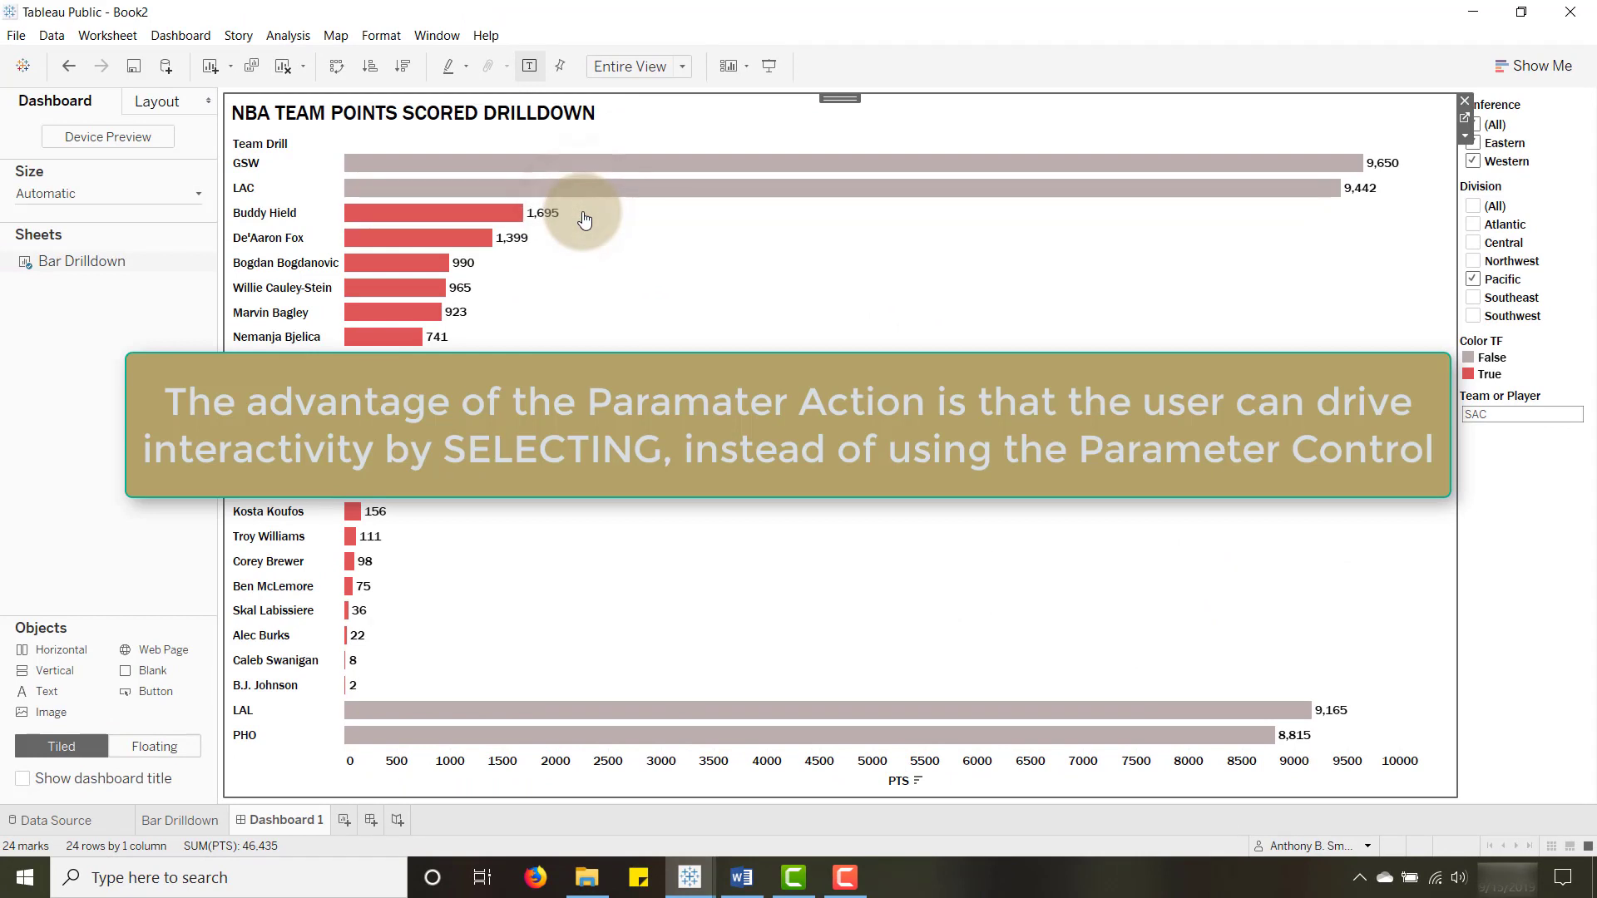
pyautogui.click(572, 190)
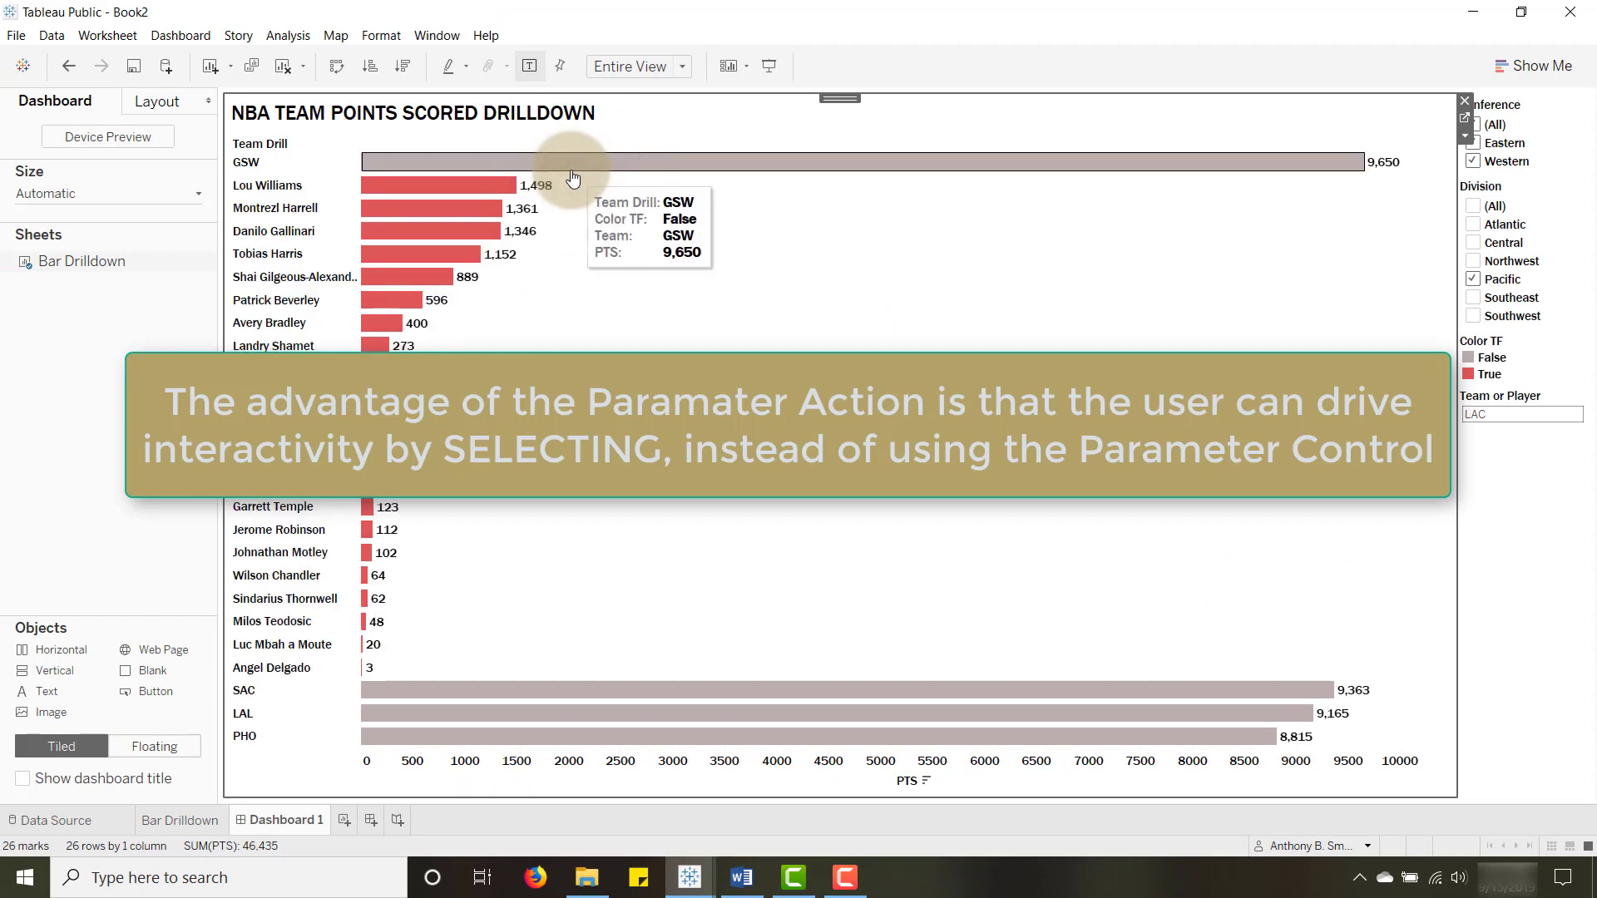
pyautogui.click(573, 177)
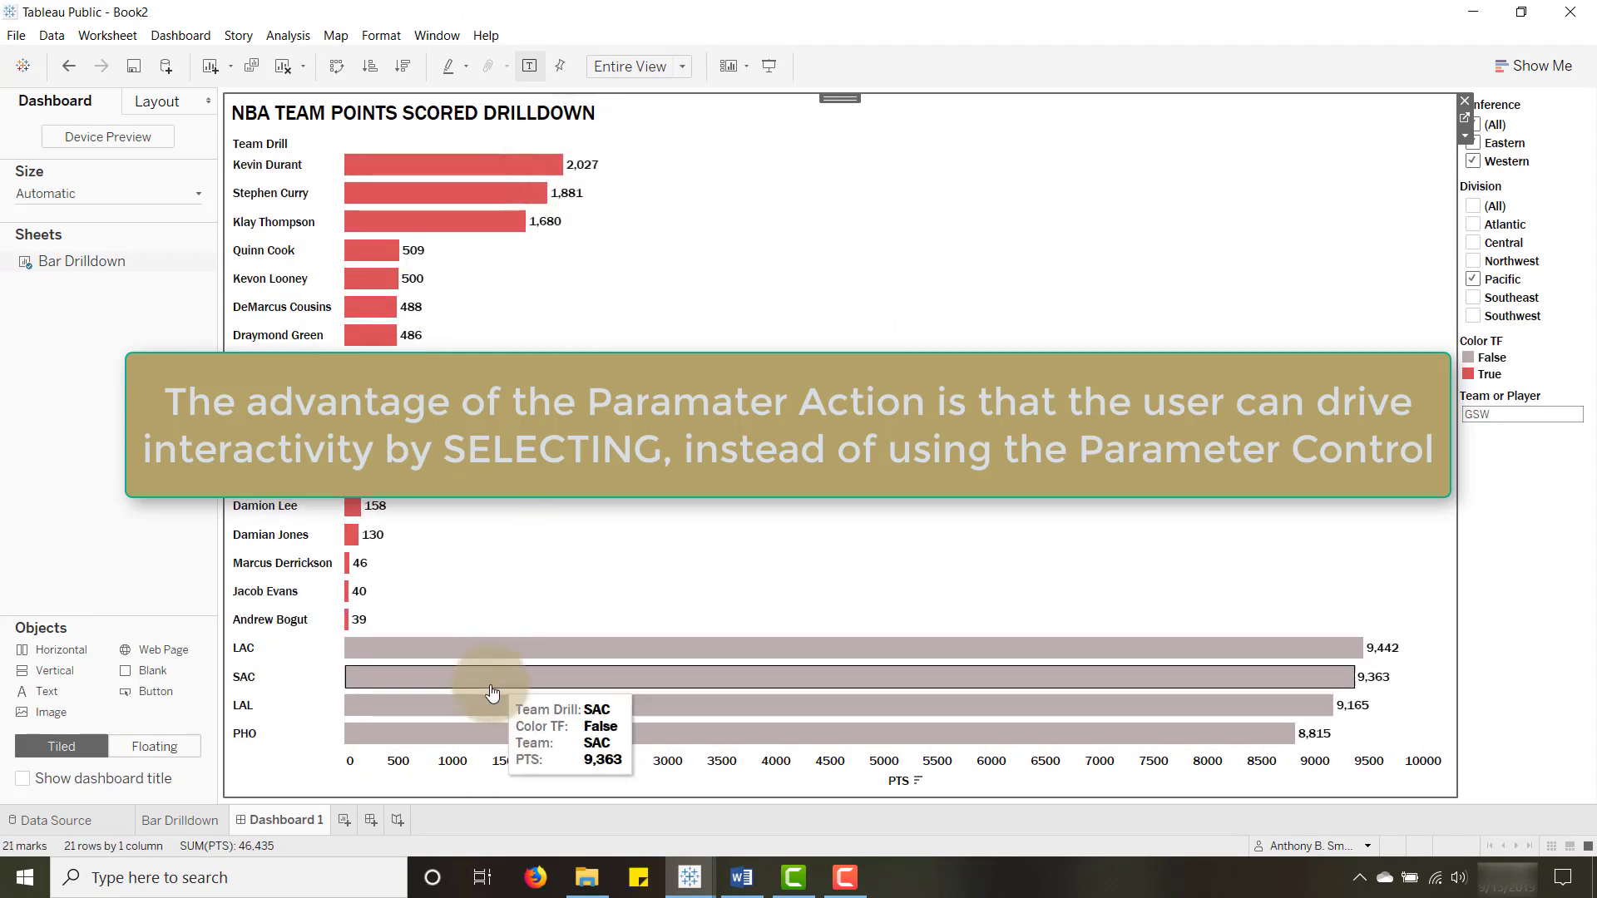
pyautogui.click(432, 649)
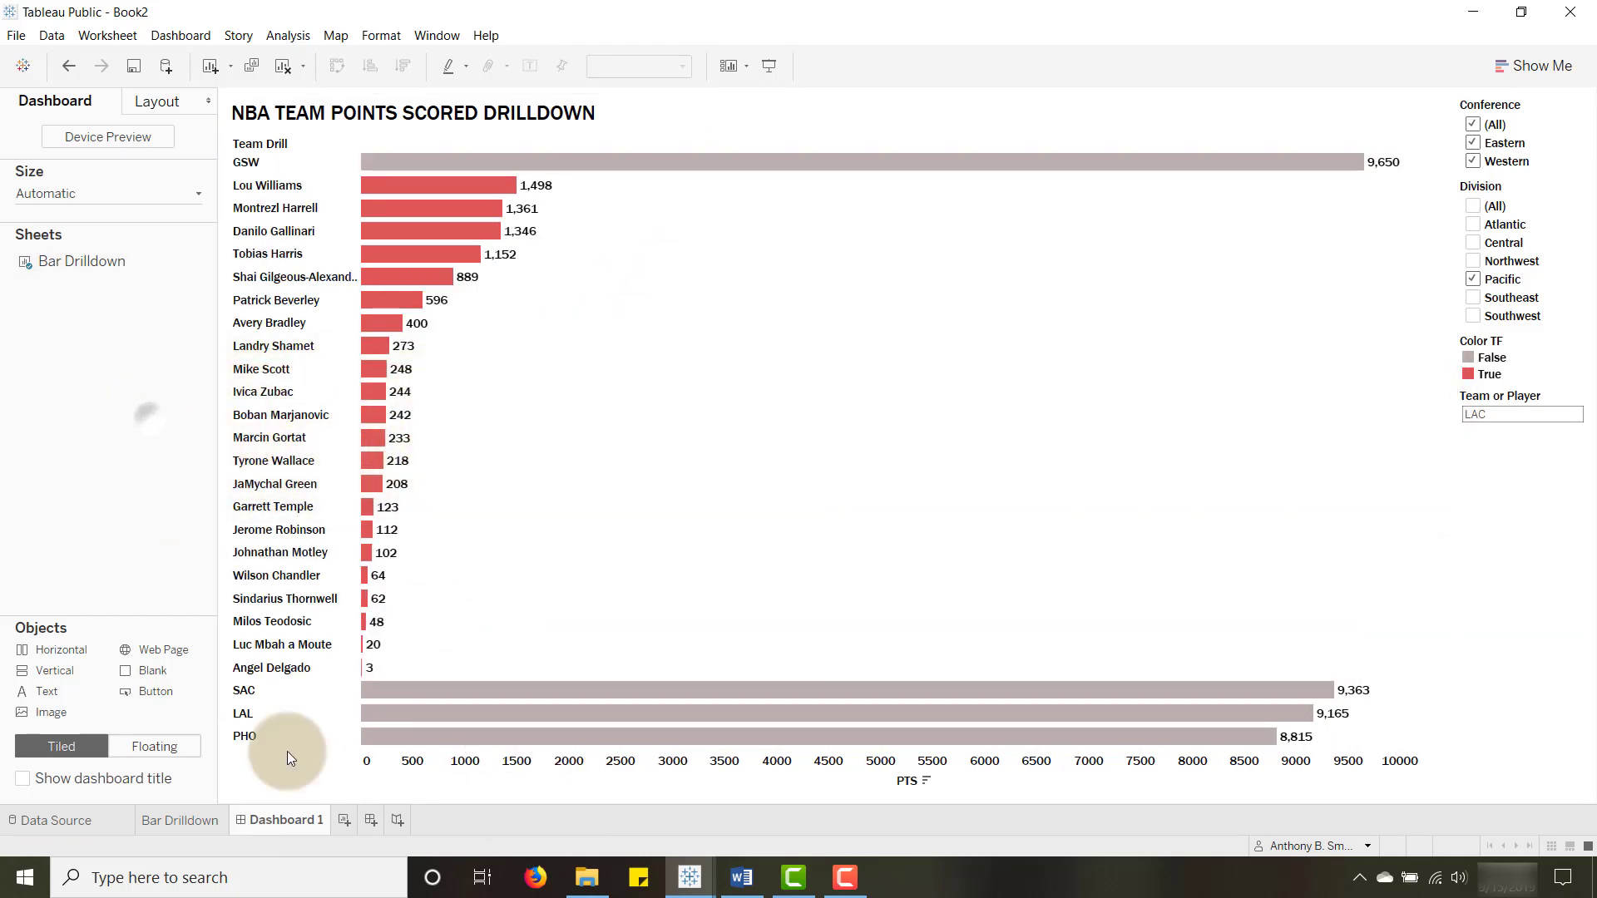
# Duplicate the Bar Drilldown worksheet and rename the copy Treemap Drill
pyautogui.click(196, 820)
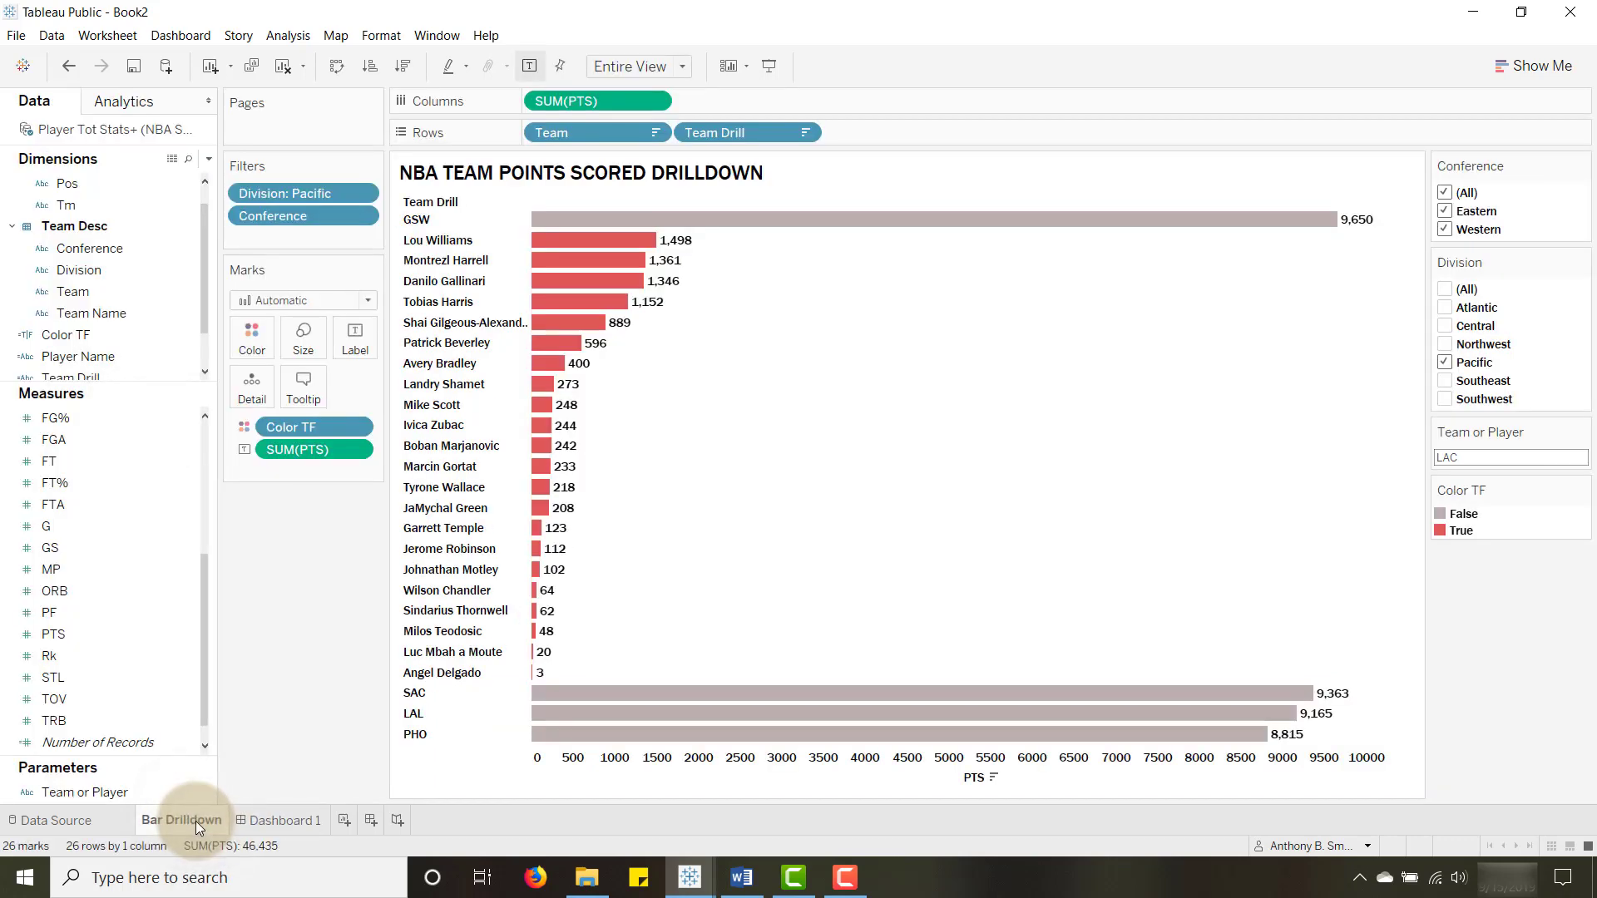
pyautogui.rightClick(196, 821)
pyautogui.click(252, 666)
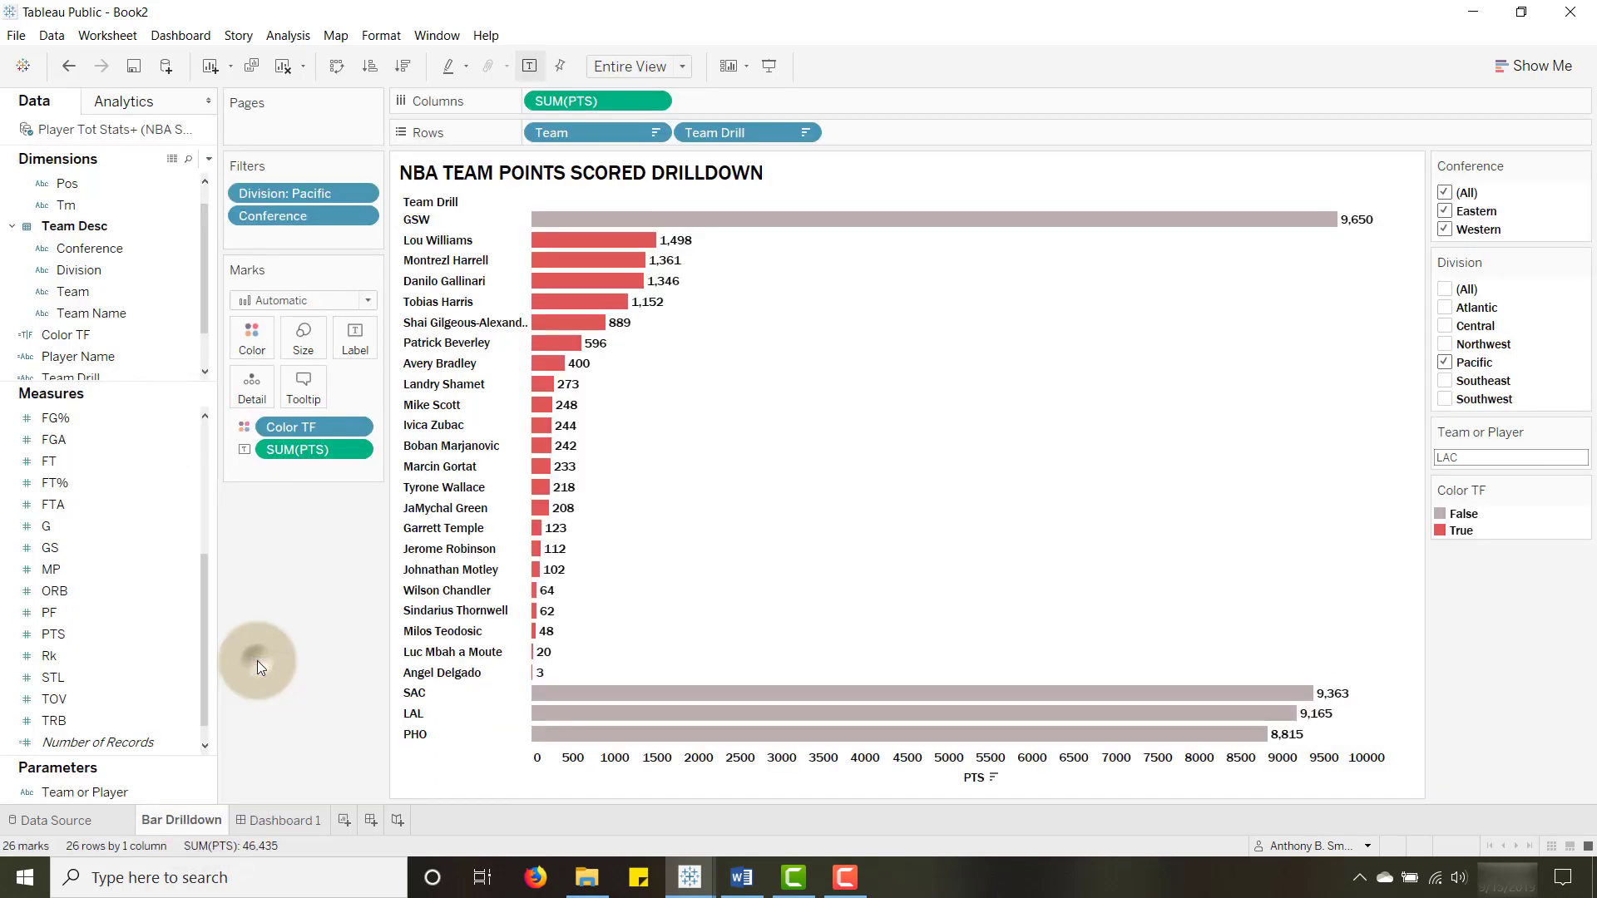
pyautogui.doubleClick(275, 819)
pyautogui.write('Treemap Drill')
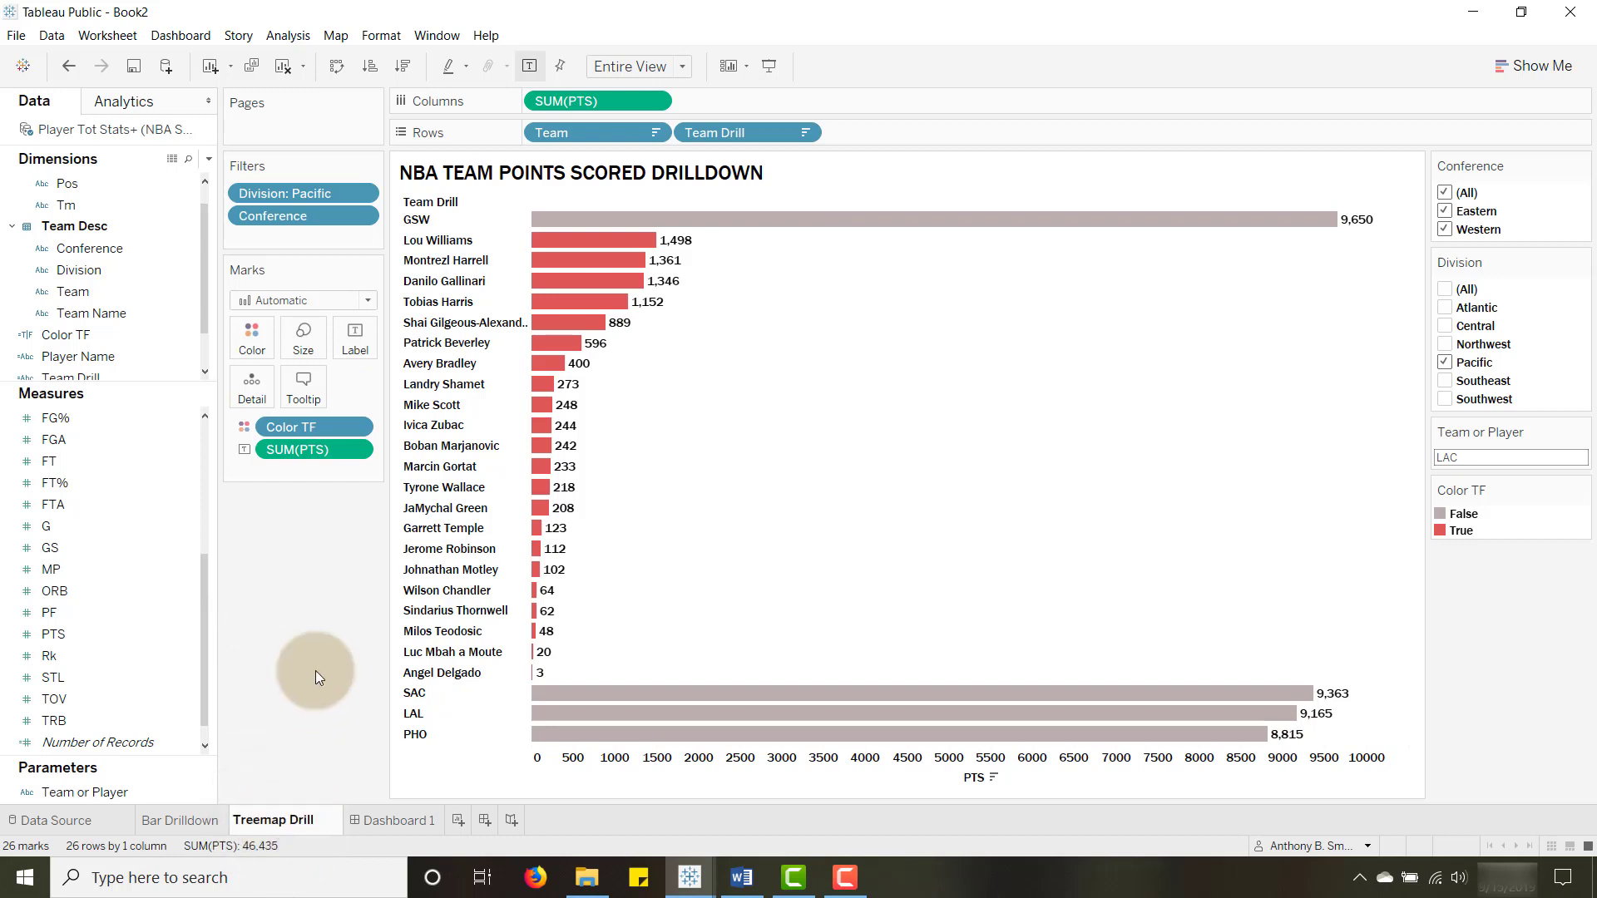
pyautogui.press('Return')
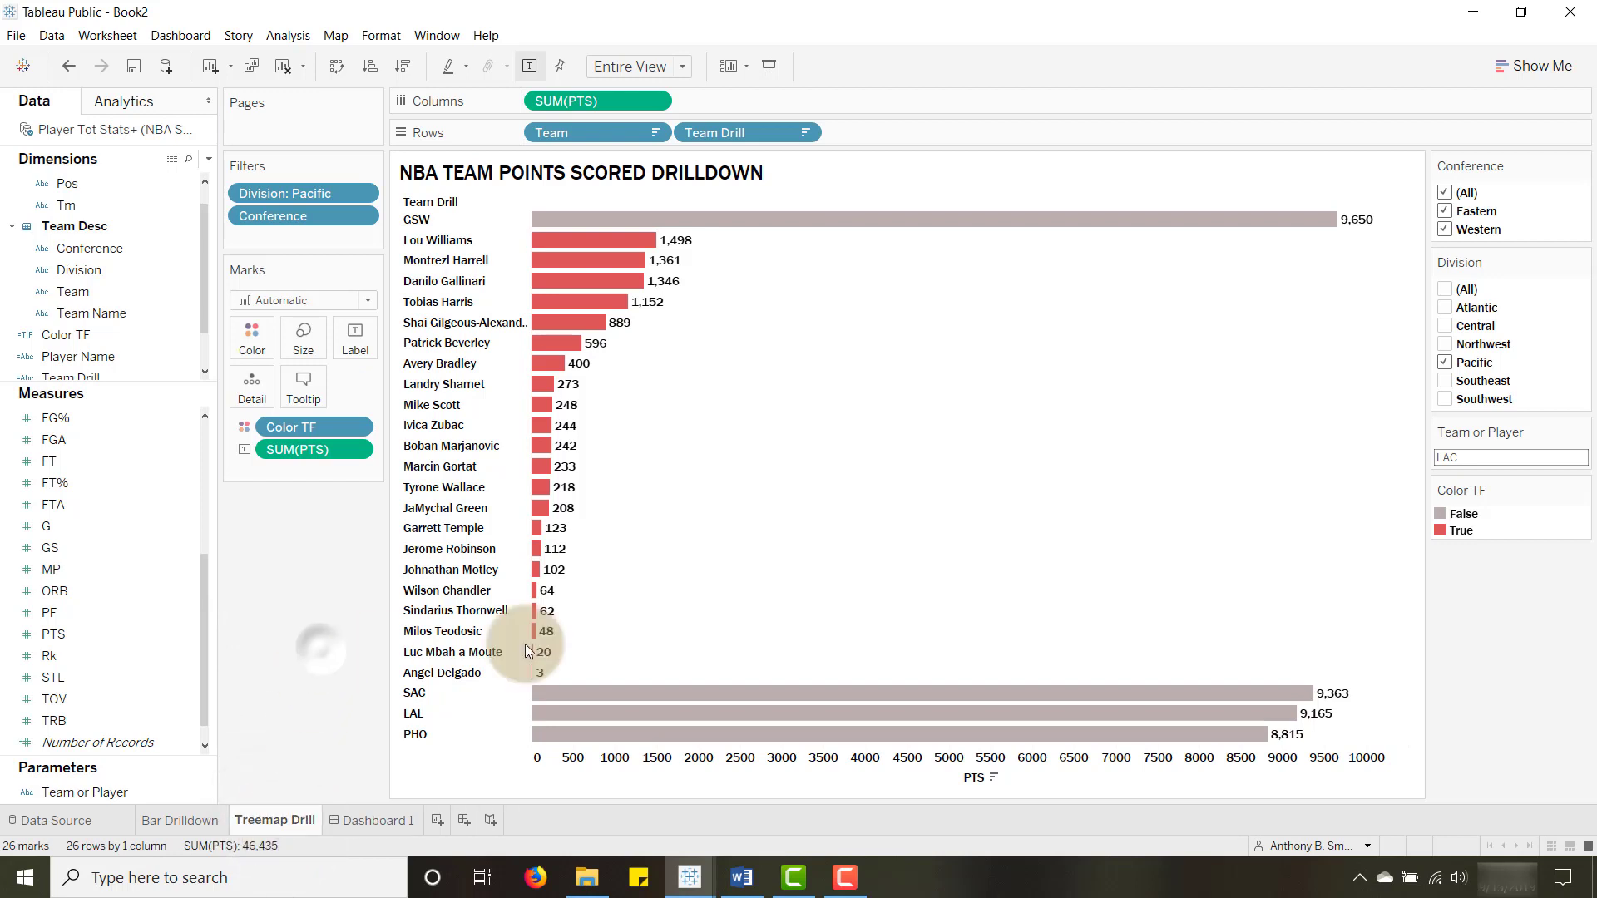
# Convert the Treemap Drill worksheet's bar chart to a treemap
pyautogui.click(1539, 67)
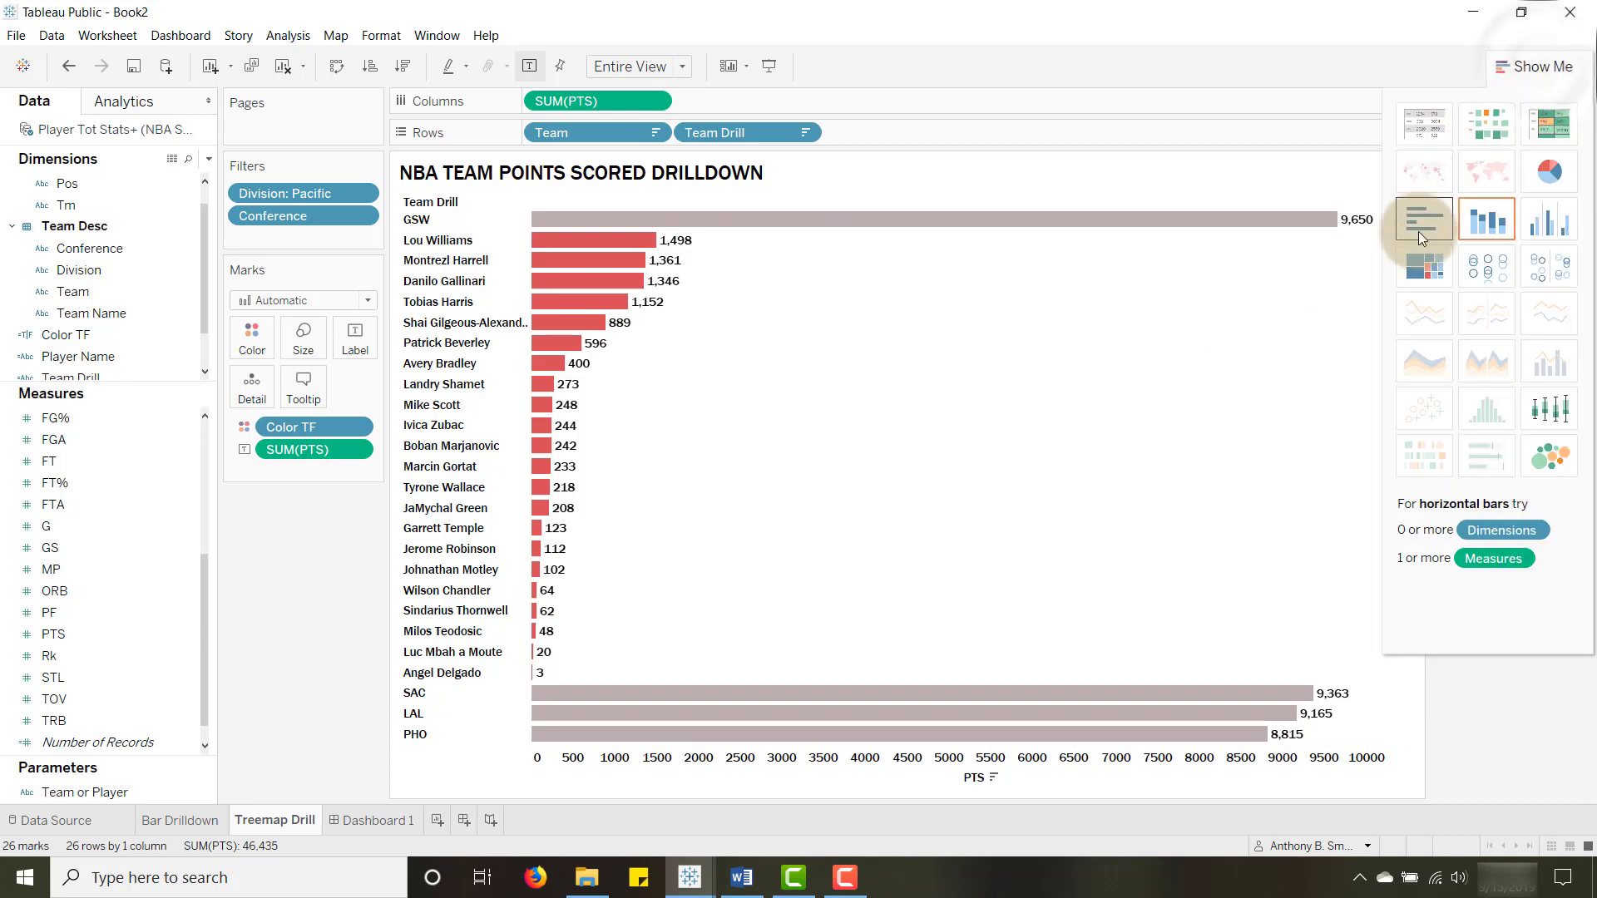
pyautogui.click(1419, 266)
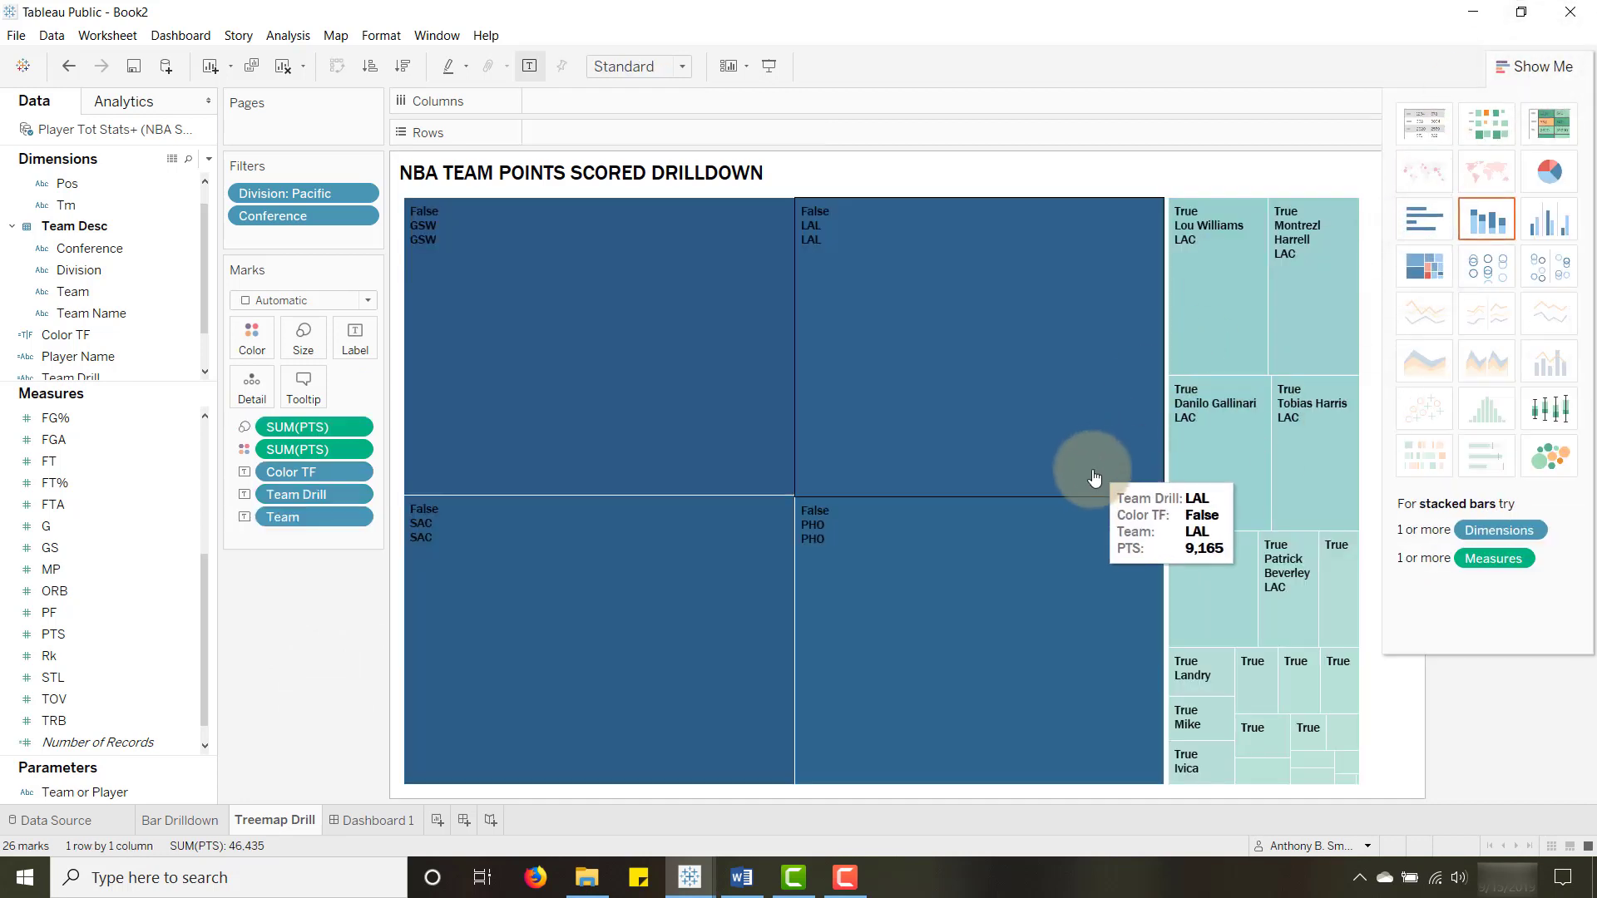
pyautogui.hotkey('alt', 'Tab')
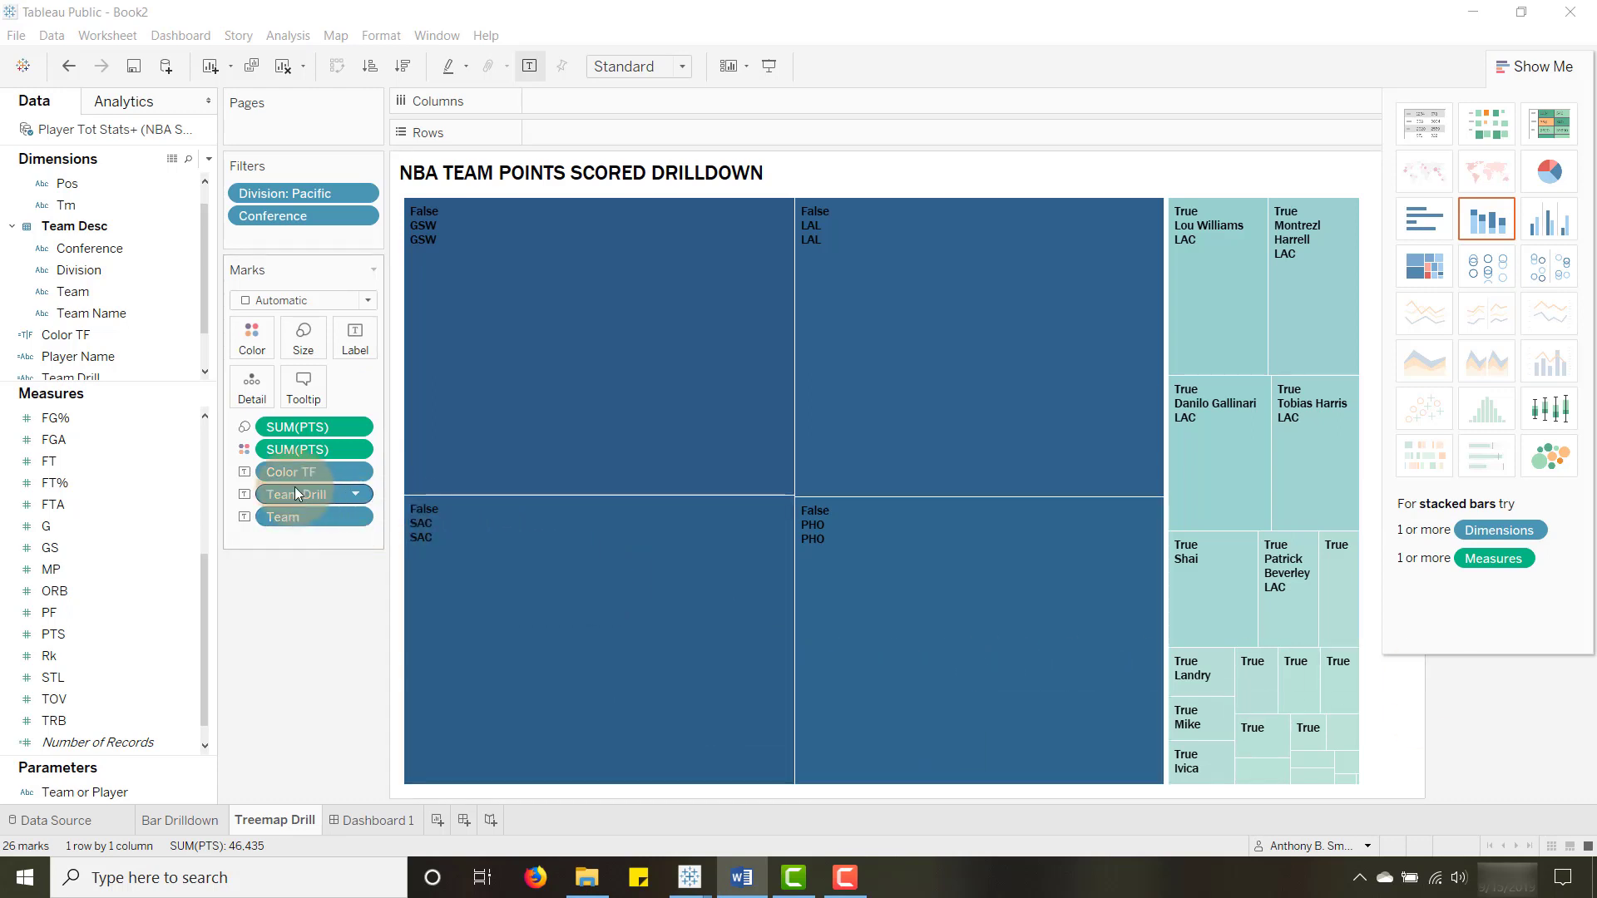
# Remove Color TF and Team from the treemap's marks and add PTS to its labels
pyautogui.moveTo(288, 473); pyautogui.dragTo(296, 637)
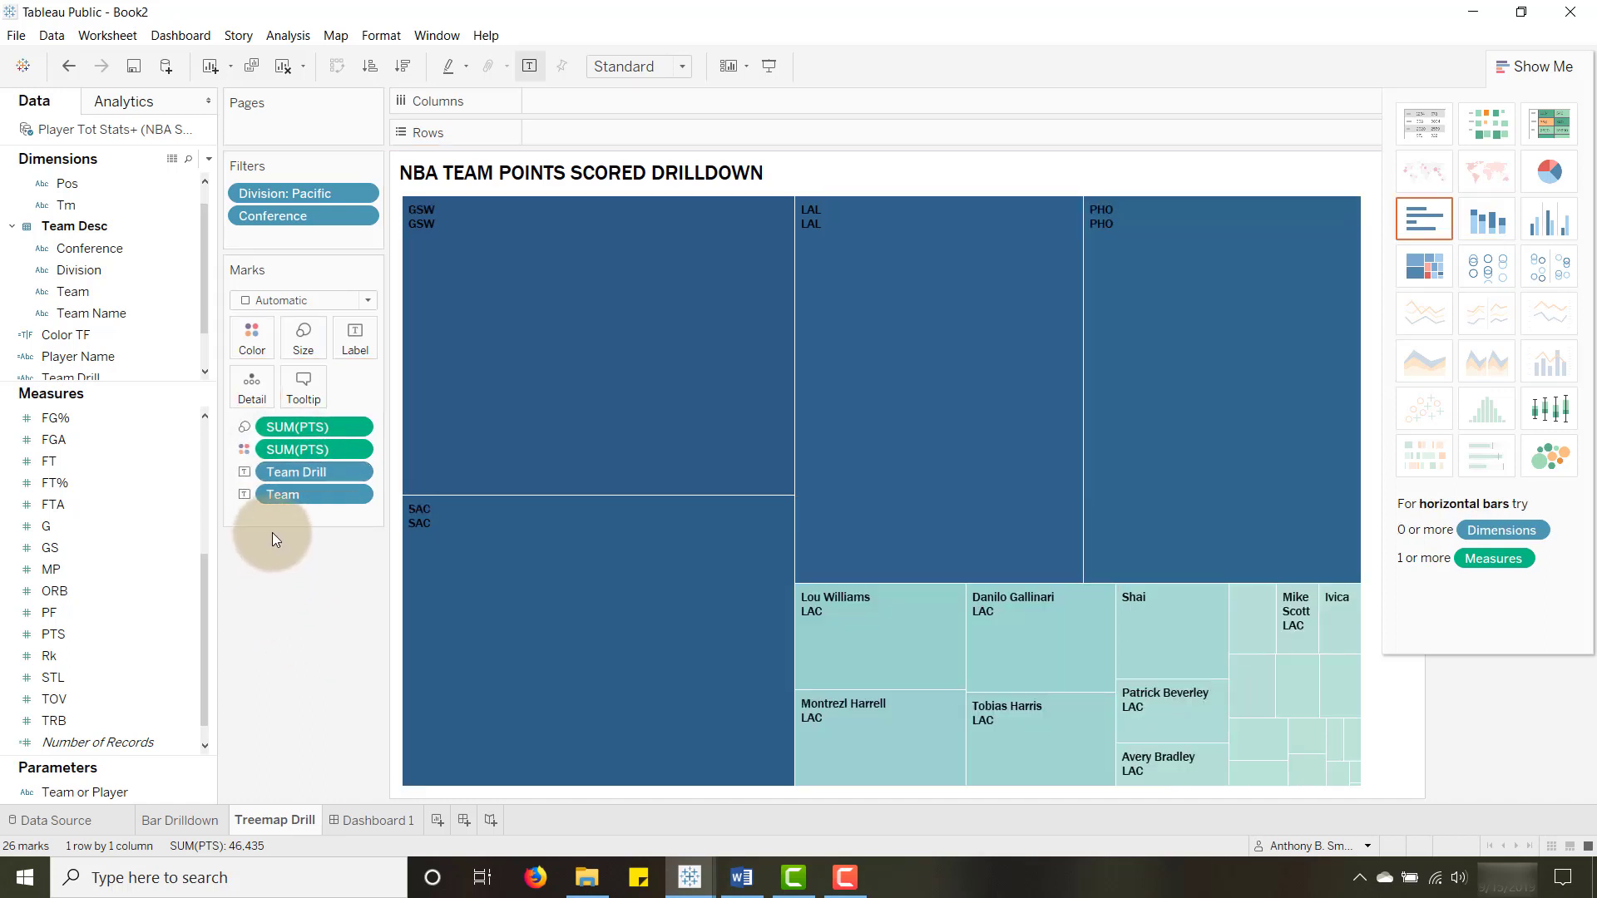
pyautogui.moveTo(281, 498); pyautogui.dragTo(283, 650)
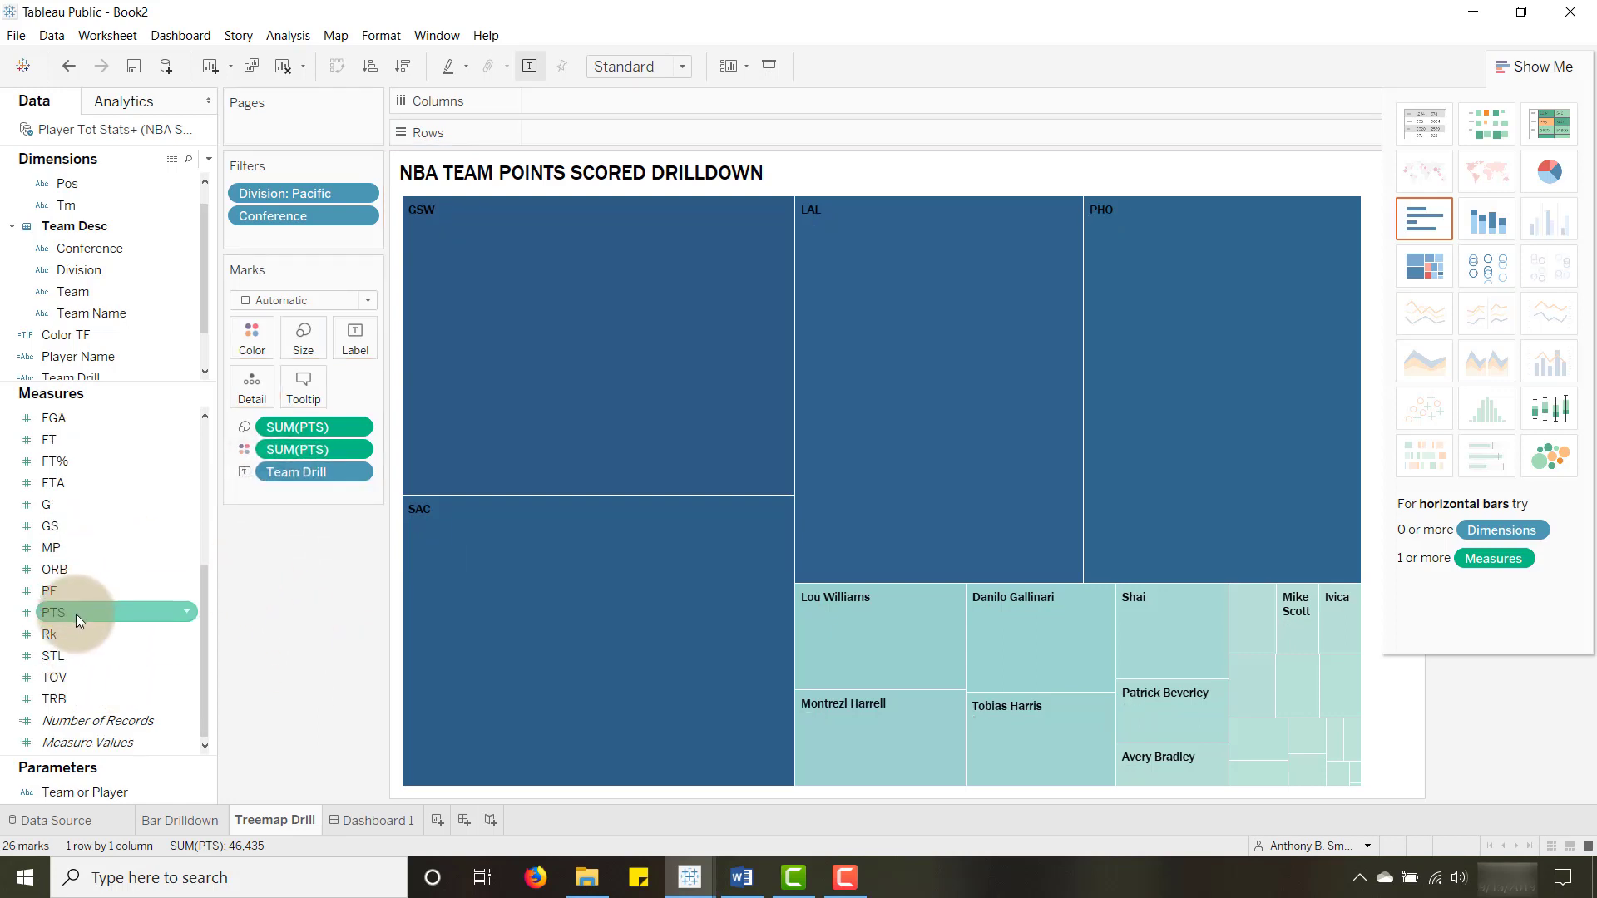
pyautogui.moveTo(77, 619); pyautogui.dragTo(363, 343)
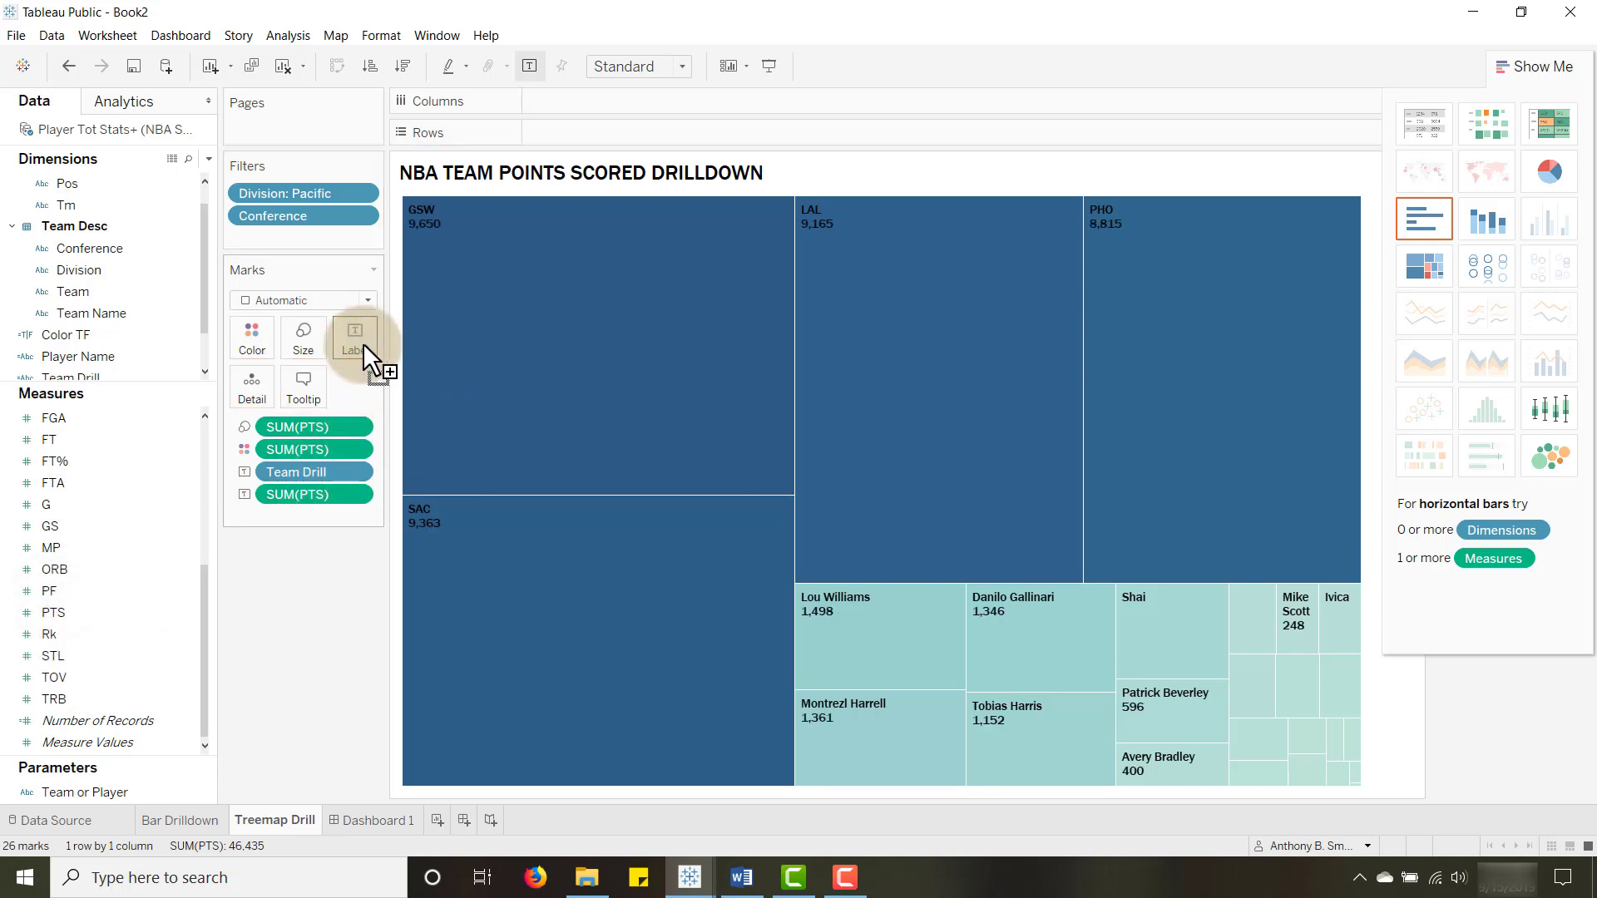
# Change the font color of the treemap's SUM(PTS) and Team Drill label text to white
pyautogui.click(356, 341)
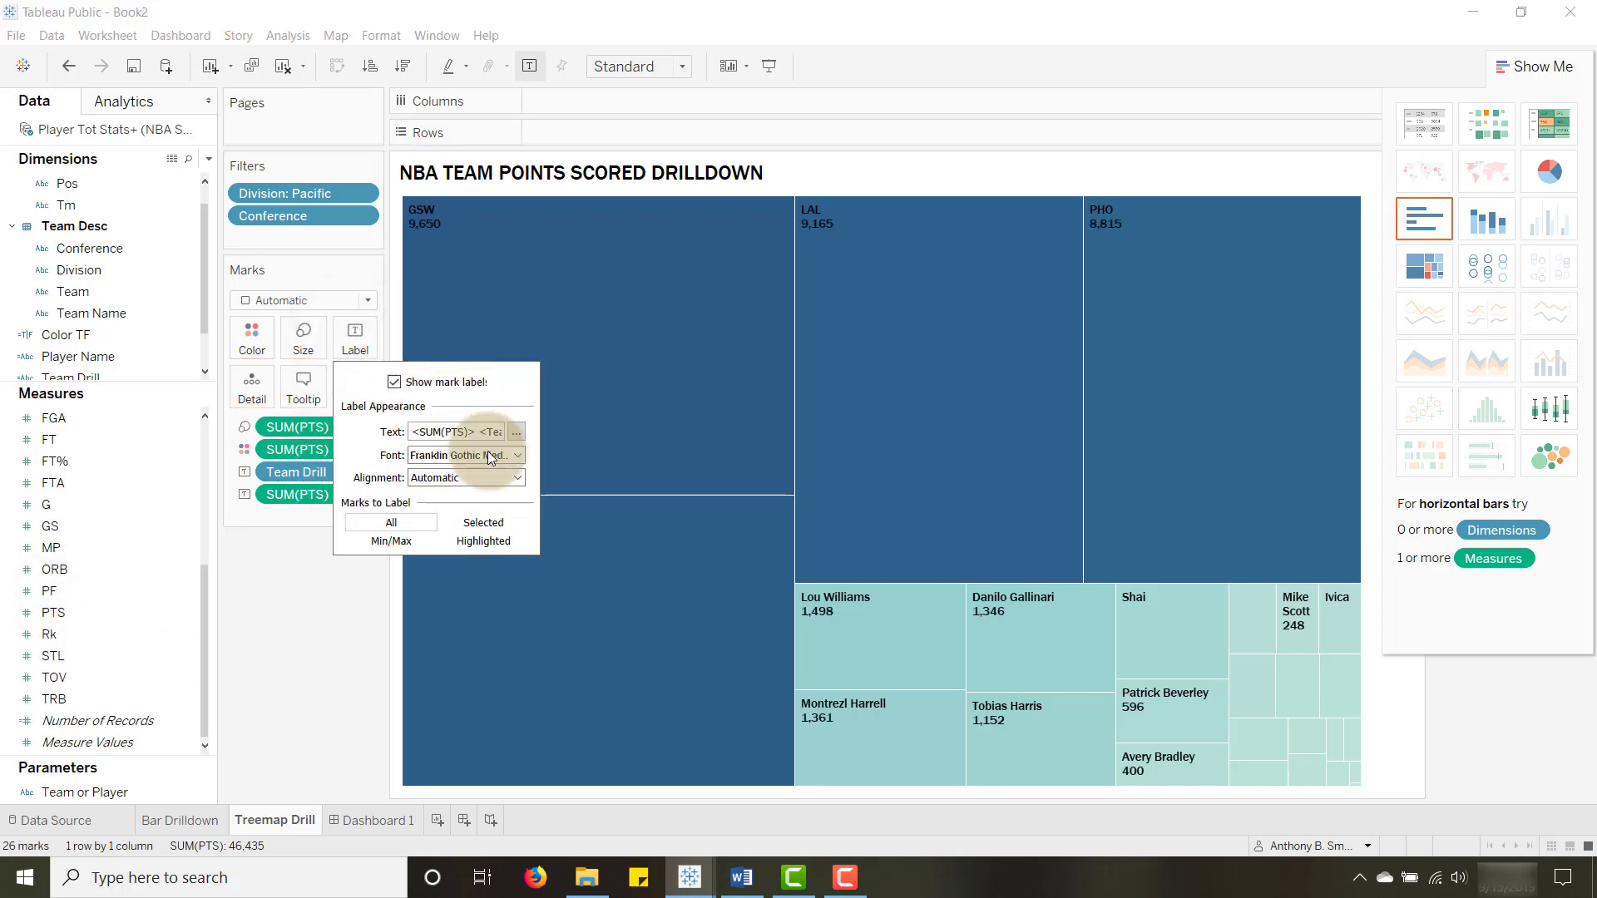
pyautogui.click(517, 431)
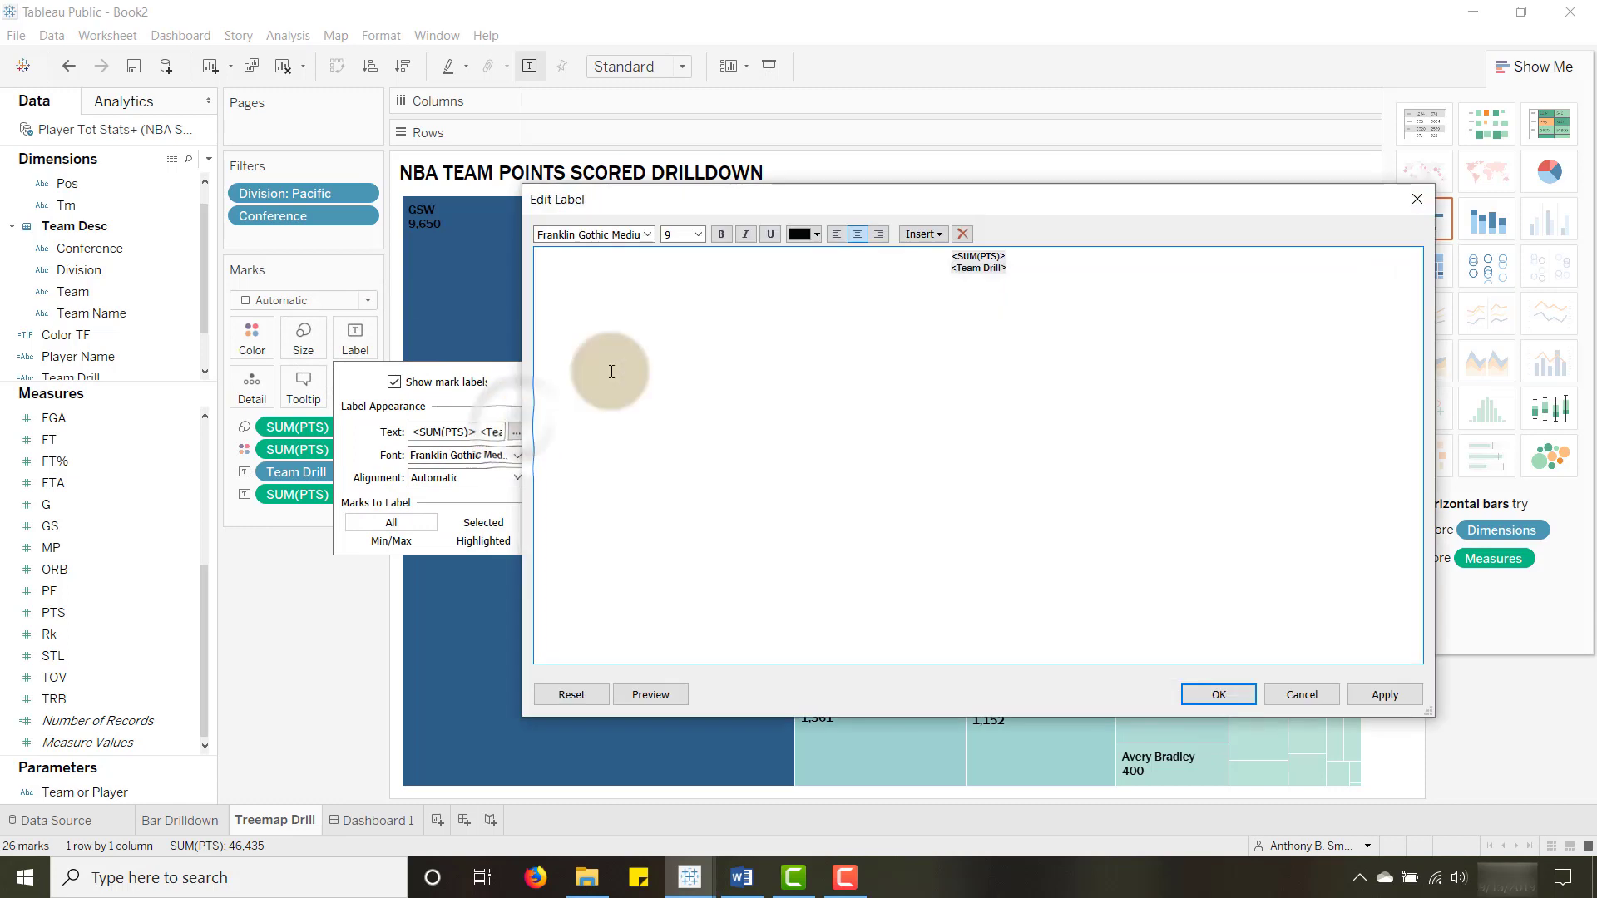
pyautogui.moveTo(1065, 268); pyautogui.dragTo(958, 263)
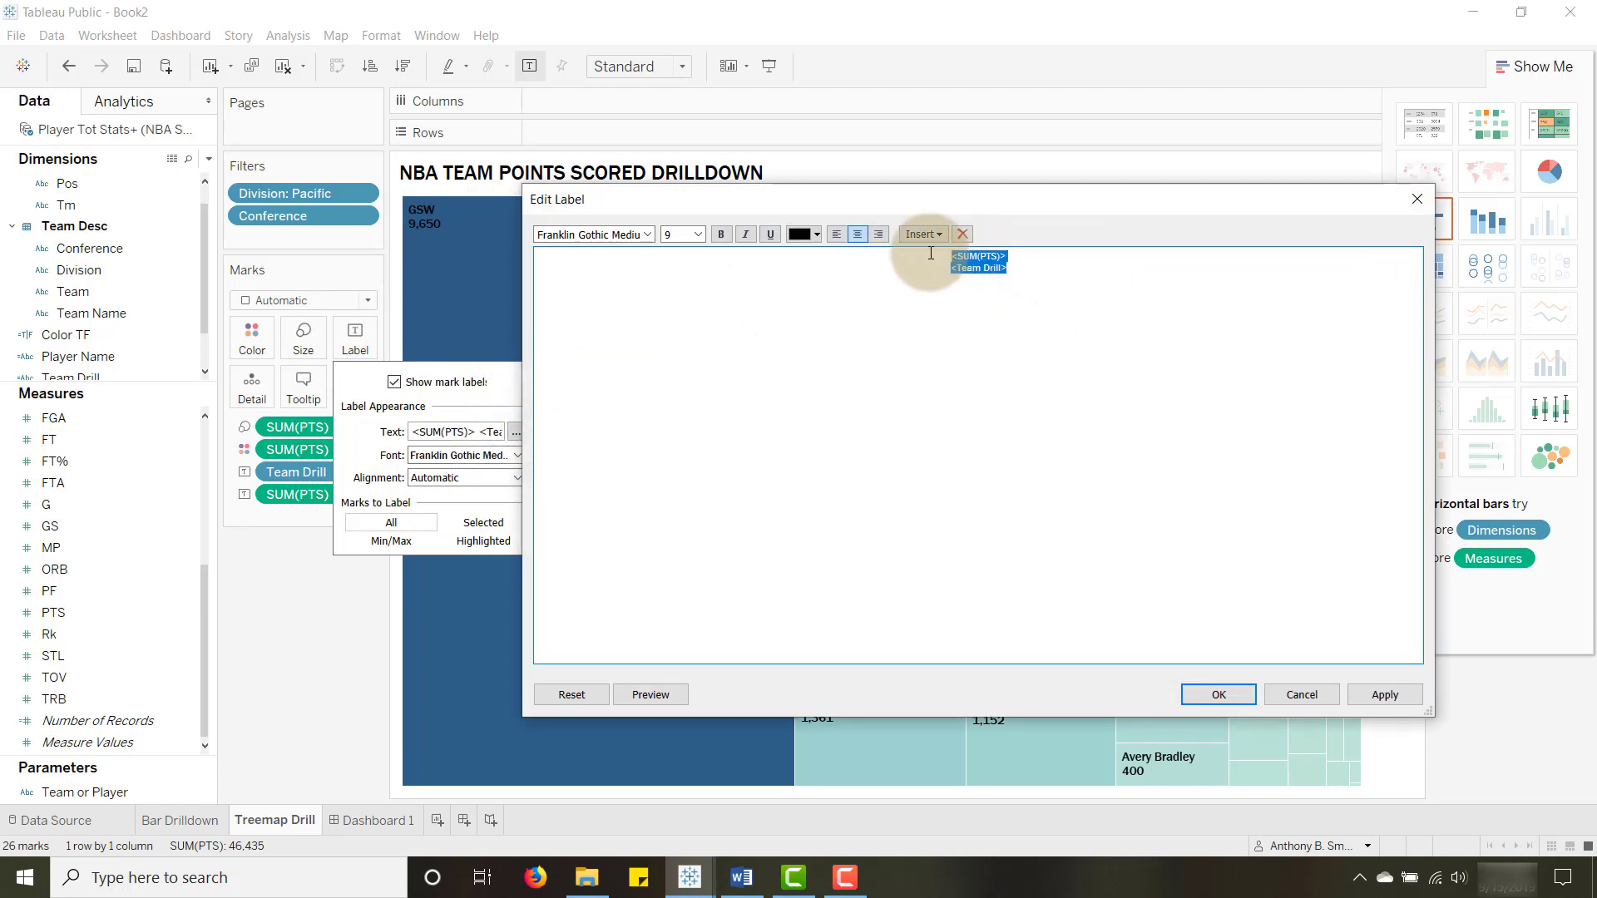
pyautogui.click(817, 236)
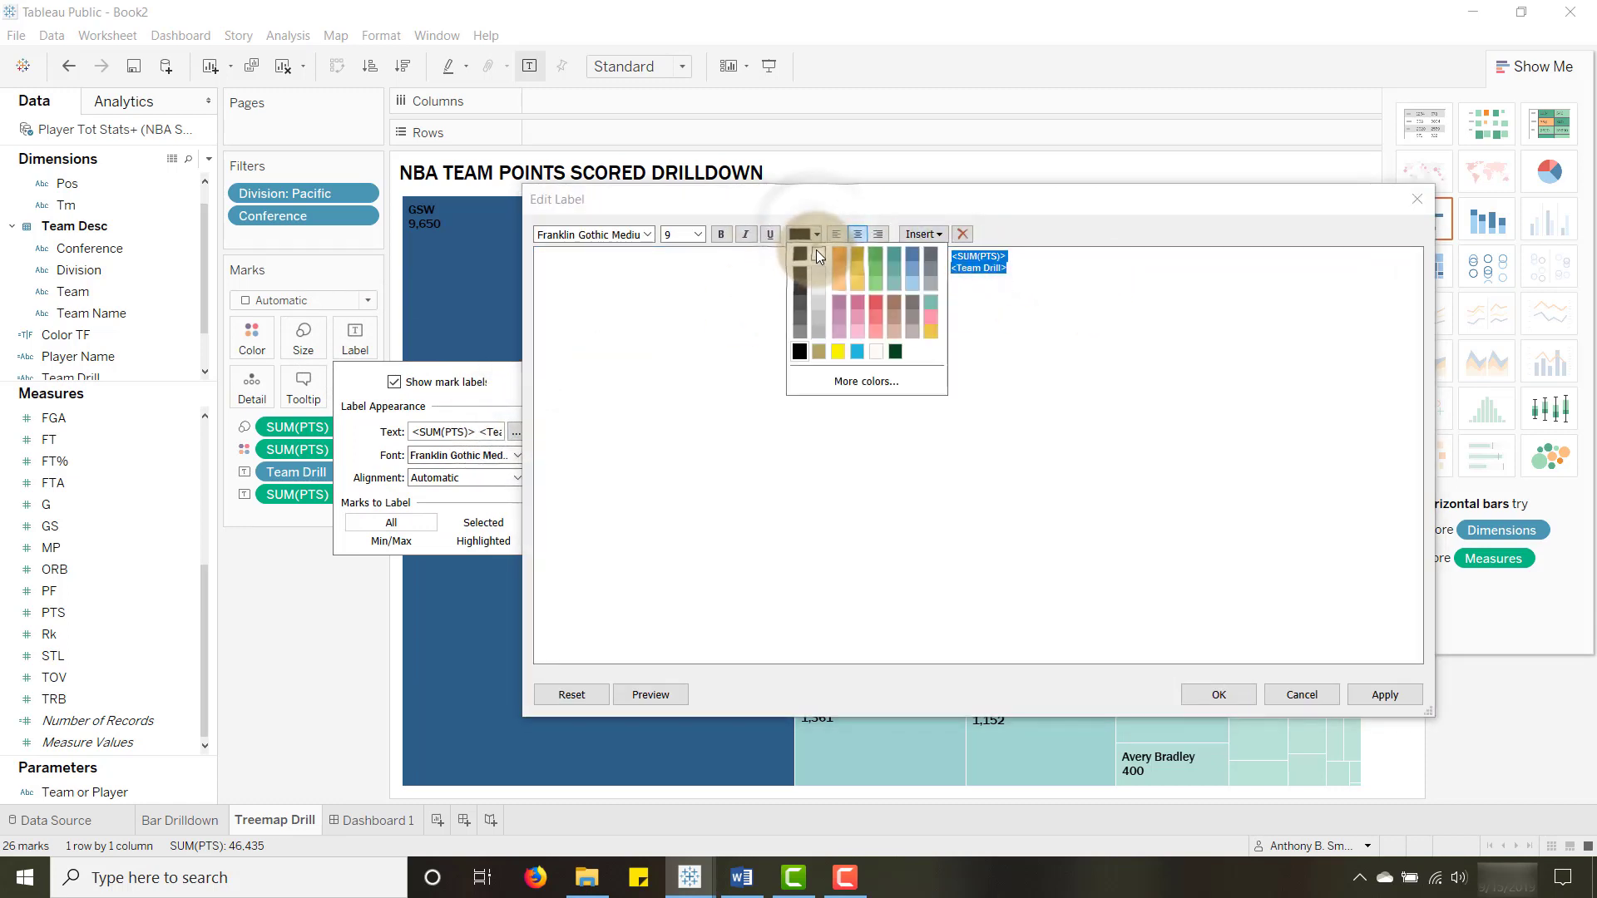
pyautogui.click(818, 255)
pyautogui.click(1219, 694)
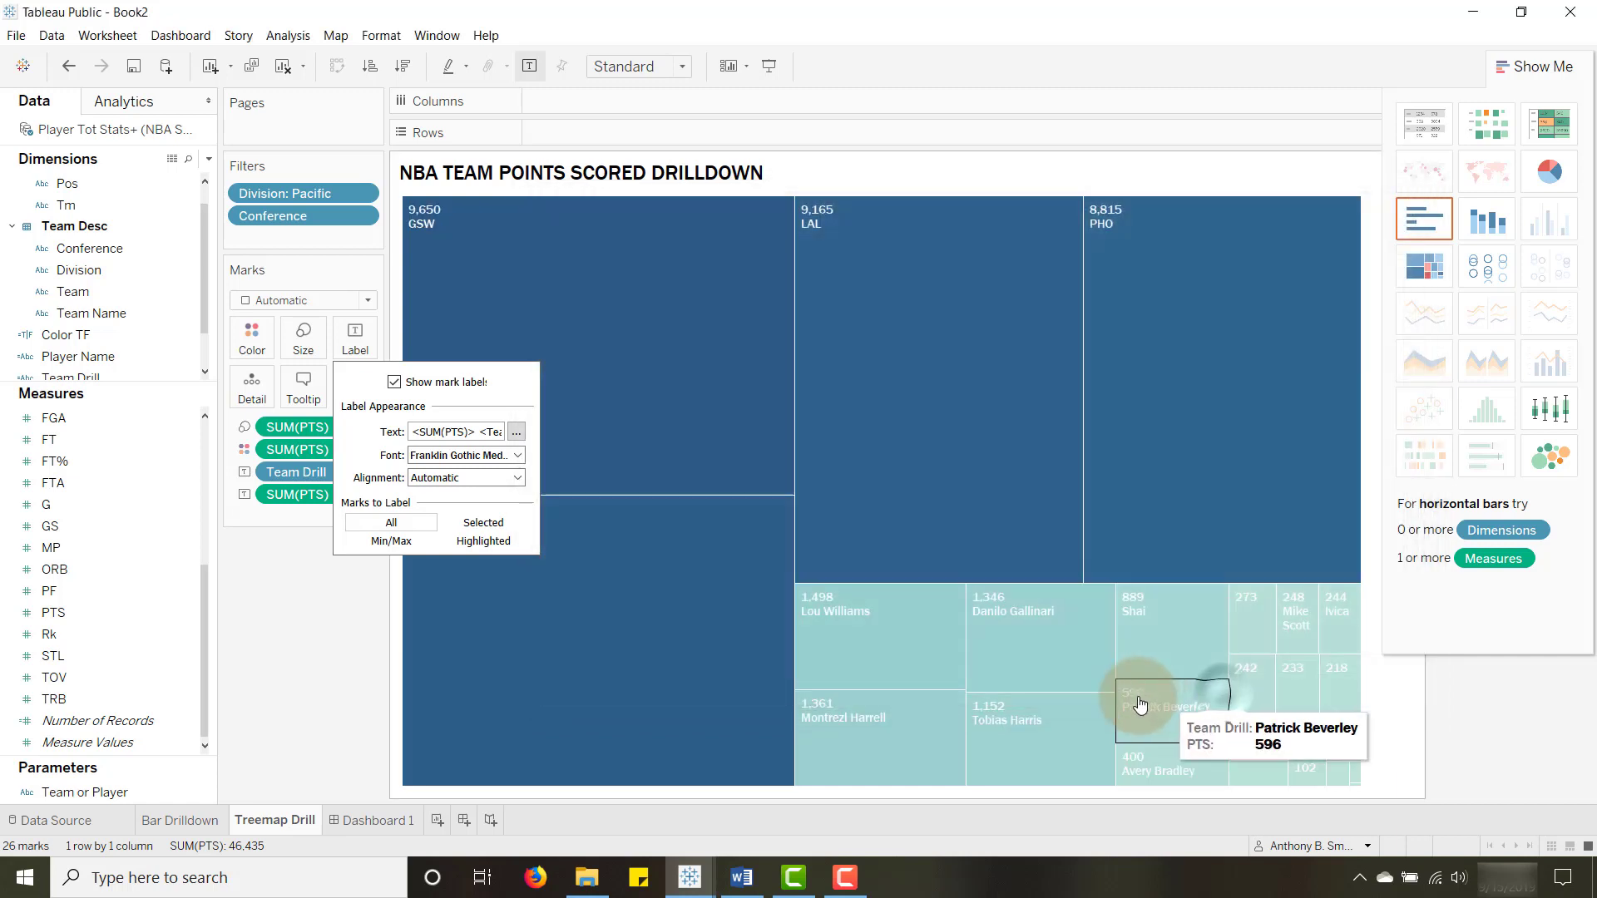
pyautogui.click(309, 674)
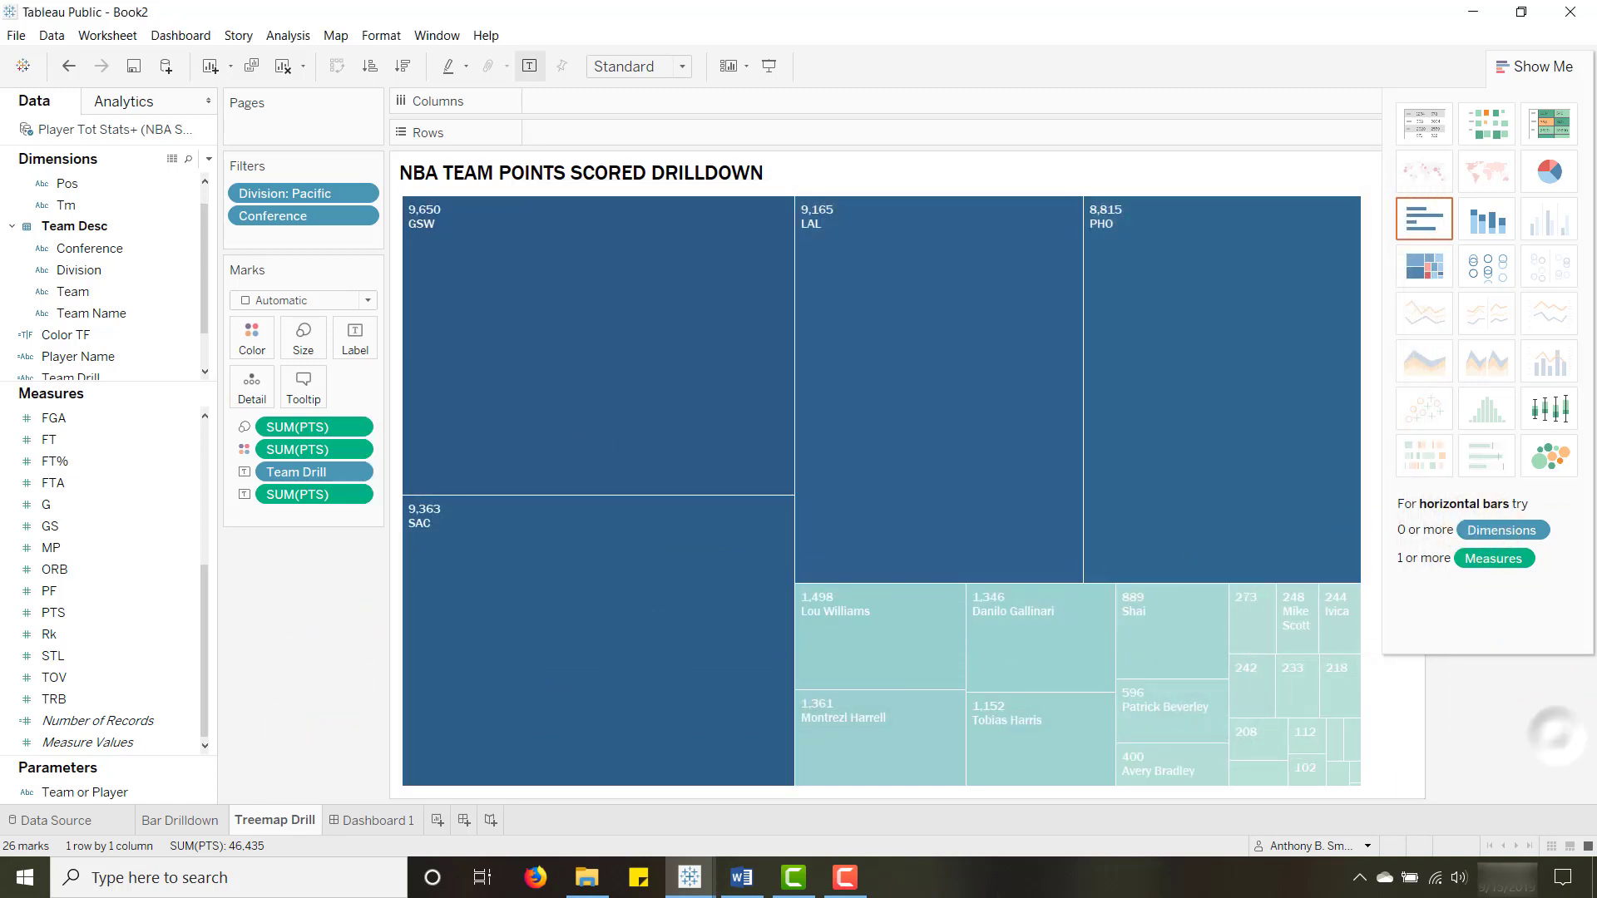
# Set the treemap's SUM(PTS) color palette to Red-Blue Diverging
pyautogui.click(1535, 77)
pyautogui.click(1581, 490)
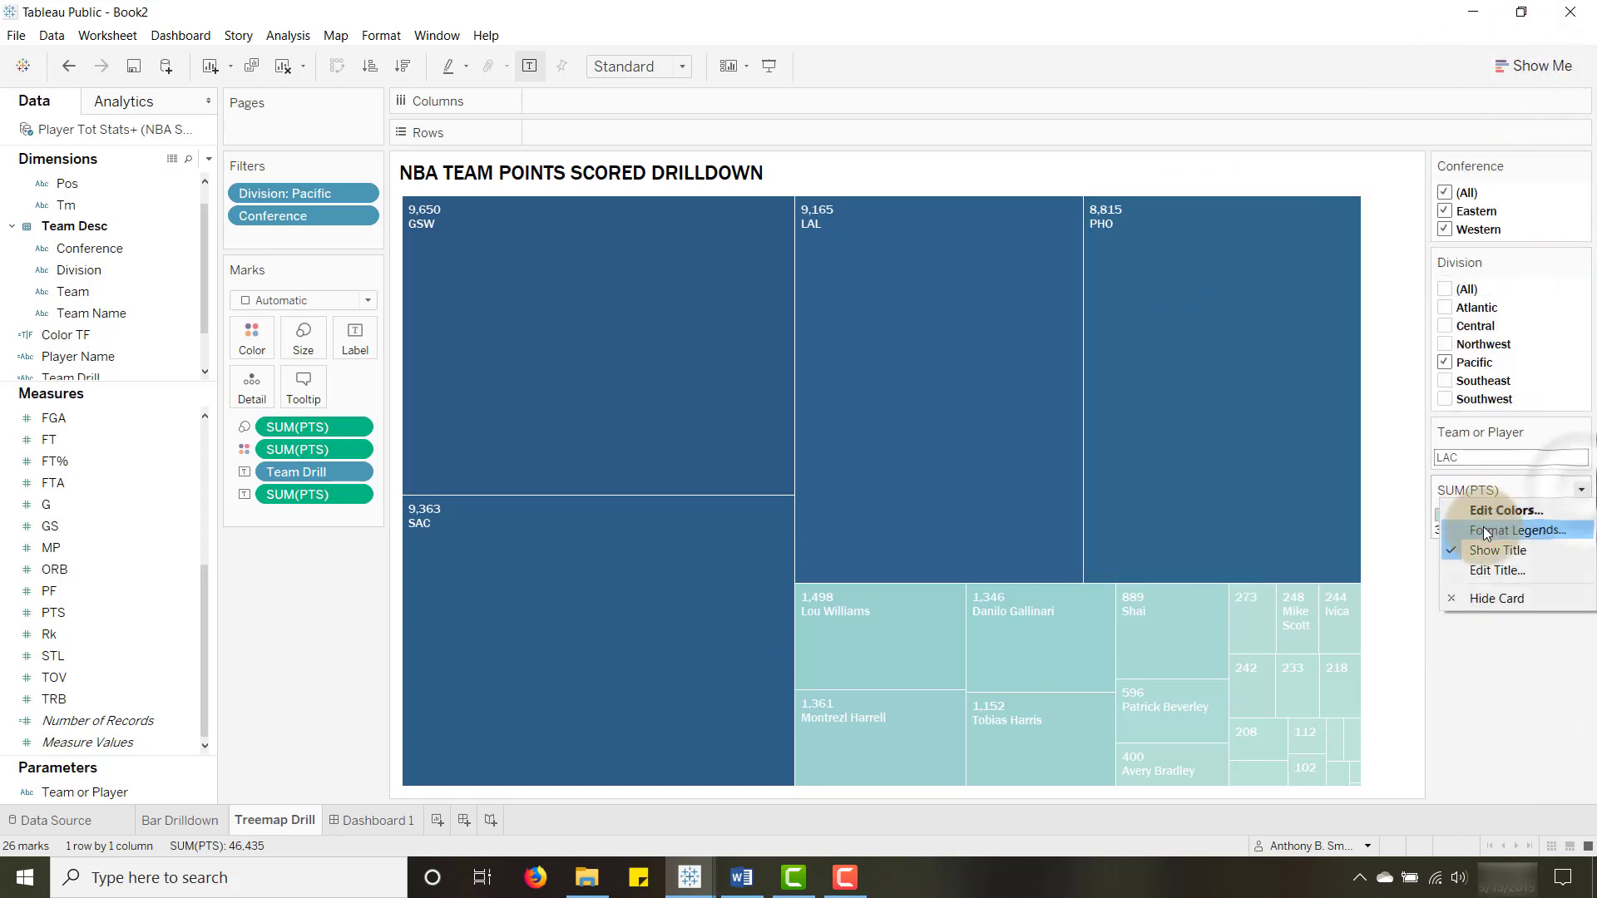
pyautogui.click(1488, 510)
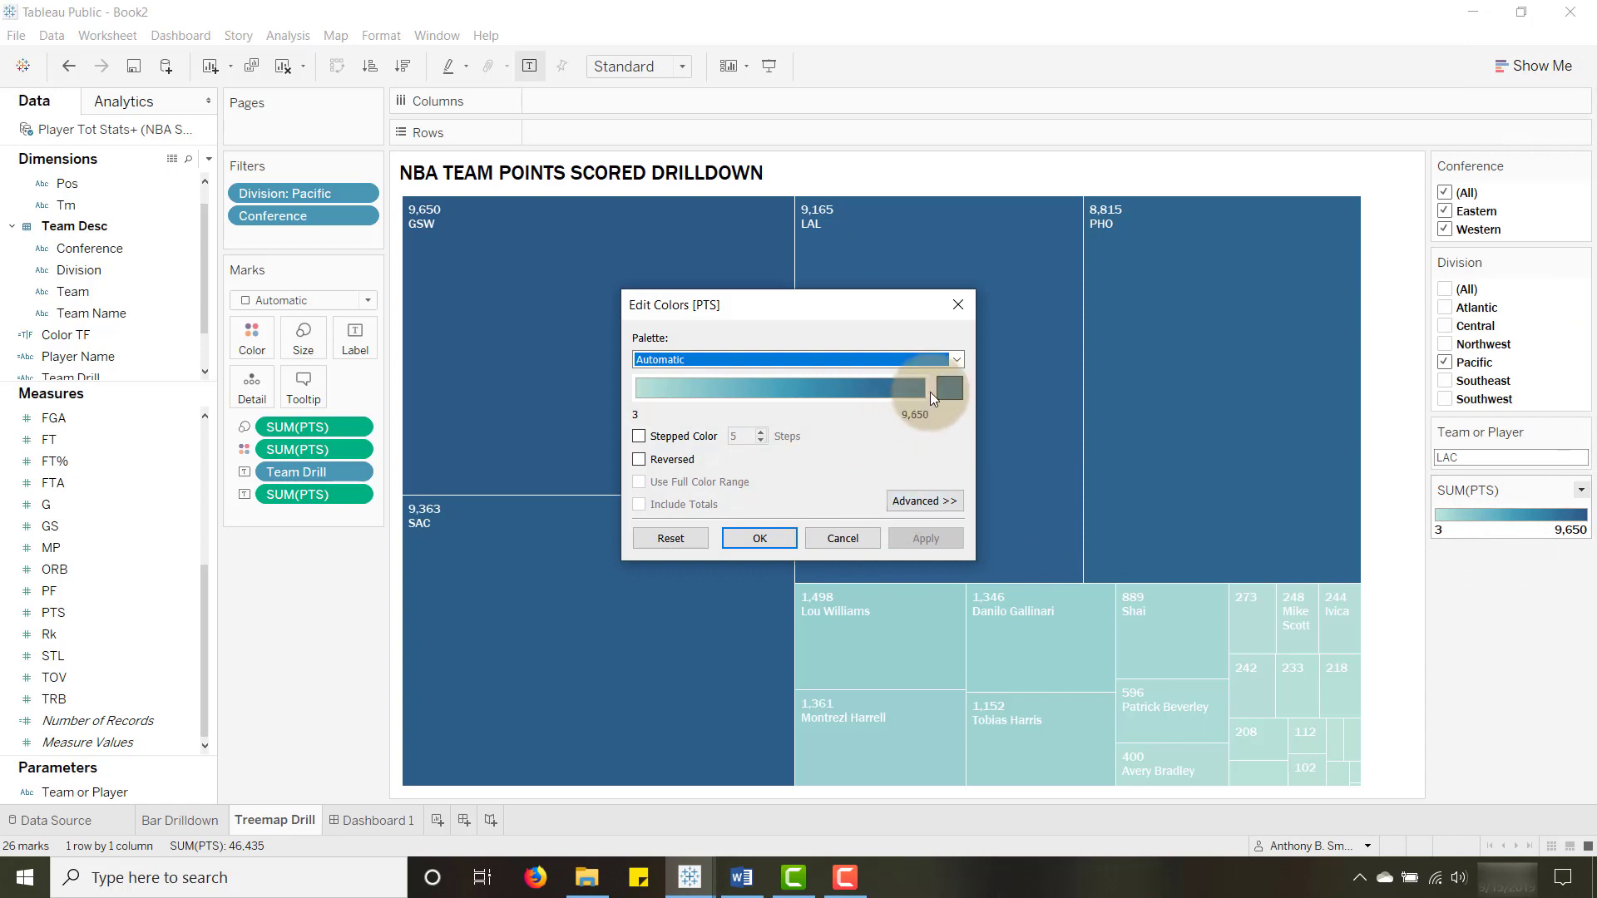
pyautogui.click(956, 358)
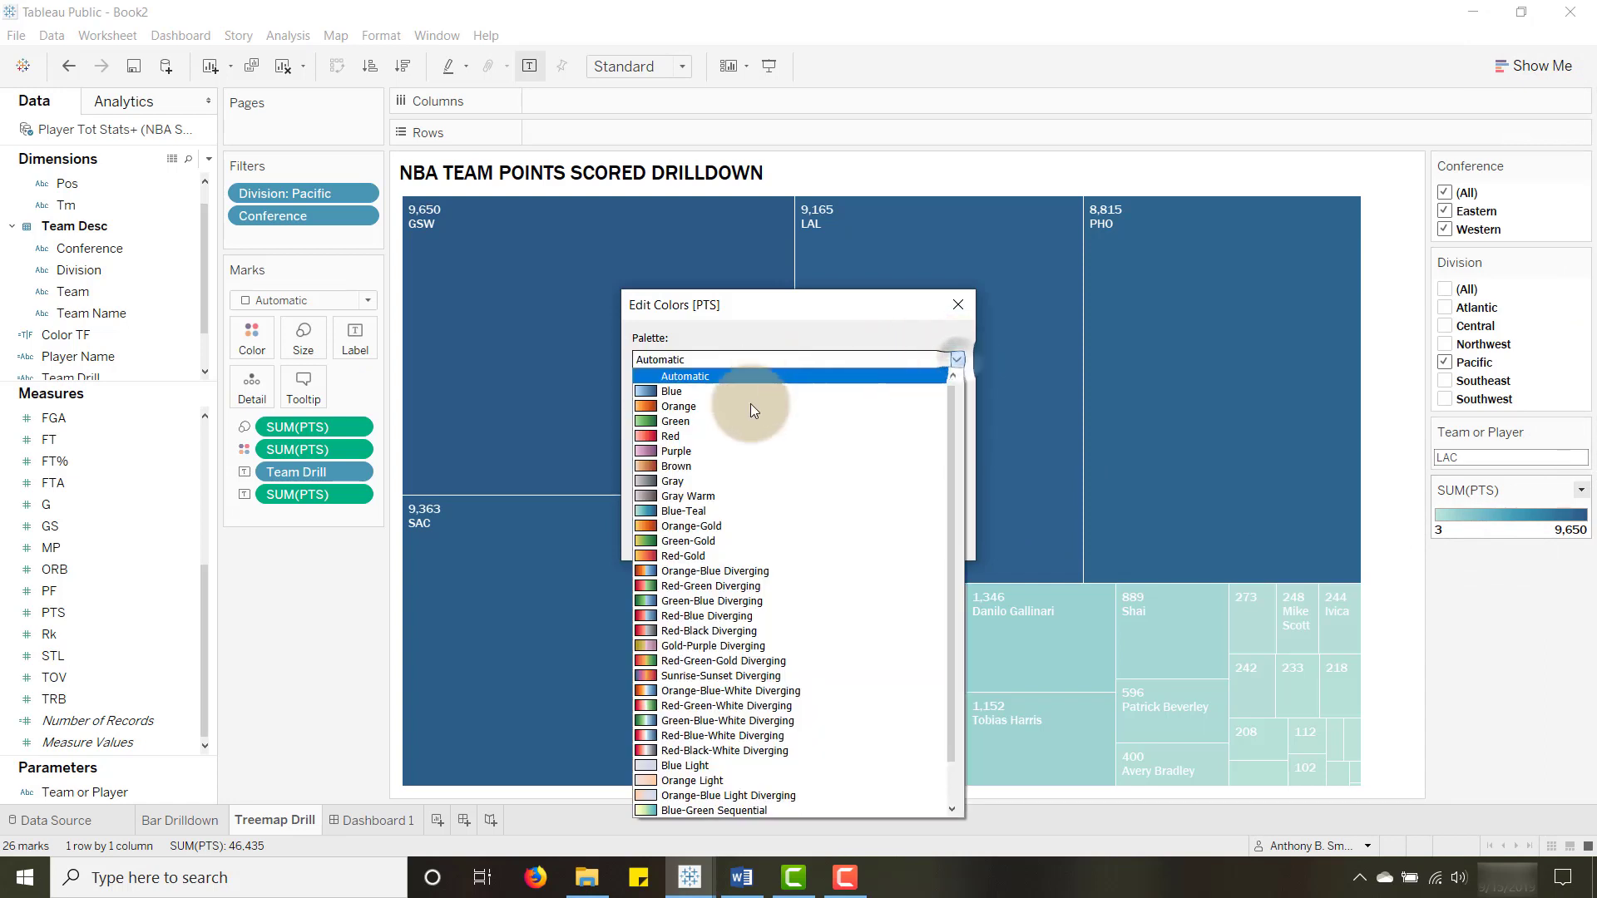
pyautogui.click(692, 617)
pyautogui.click(760, 537)
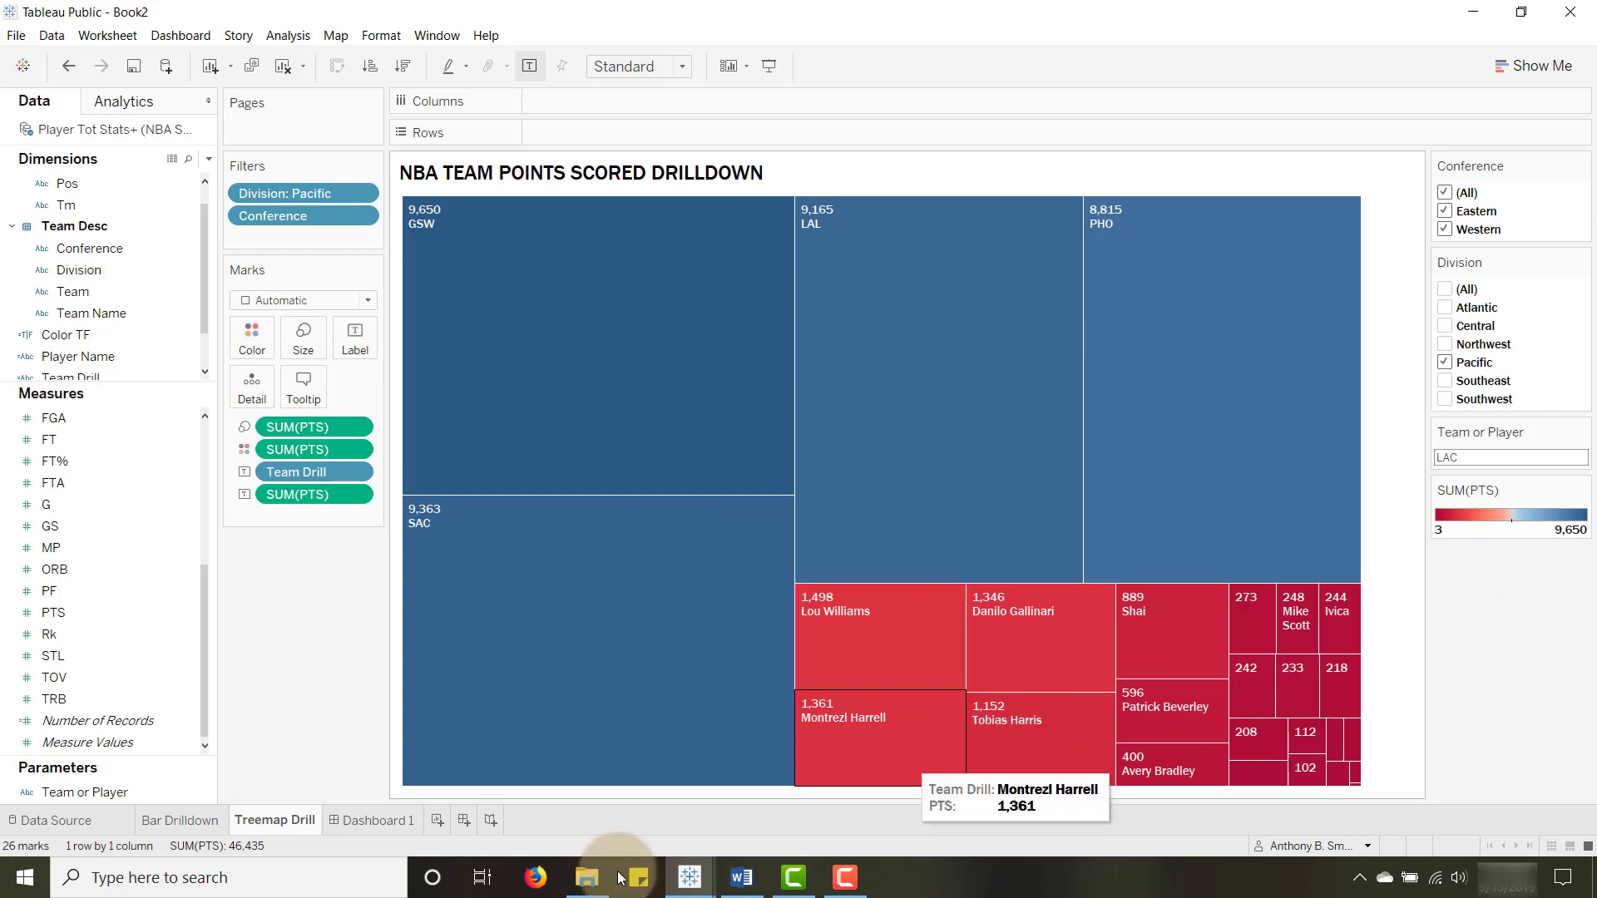
# Add the Treemap Drill sheet to Dashboard 1 beside the bar chart and fit it to Entire View
pyautogui.click(371, 819)
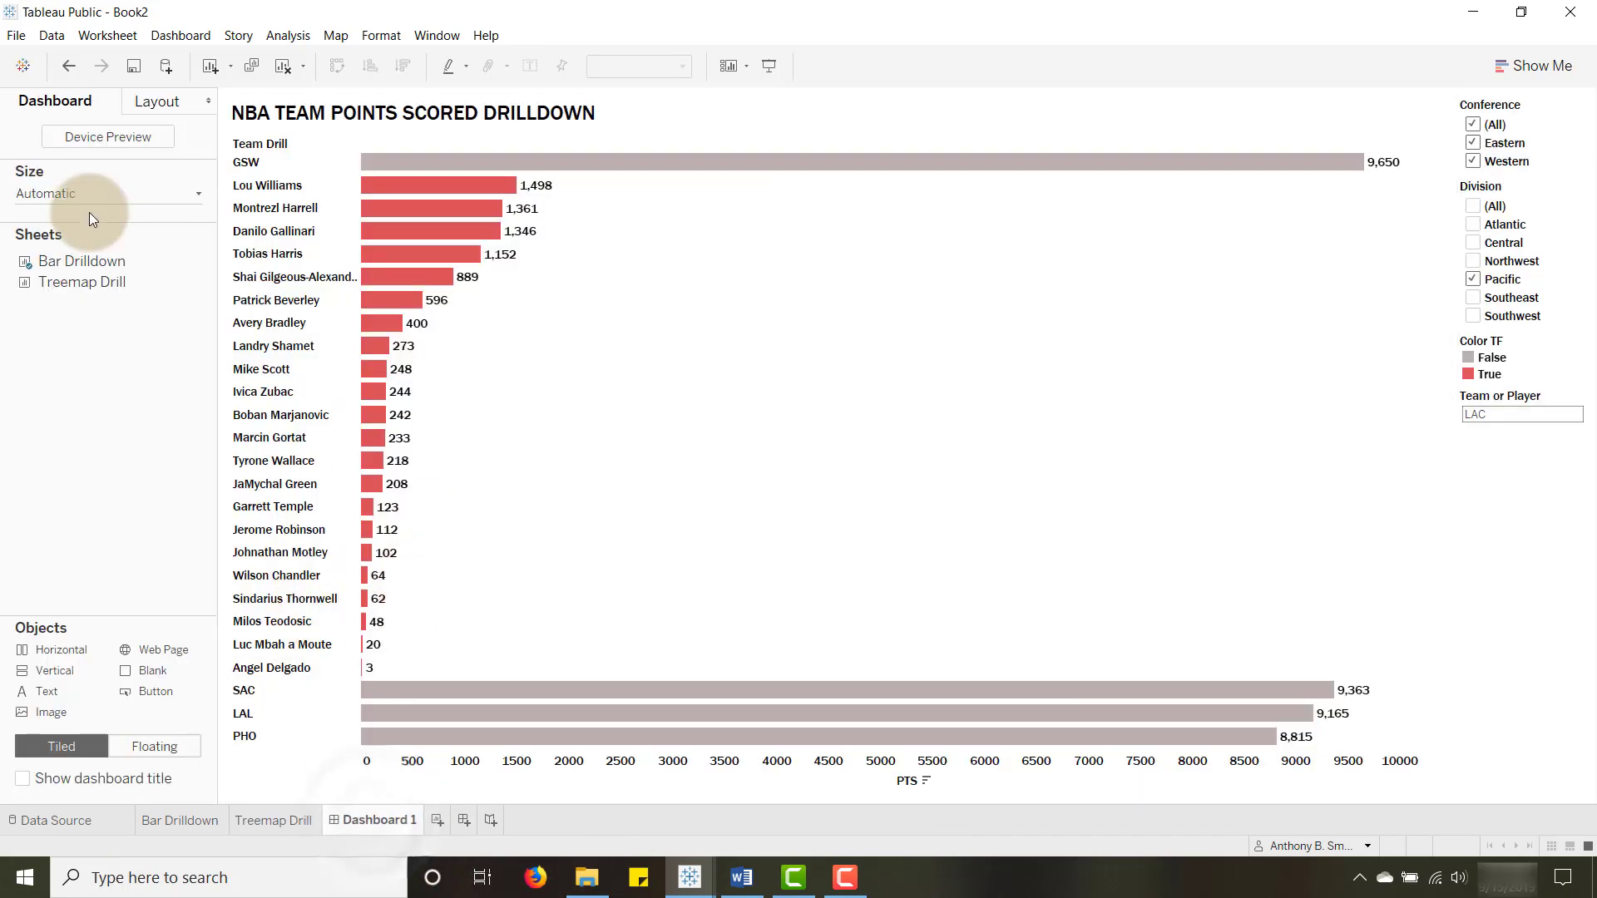
pyautogui.moveTo(64, 283); pyautogui.dragTo(1146, 363)
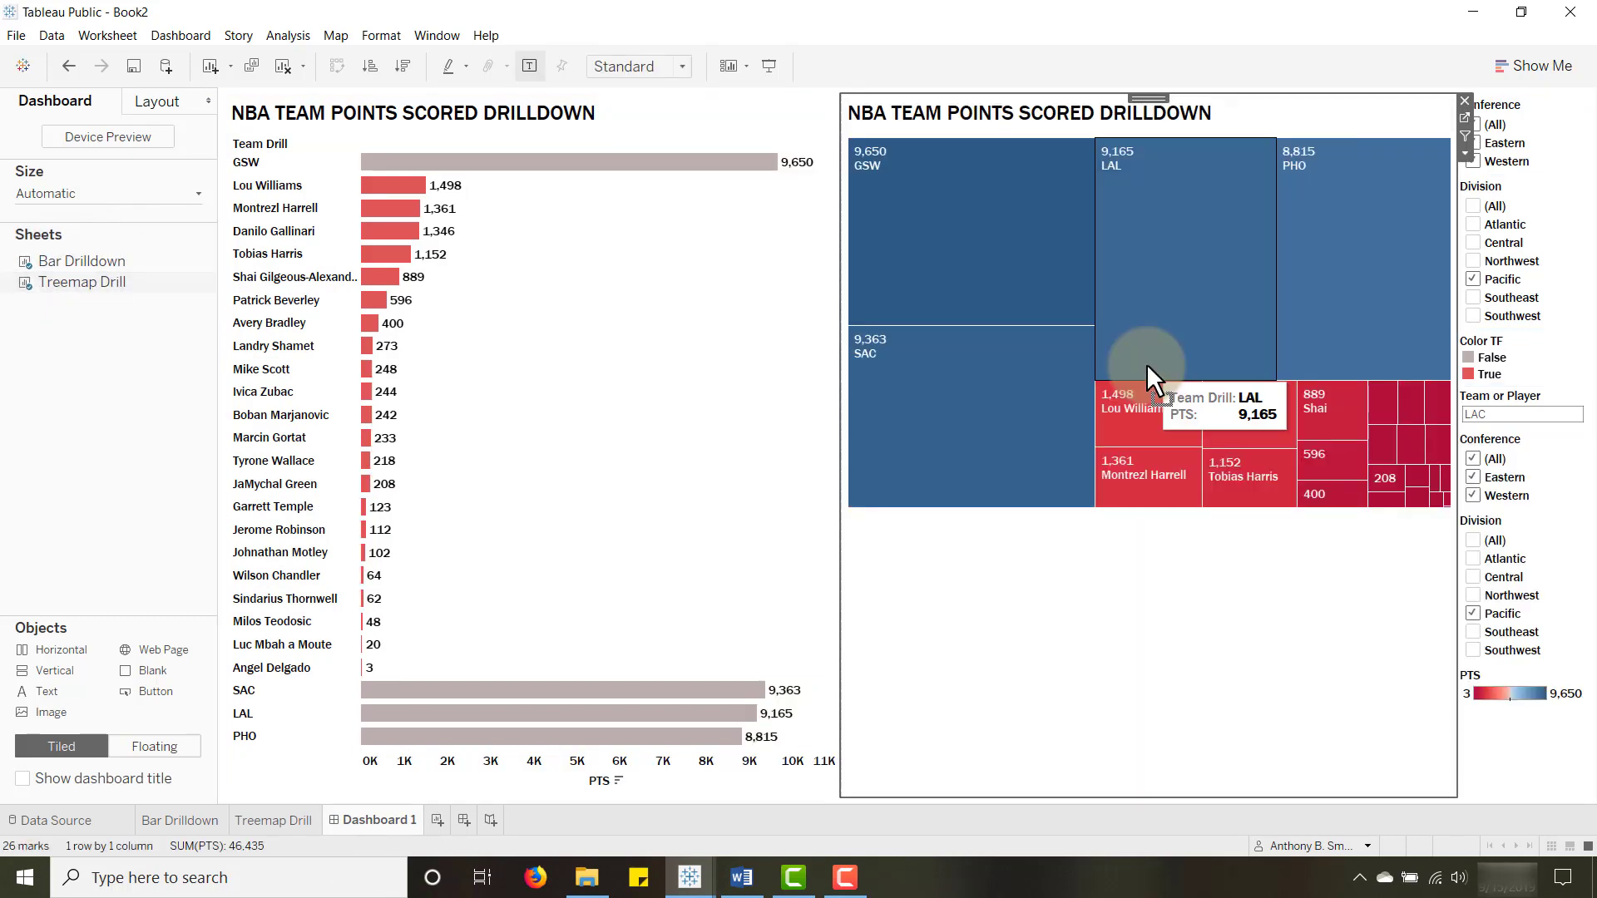
pyautogui.click(684, 67)
pyautogui.click(660, 135)
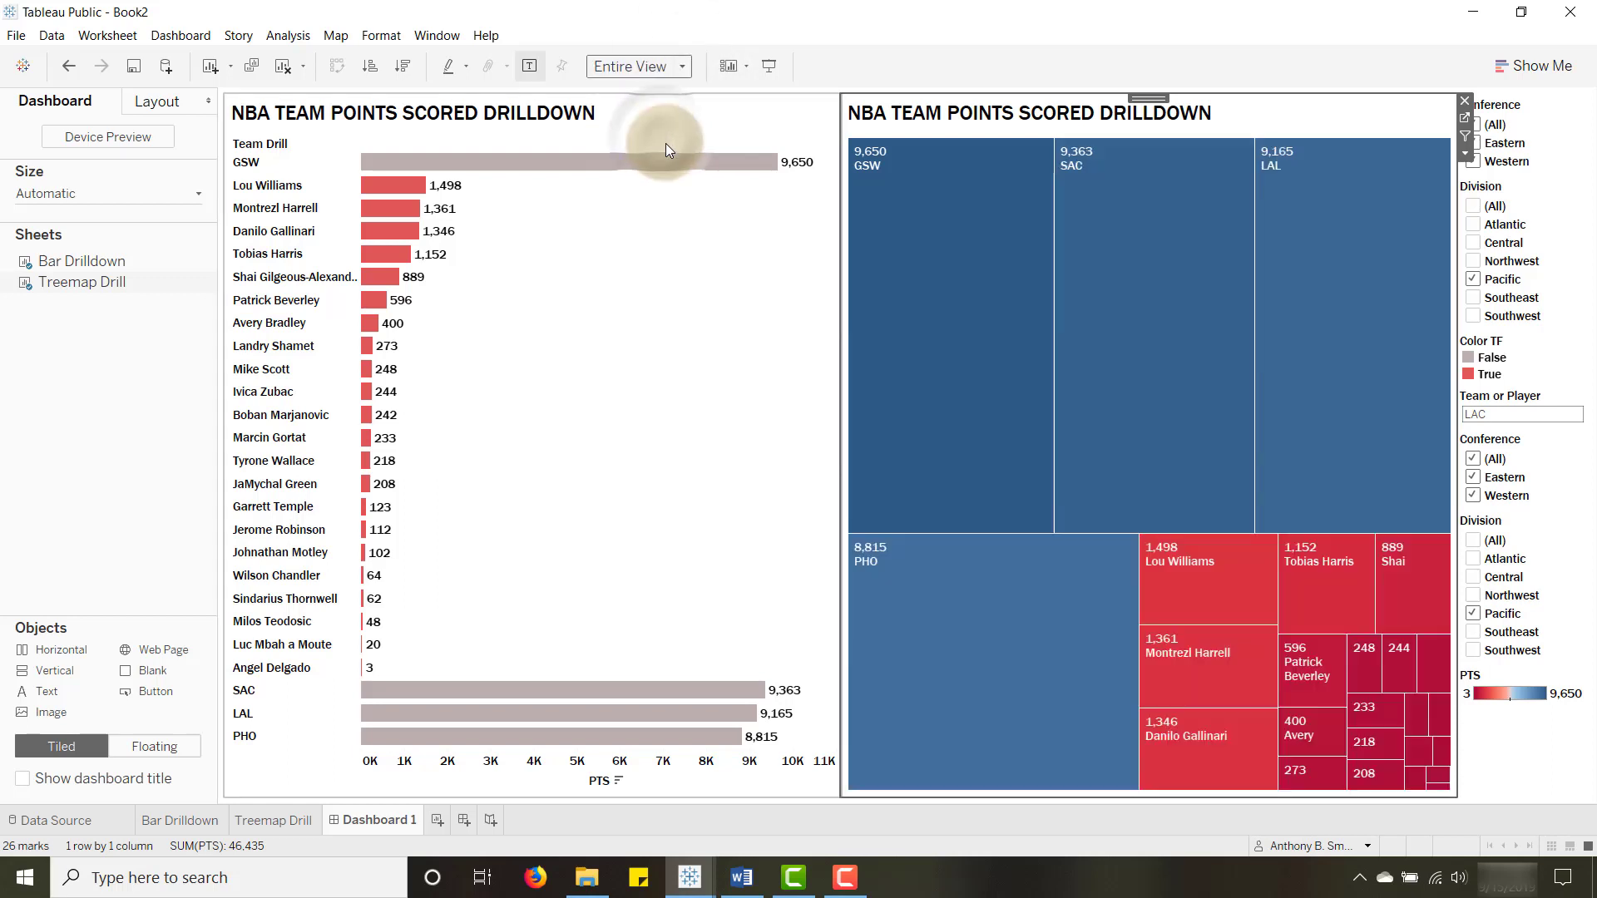
pyautogui.click(163, 445)
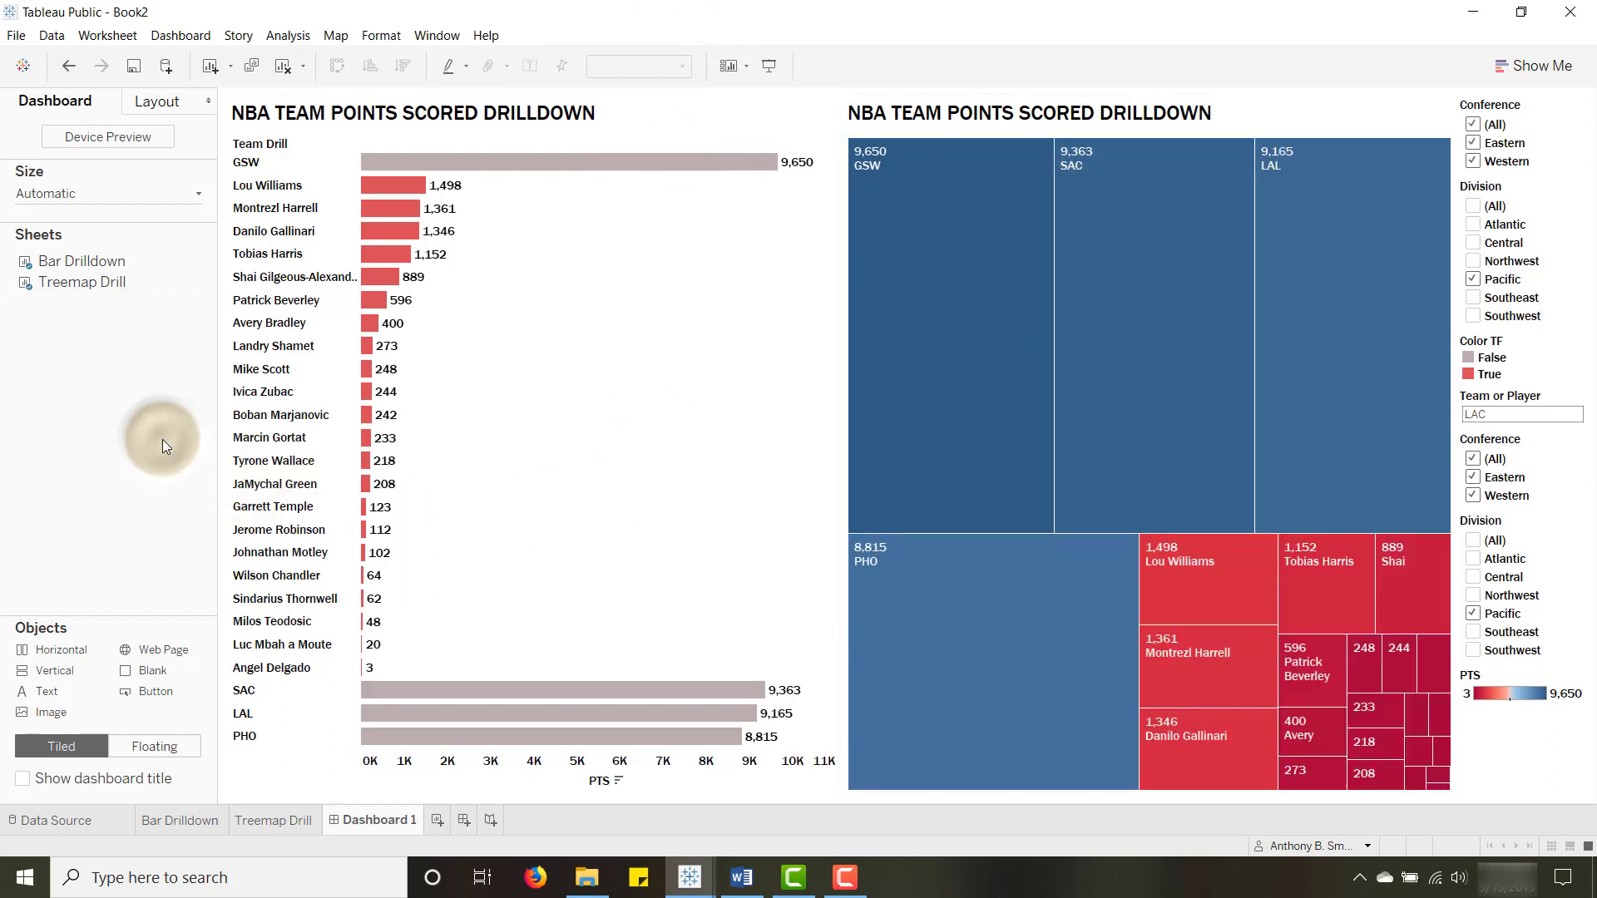
# Select the SAC and GSW tiles in the dashboard treemap to test whether they drill down
pyautogui.click(1133, 384)
pyautogui.click(1124, 316)
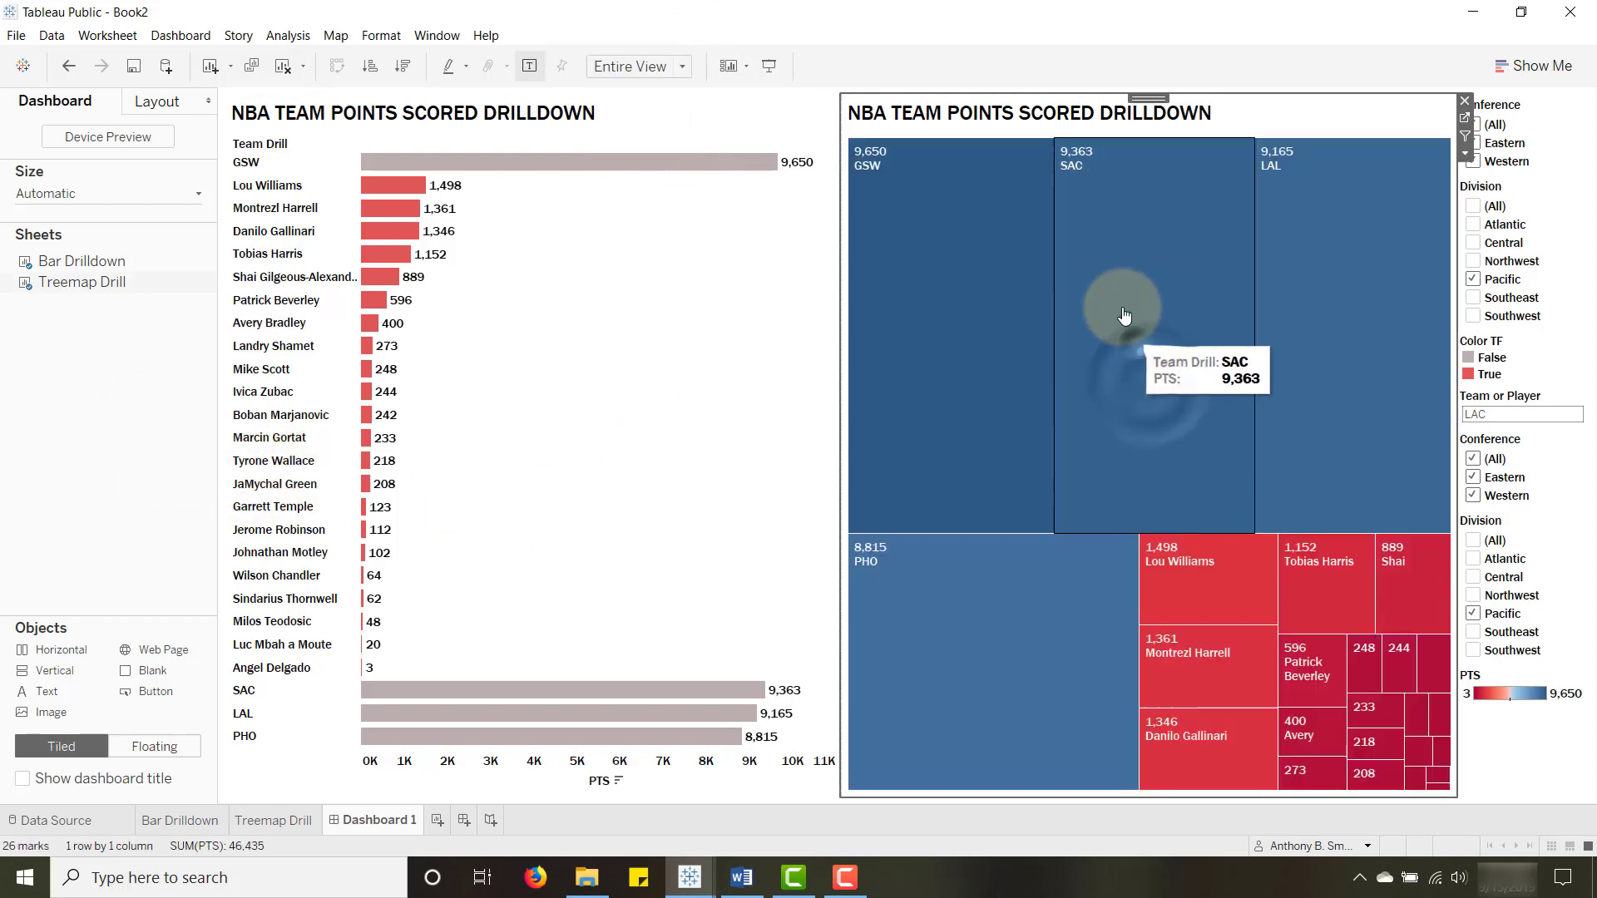
pyautogui.click(937, 313)
pyautogui.click(1081, 249)
pyautogui.click(1108, 231)
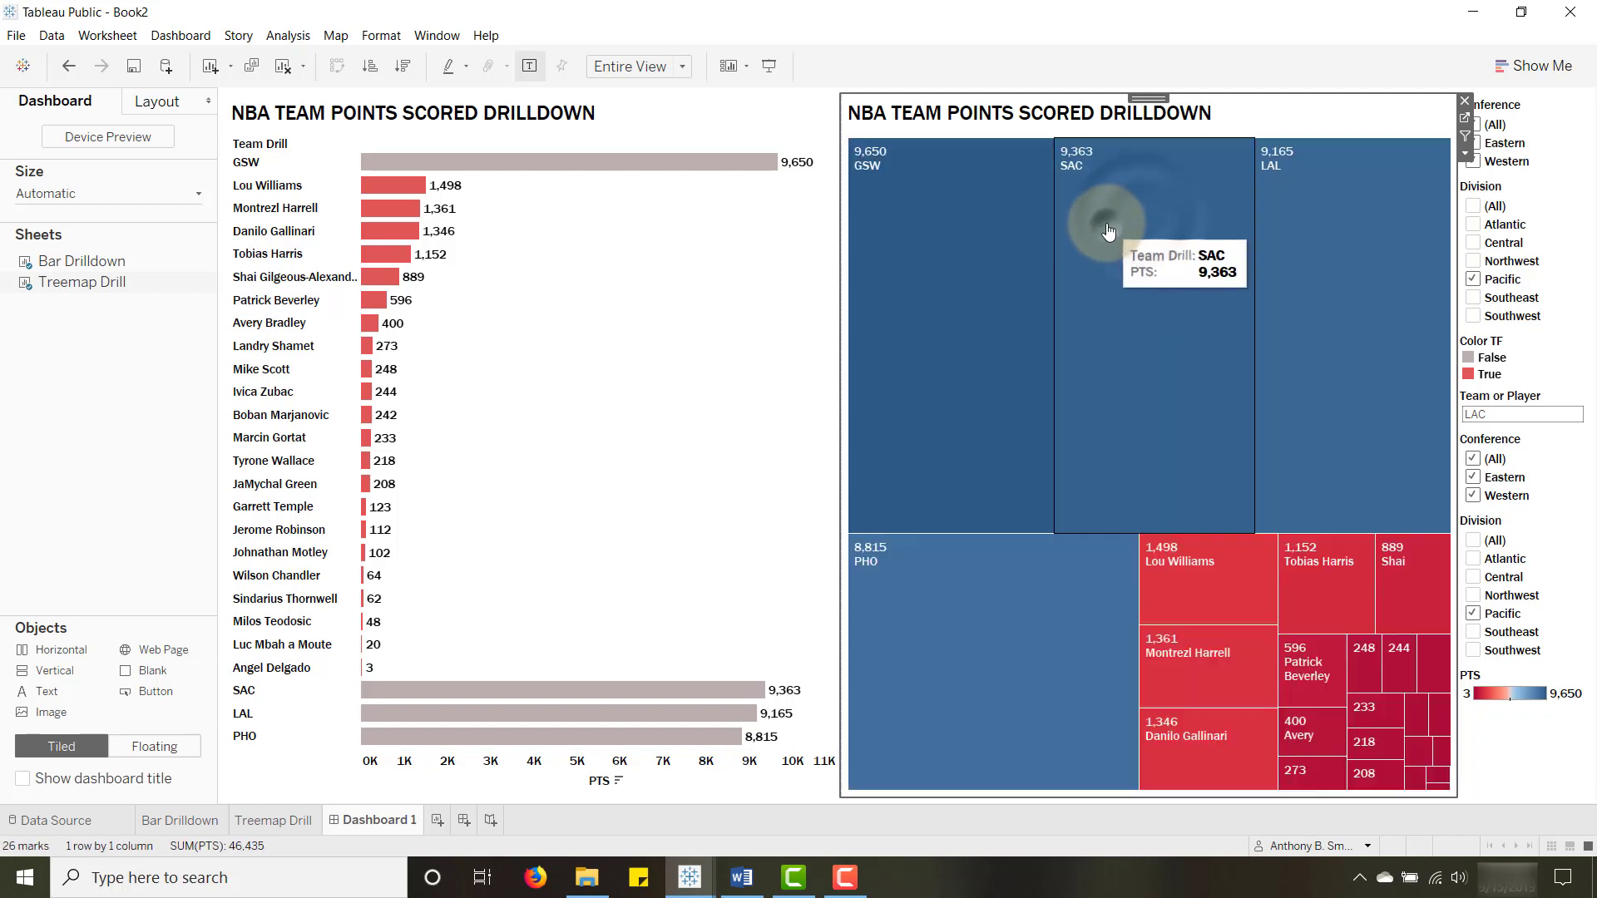
# Add a Change Parameter action to the dashboard with only Treemap Drill as its source sheet
pyautogui.click(183, 36)
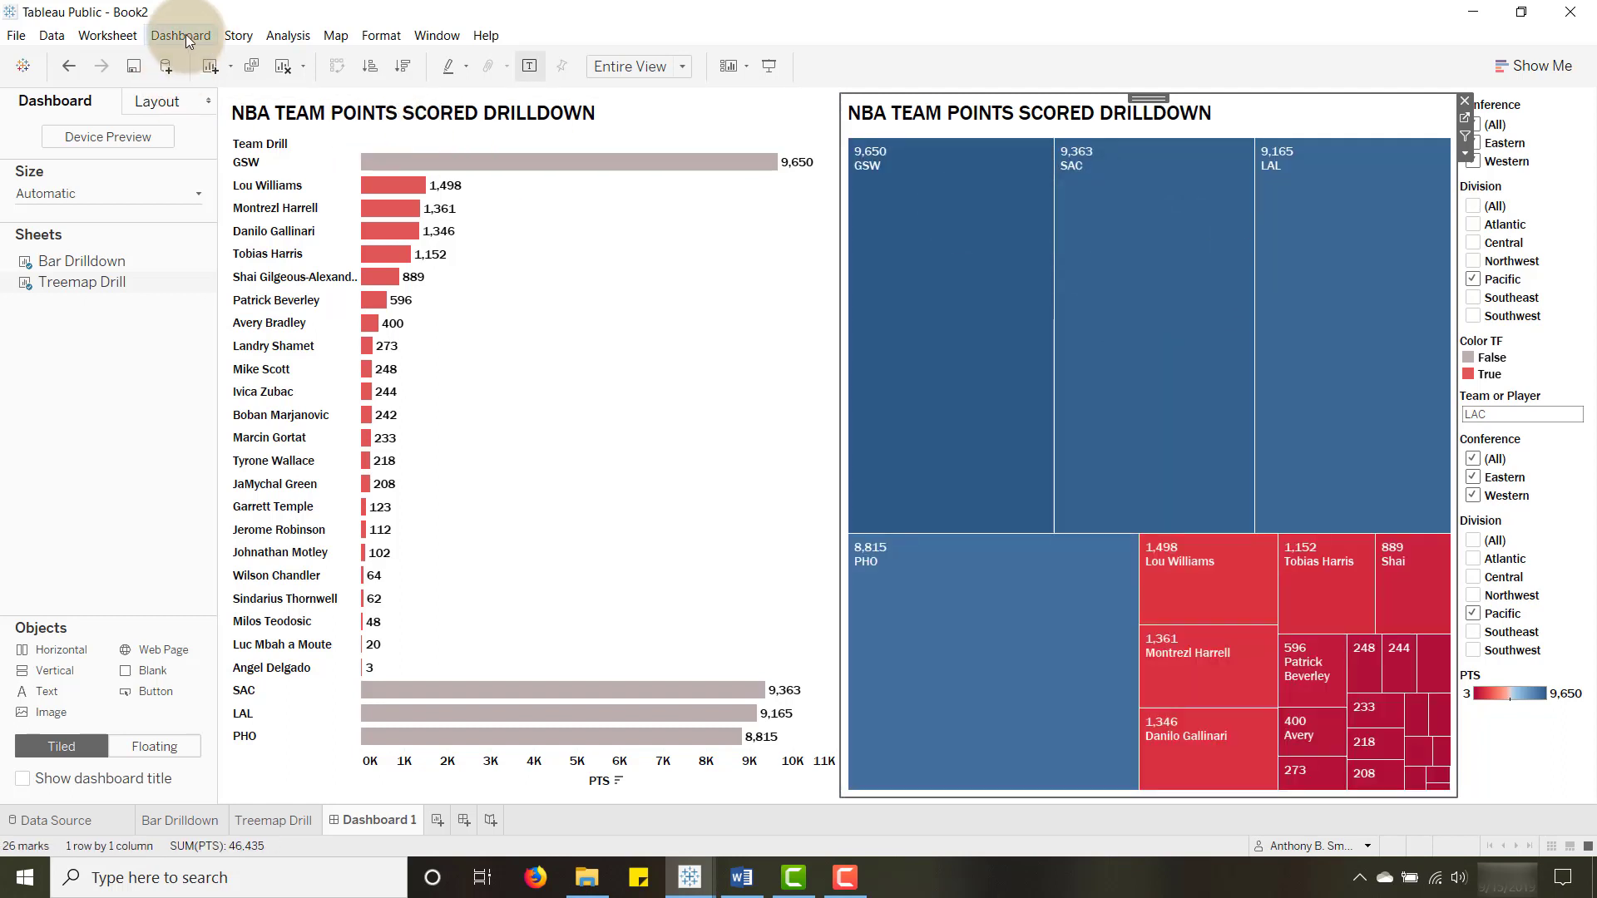
pyautogui.click(184, 37)
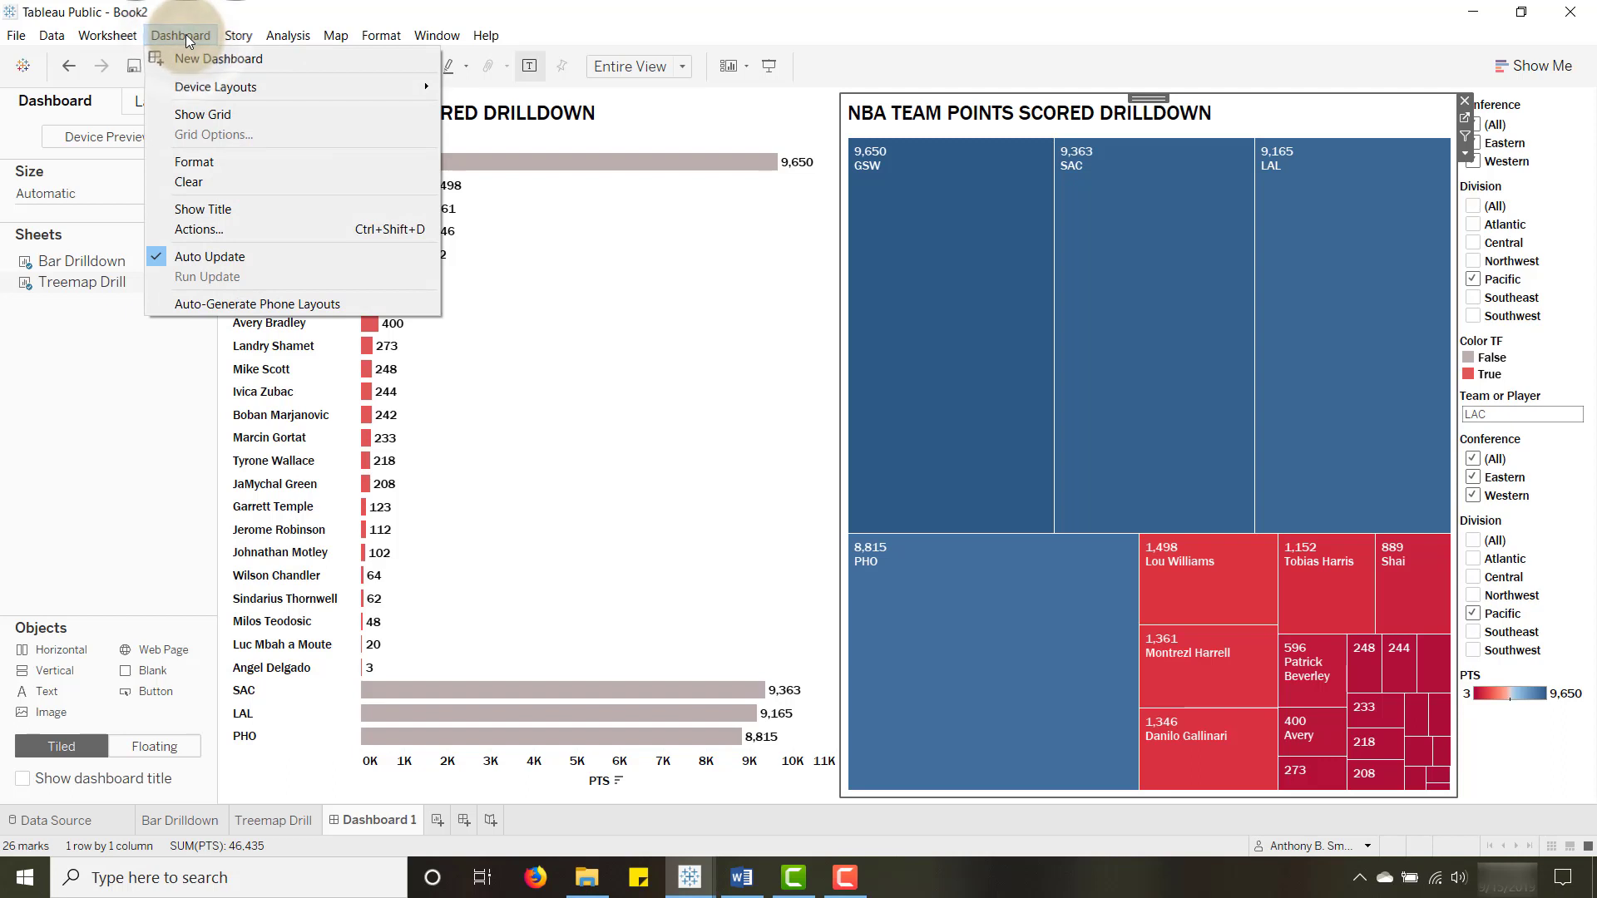
pyautogui.moveTo(239, 37)
pyautogui.moveTo(181, 36)
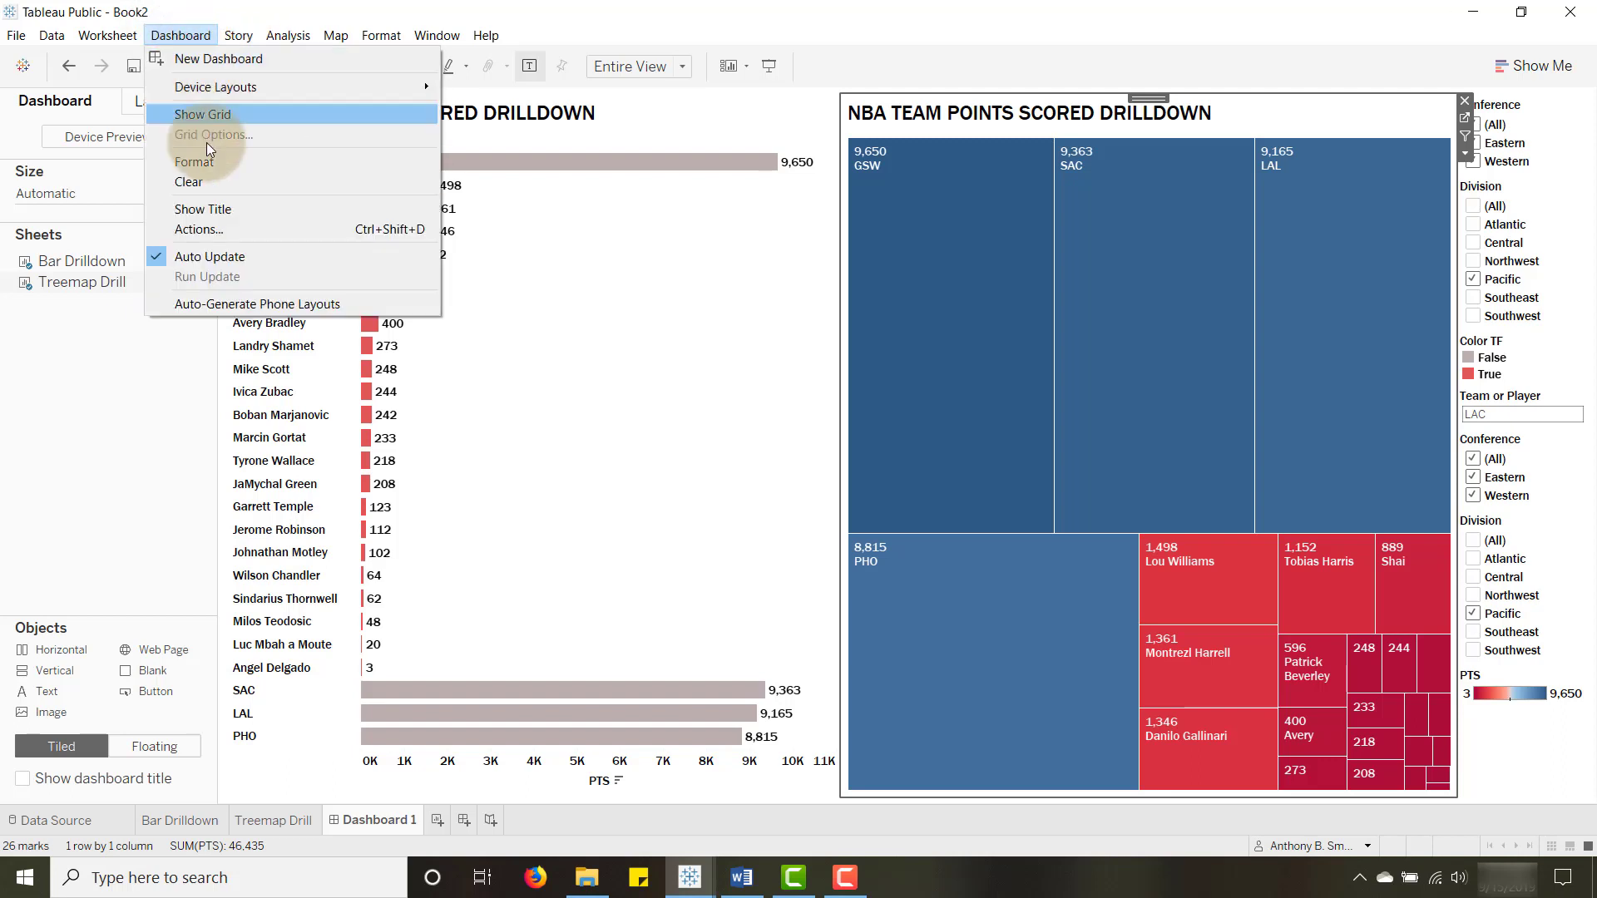
pyautogui.click(198, 231)
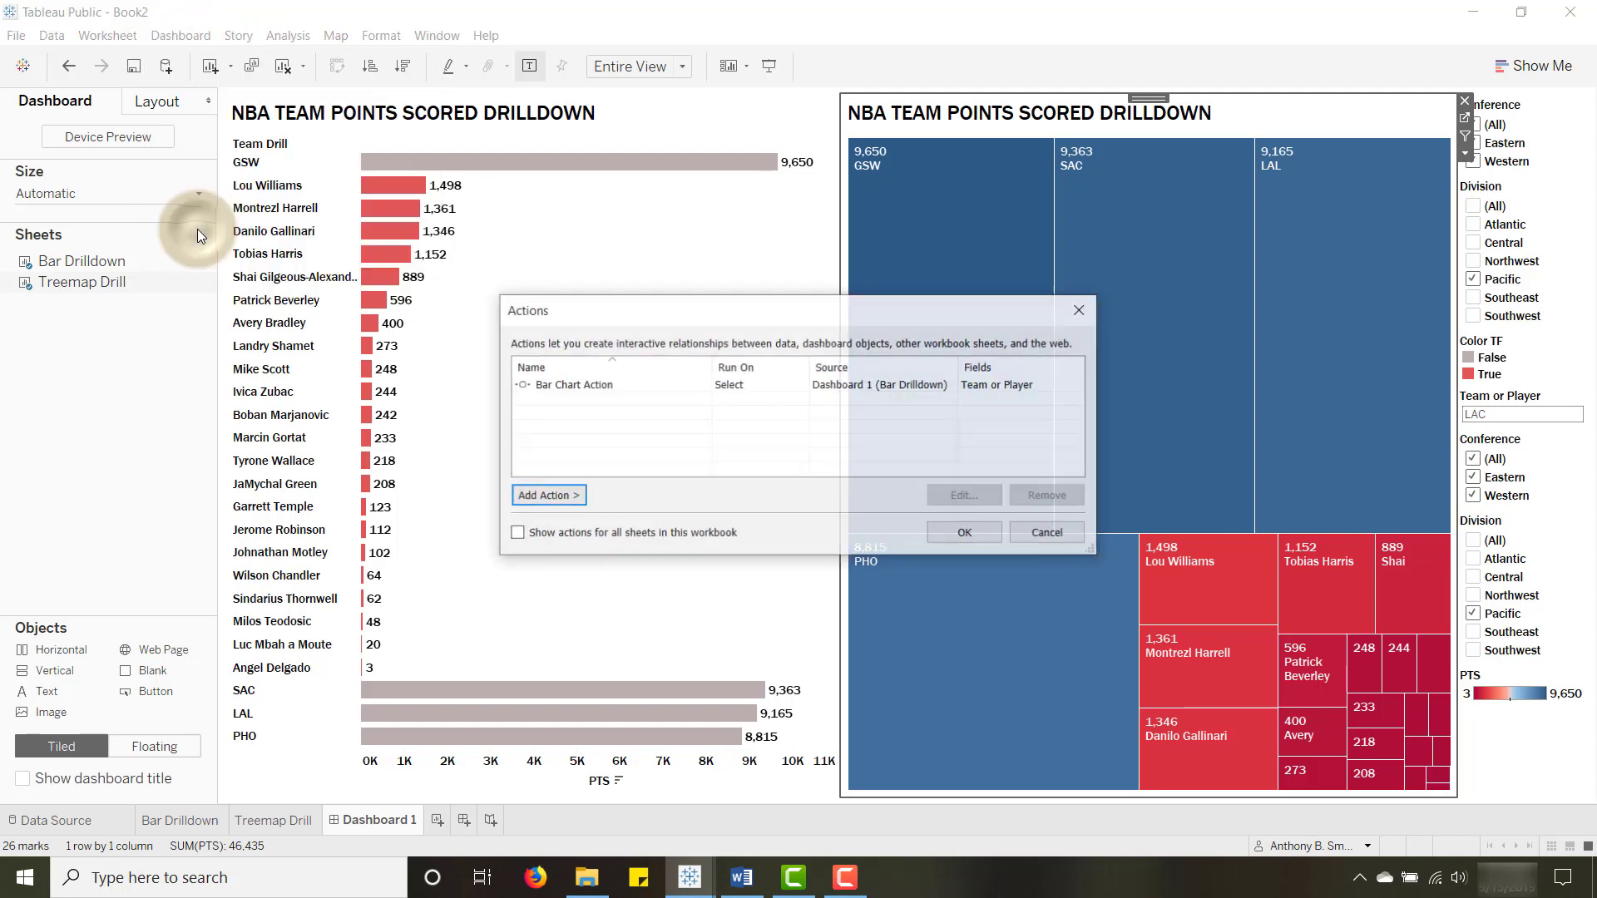
pyautogui.click(536, 496)
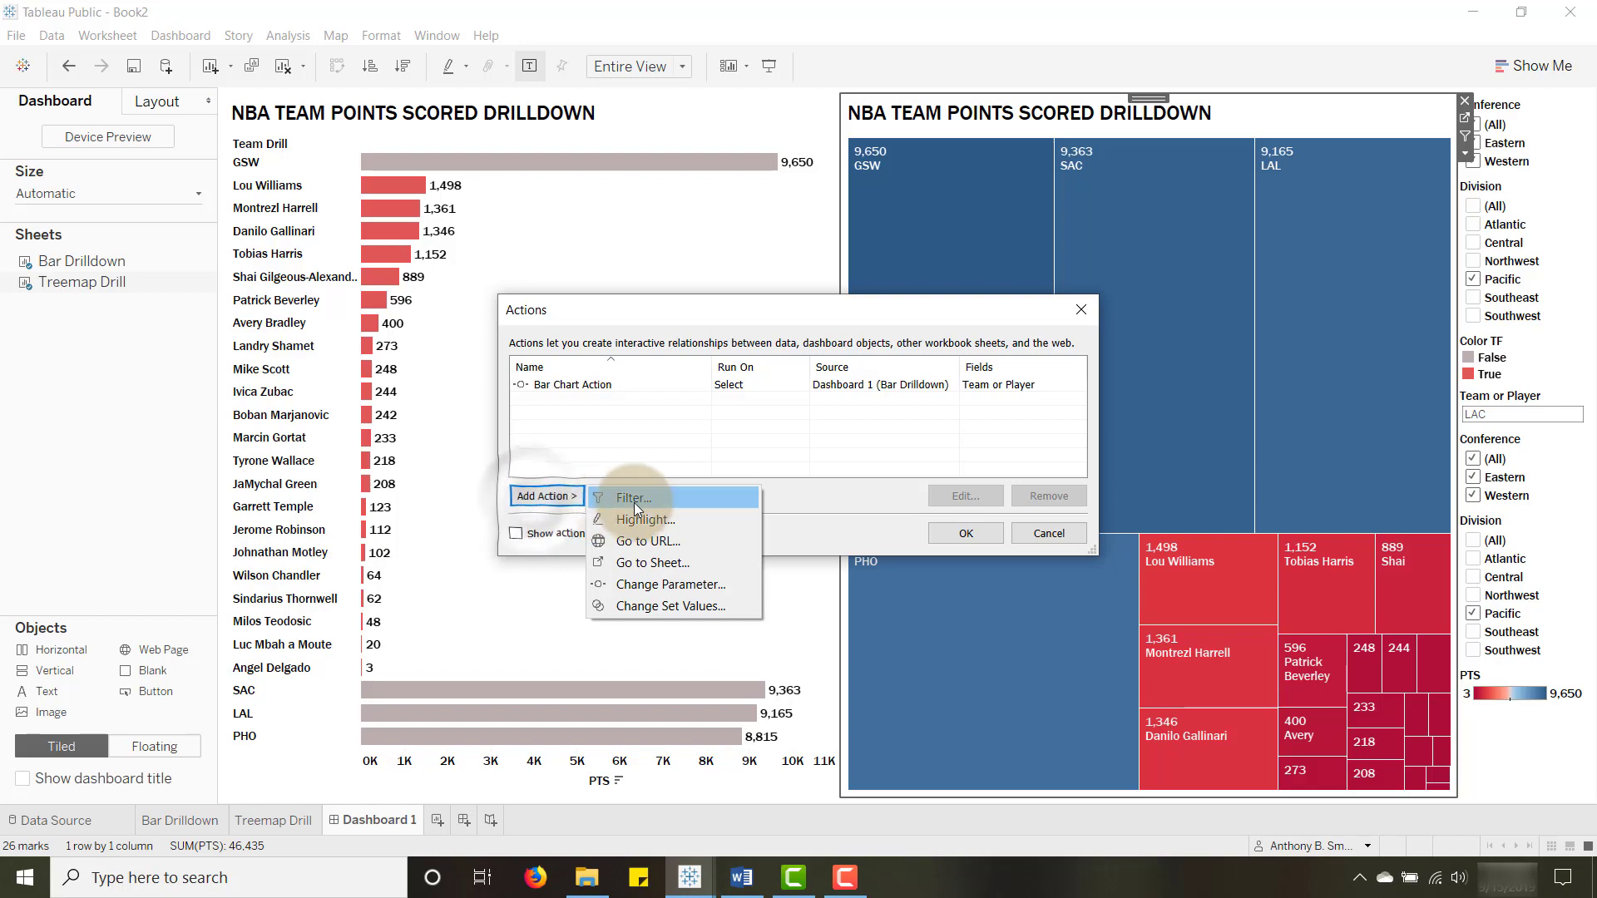
pyautogui.click(669, 584)
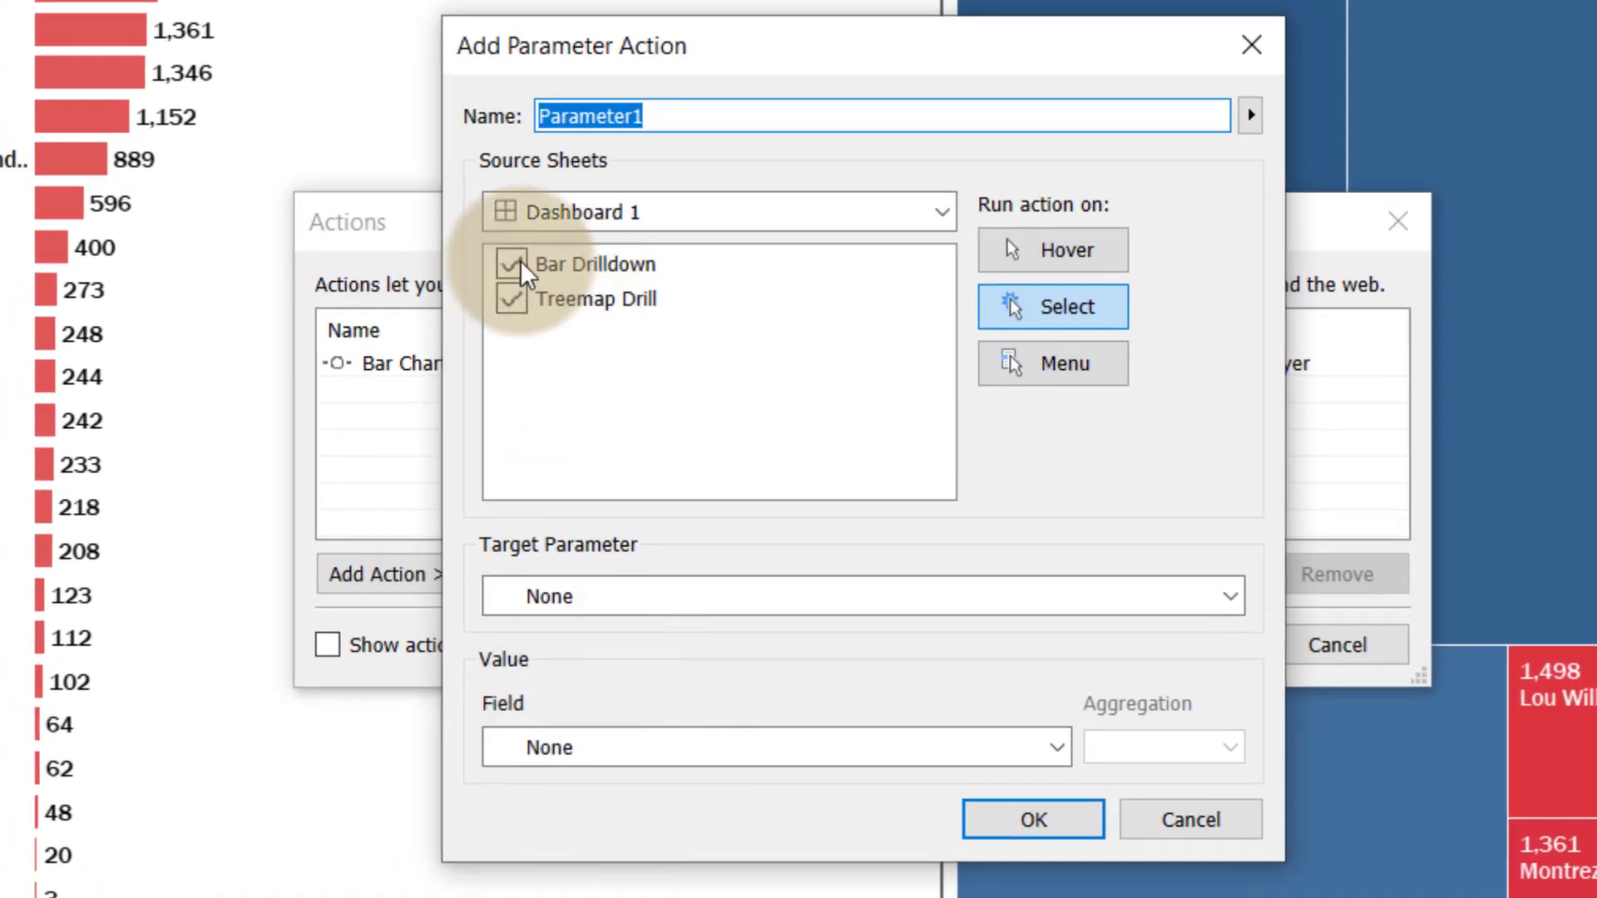
pyautogui.click(529, 276)
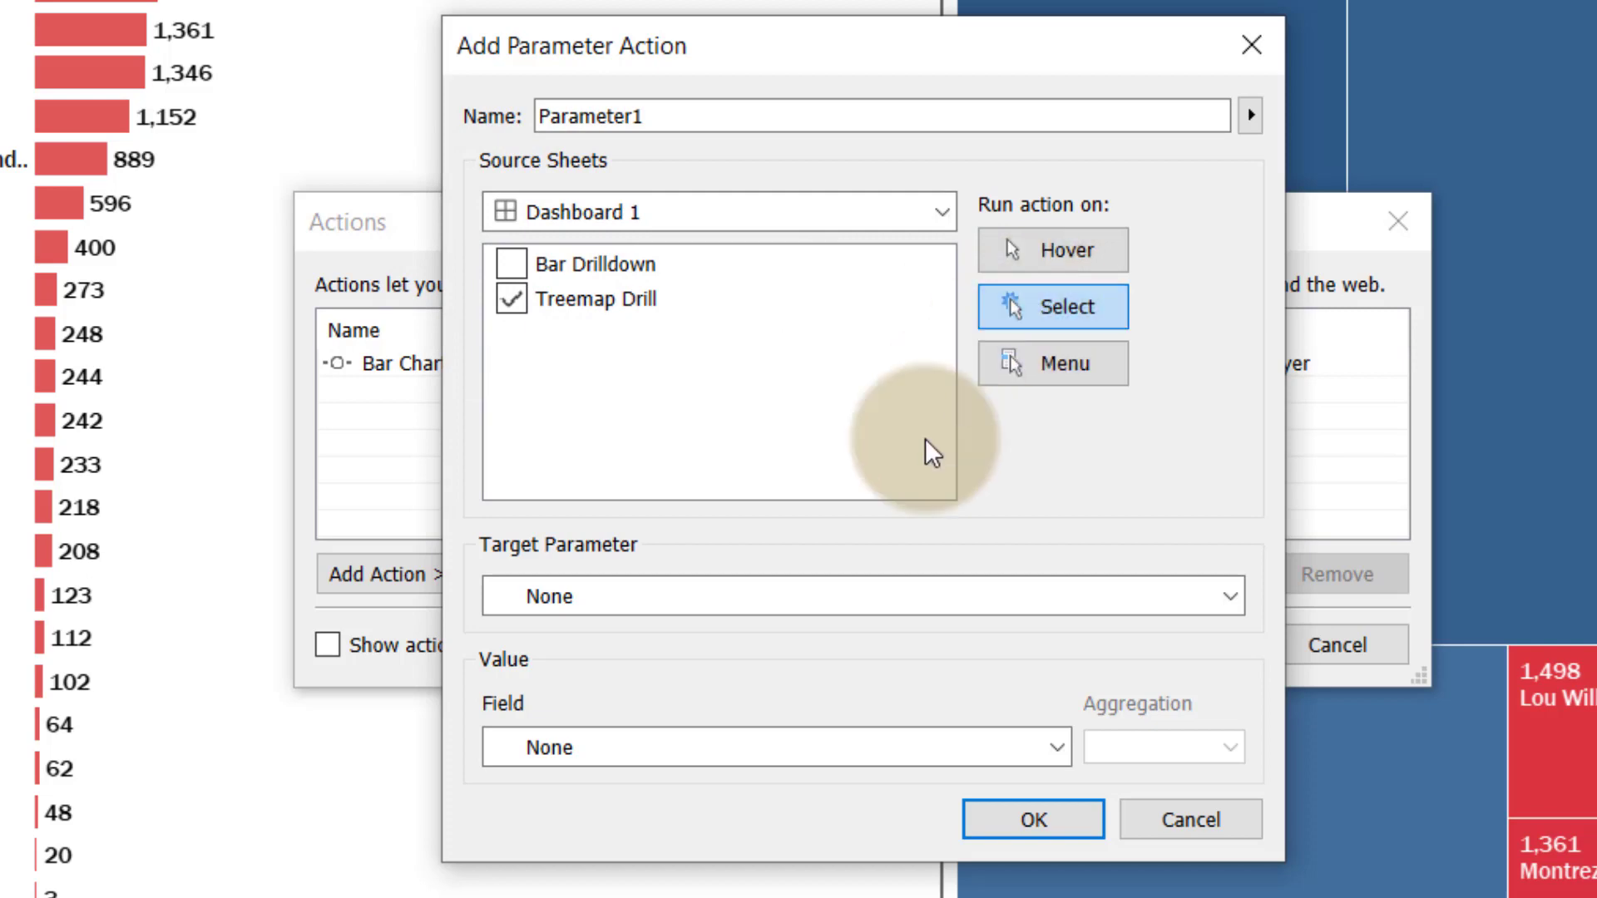
# Target the action at the Team or Player parameter with Team Drill as the value field, and save it
pyautogui.click(832, 597)
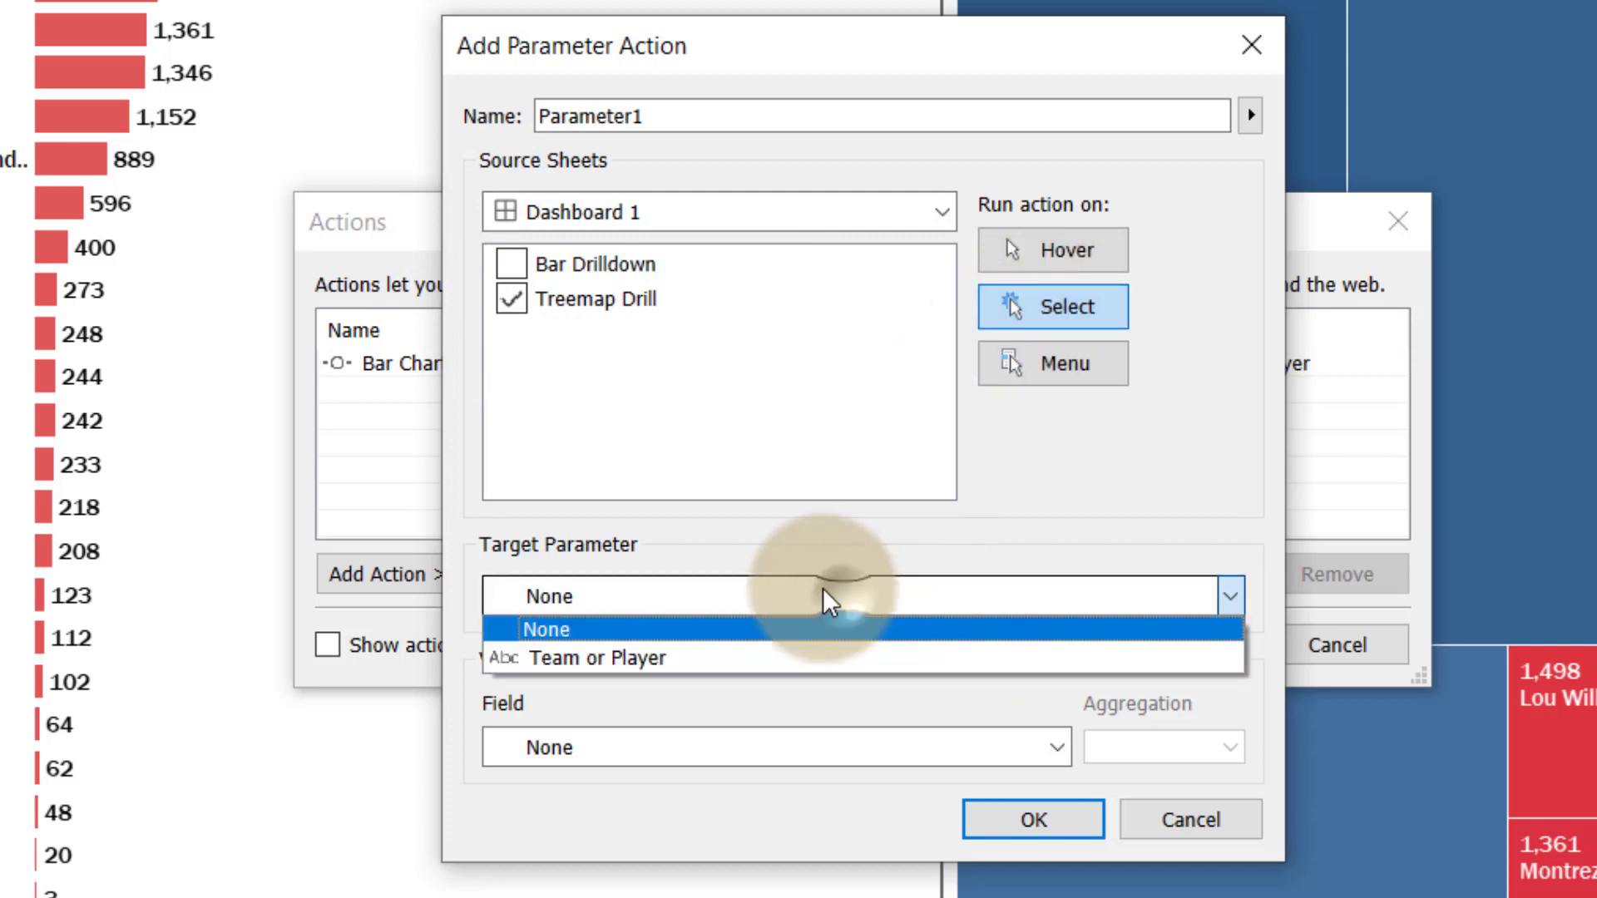
pyautogui.click(711, 659)
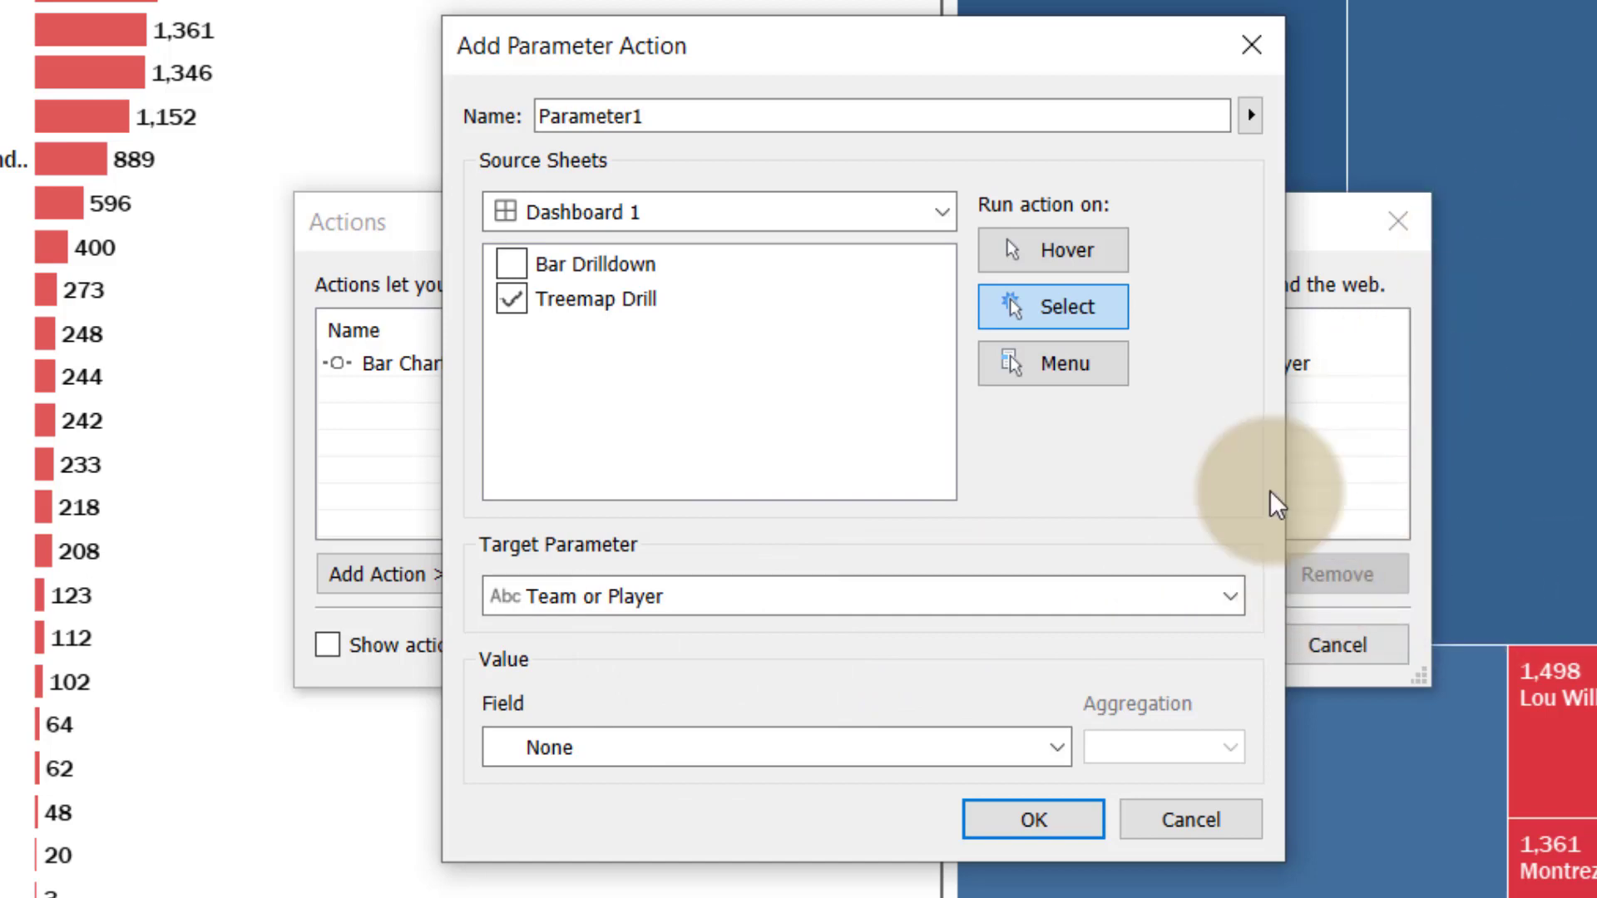
pyautogui.click(632, 748)
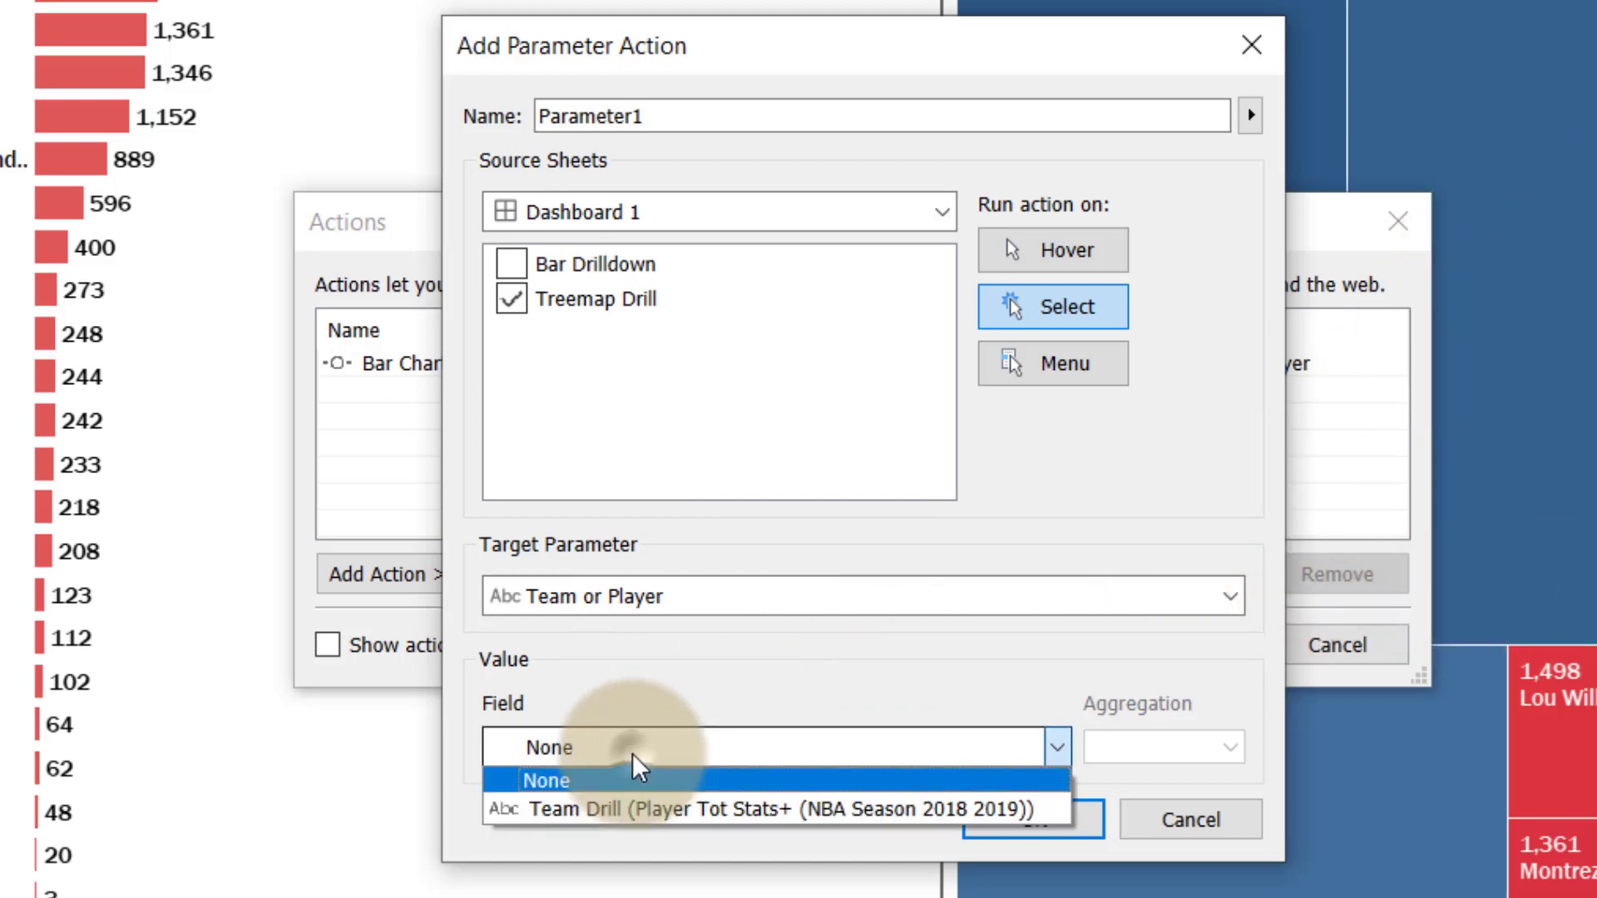
pyautogui.click(588, 808)
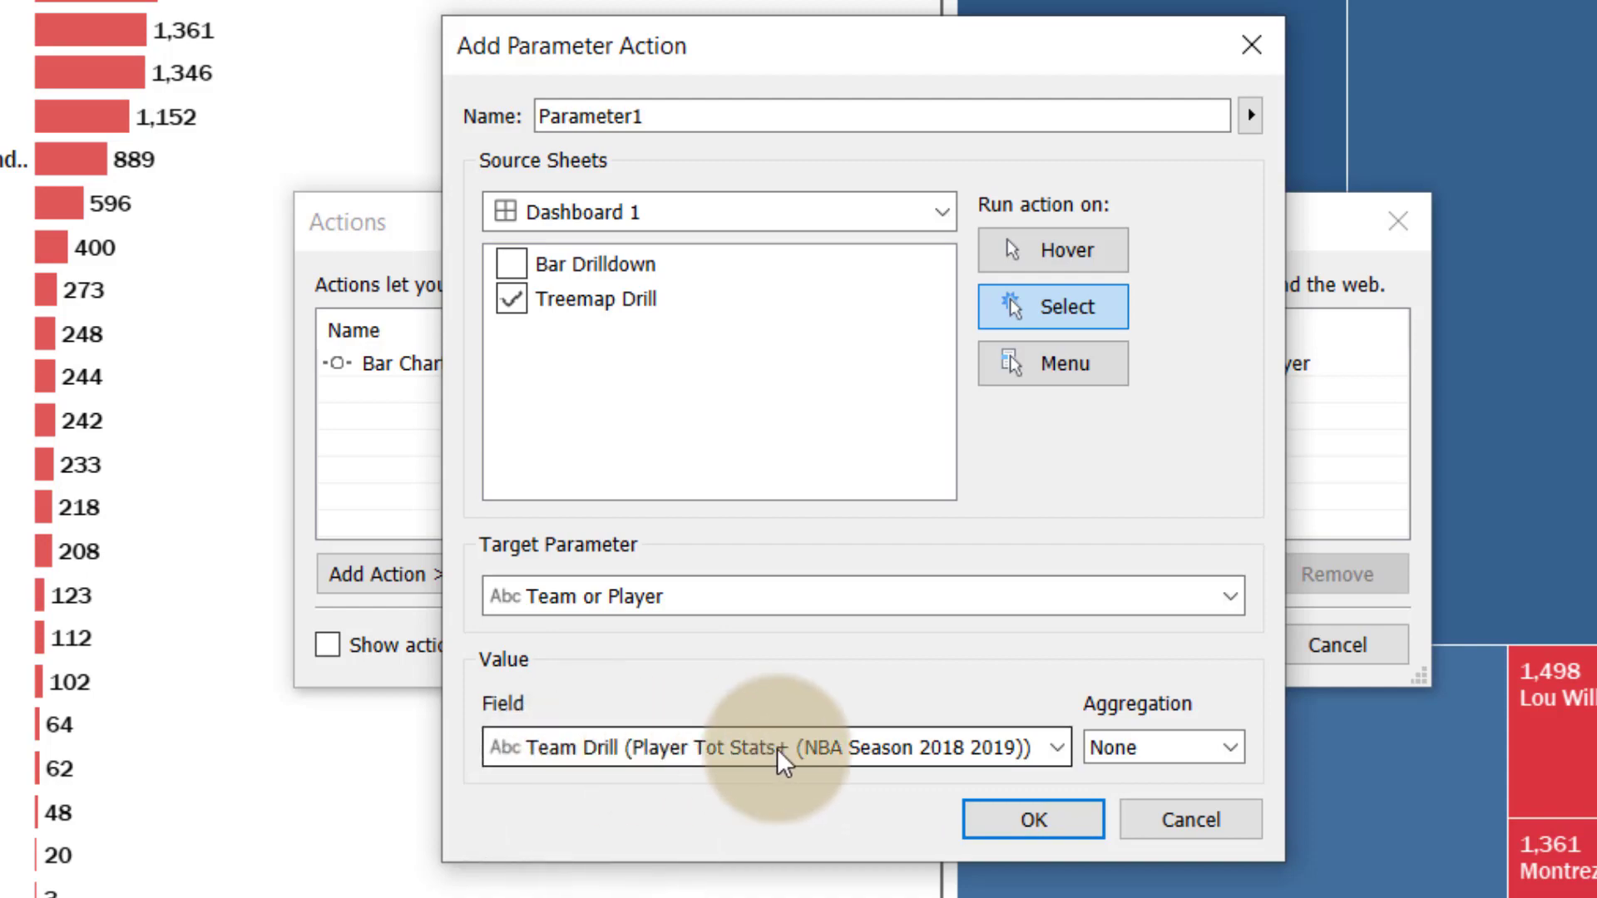
pyautogui.click(1002, 827)
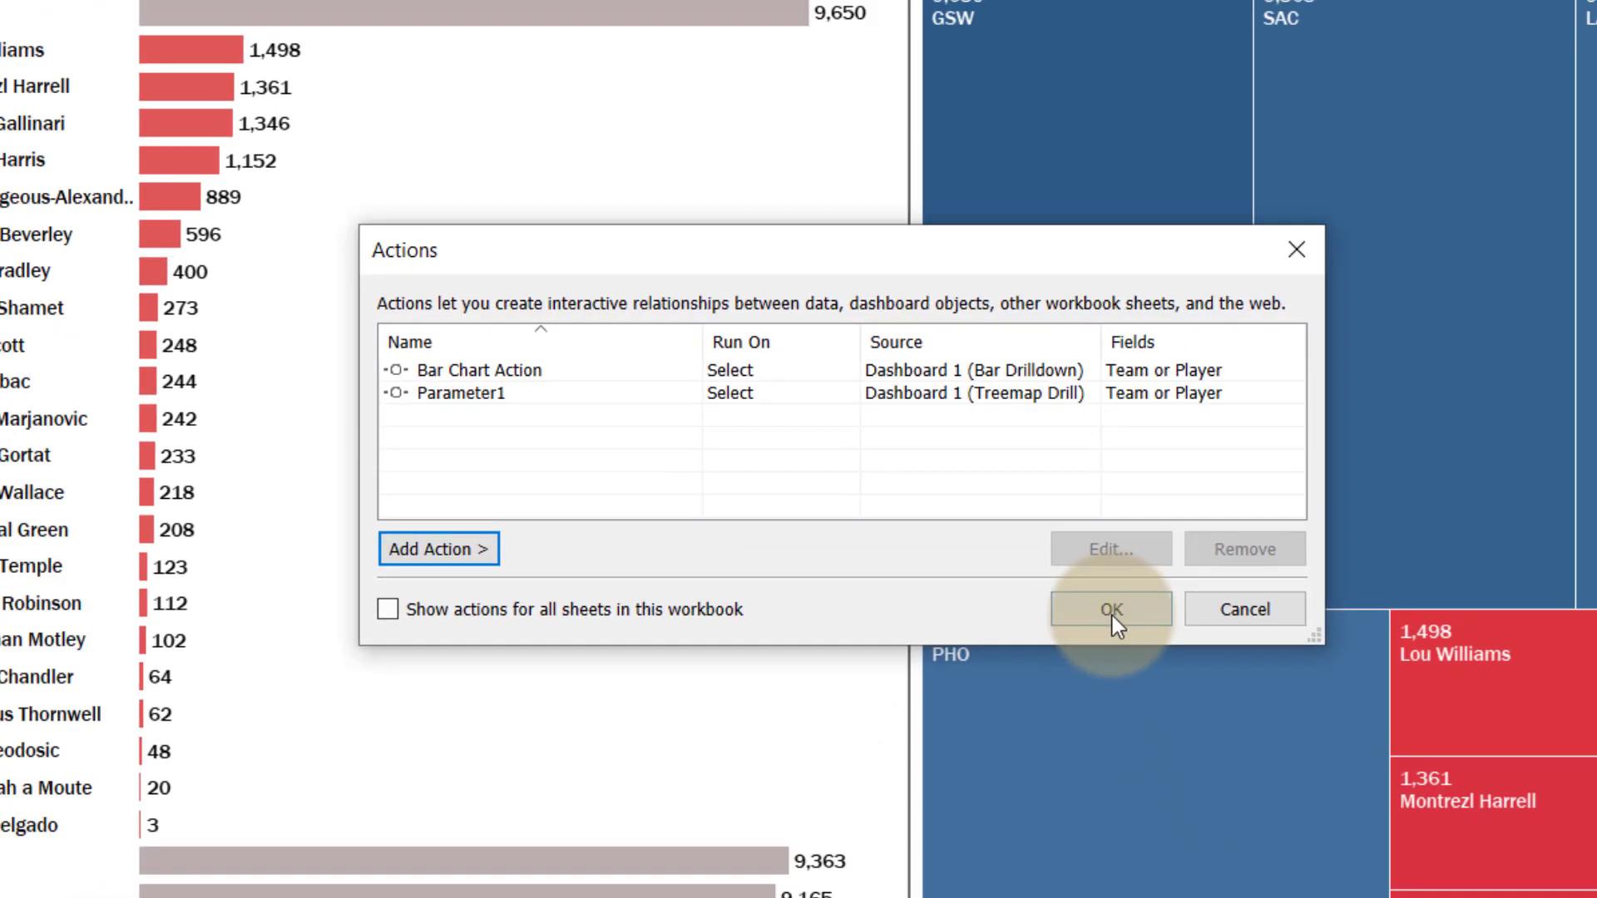
pyautogui.click(1111, 616)
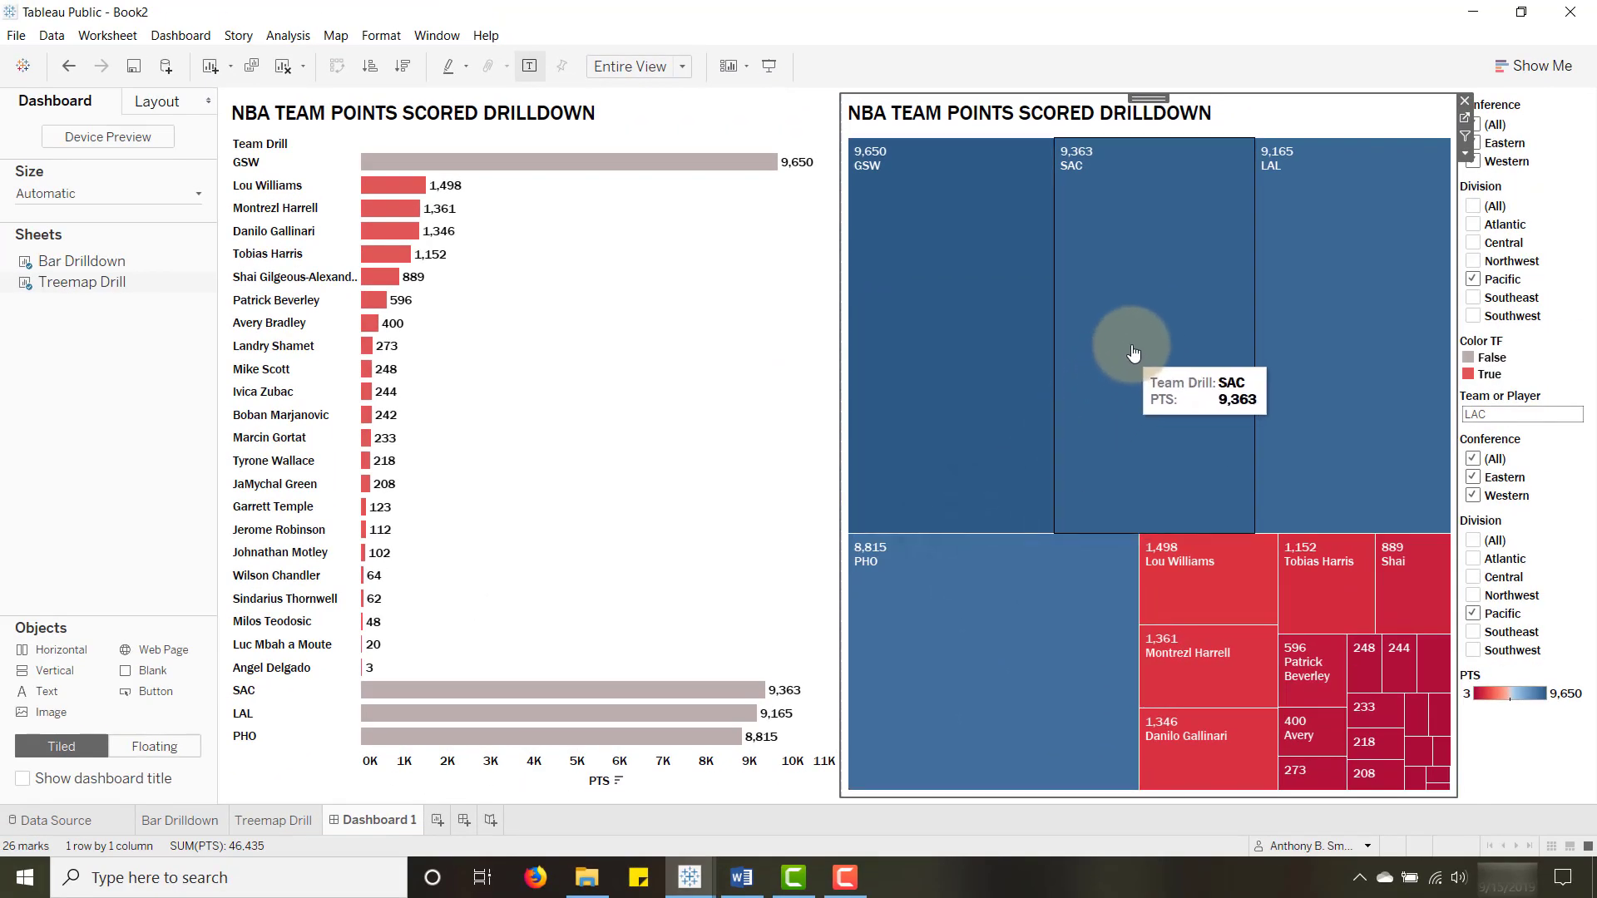
# Test the treemap drilldown on LAL, LAC and PHO, and show the dashboard in presentation mode
pyautogui.click(1385, 237)
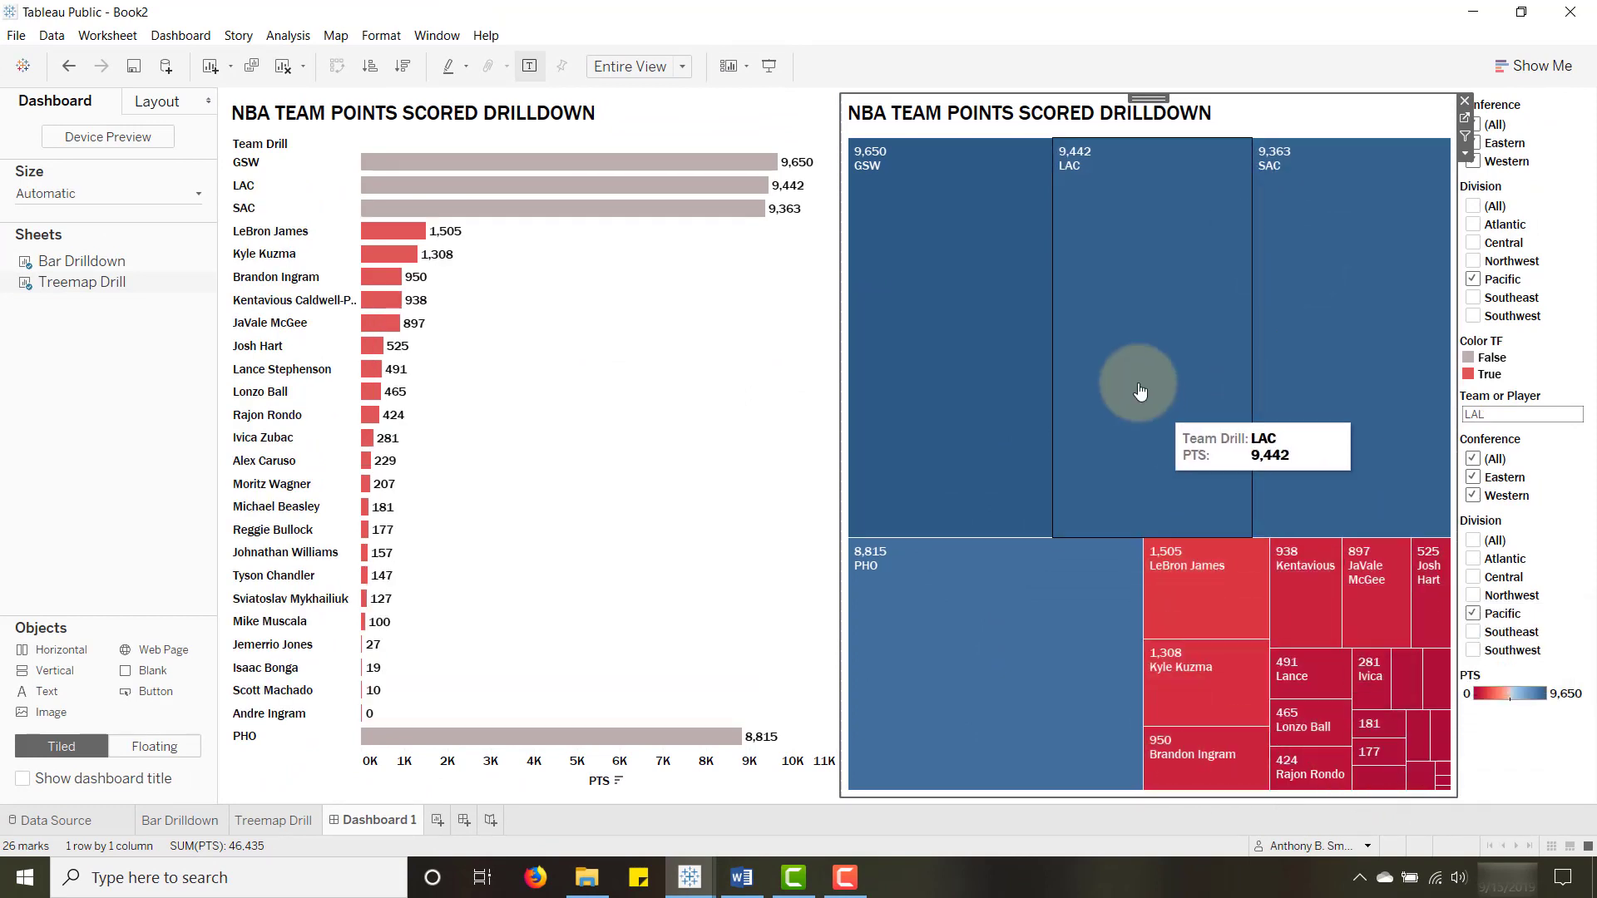
pyautogui.click(1139, 326)
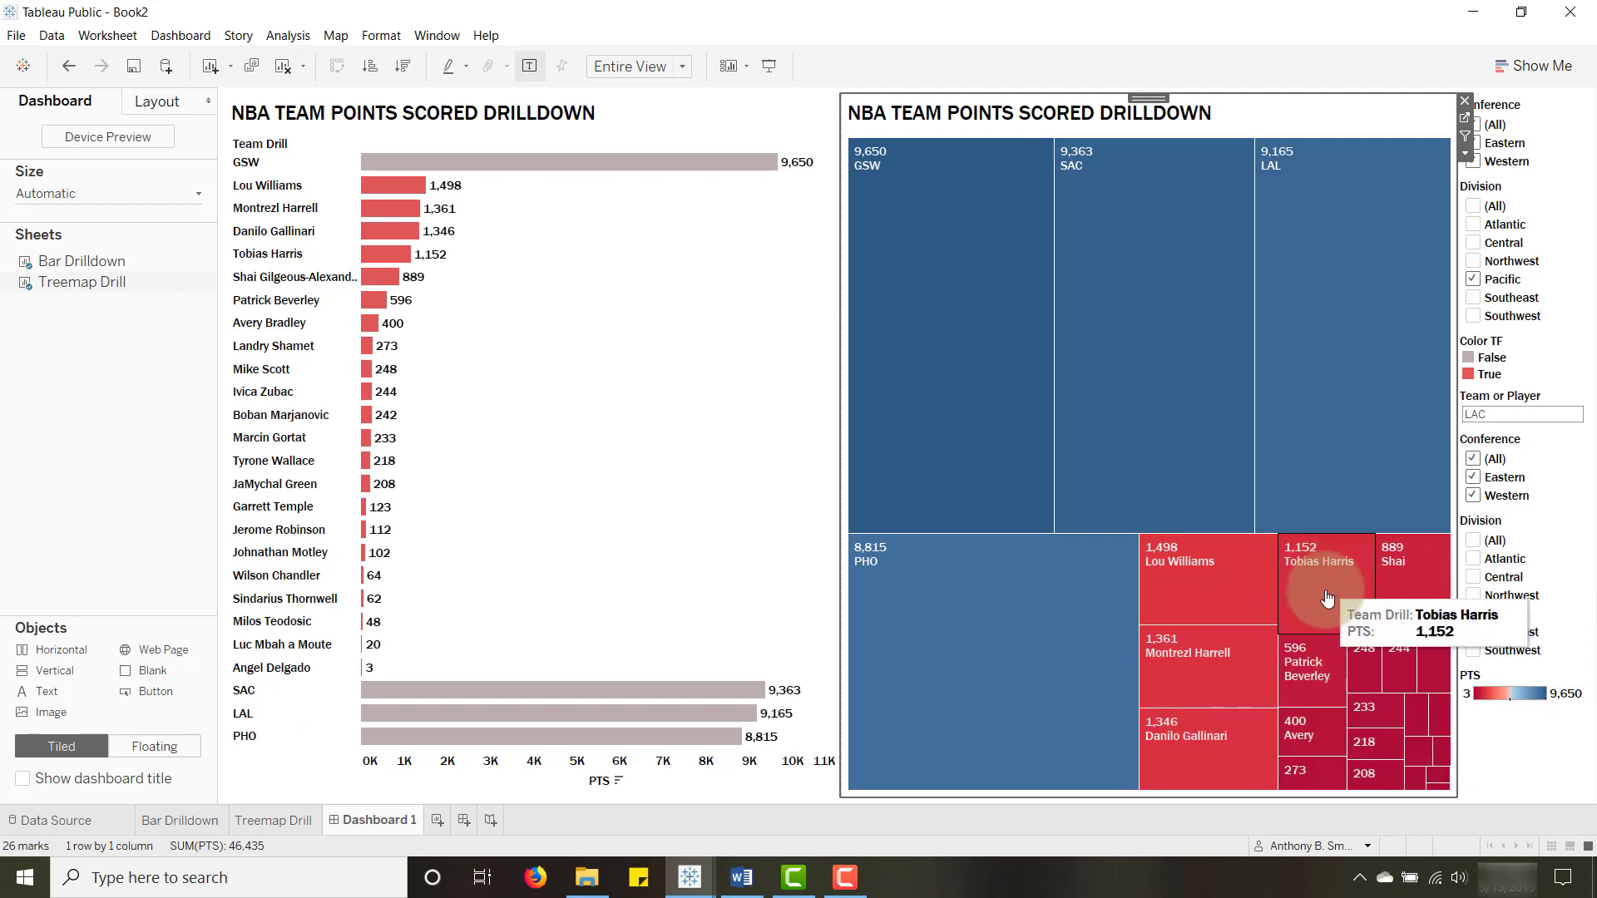
pyautogui.click(1075, 650)
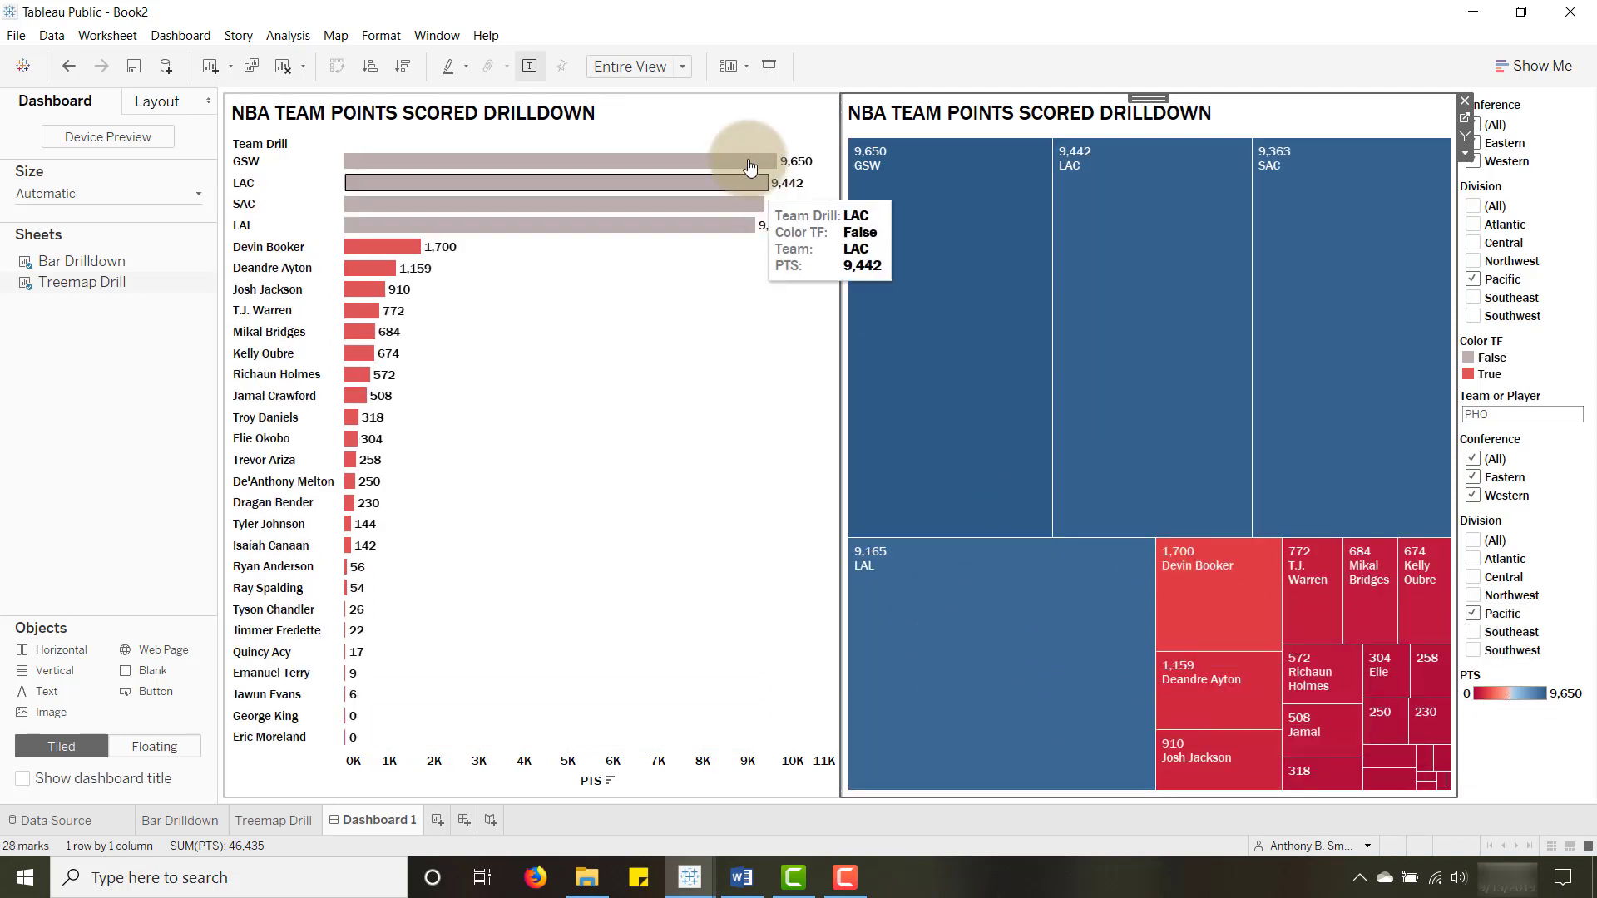
pyautogui.click(766, 65)
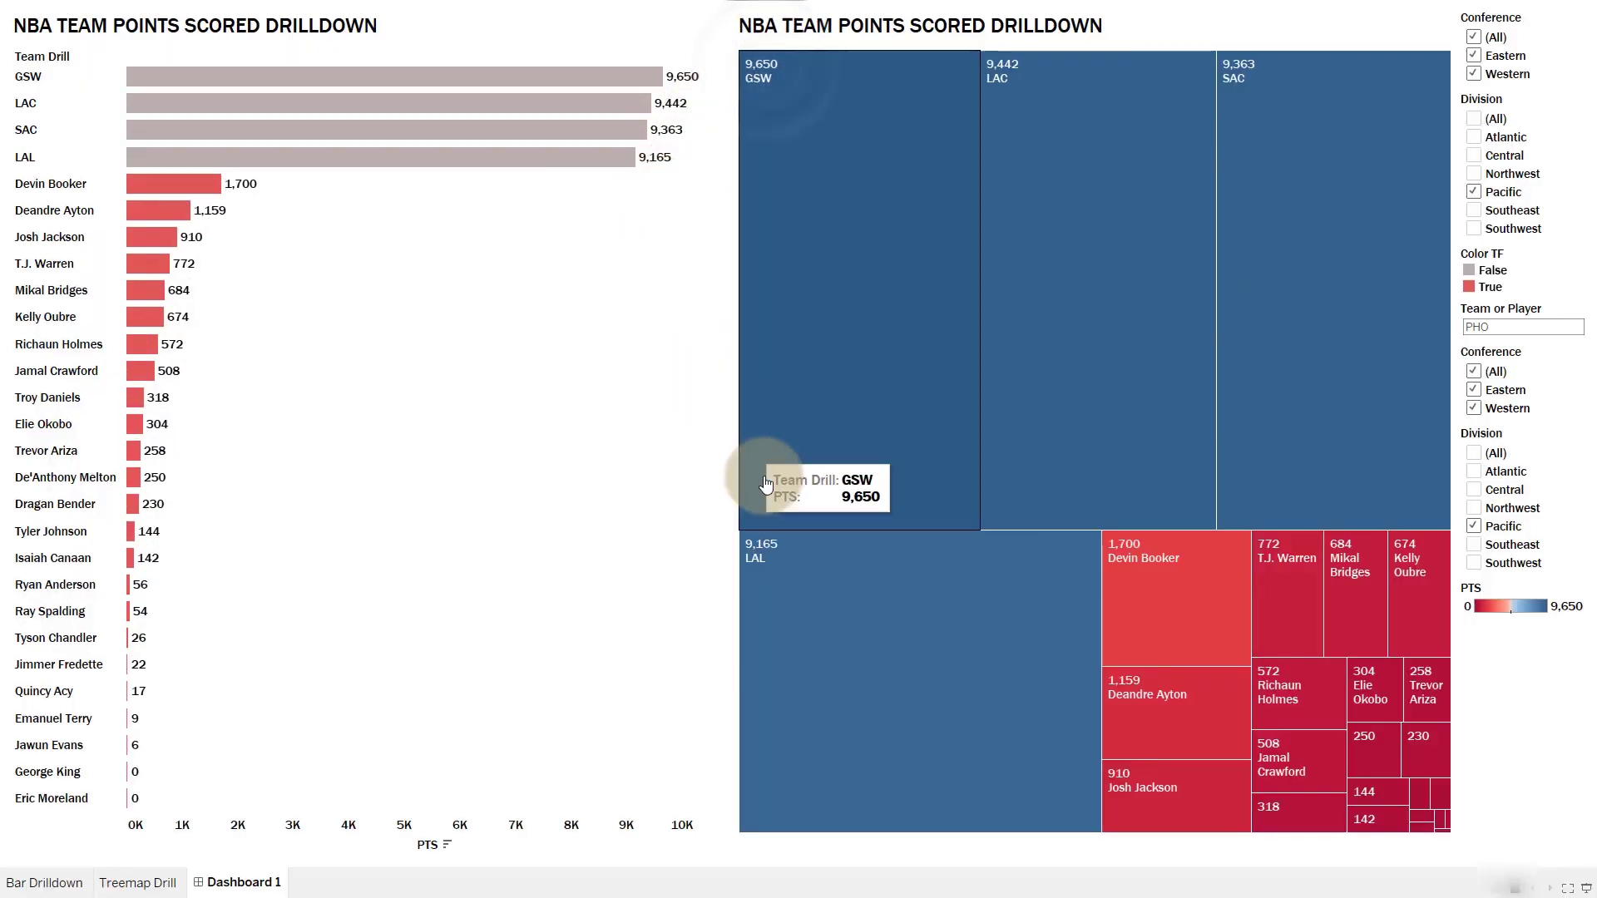